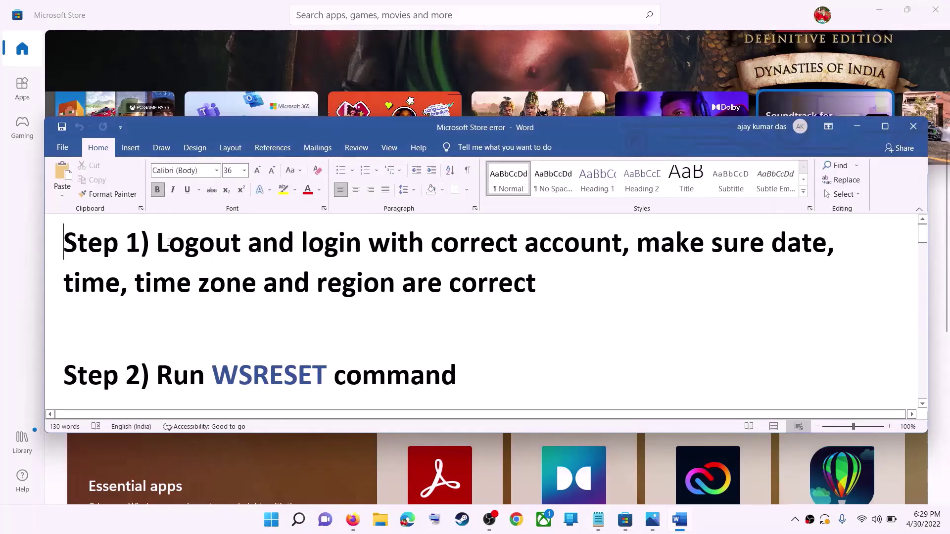
- Sign out of the Microsoft Store and sign back in with the first saved Microsoft account
left_click_drag(157, 242, 612, 244)
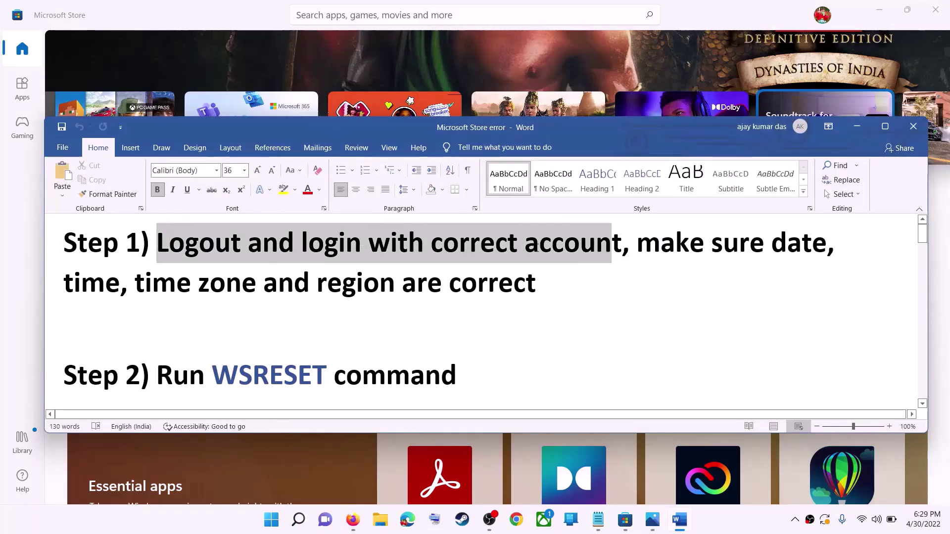
left_click_drag(536, 246, 536, 246)
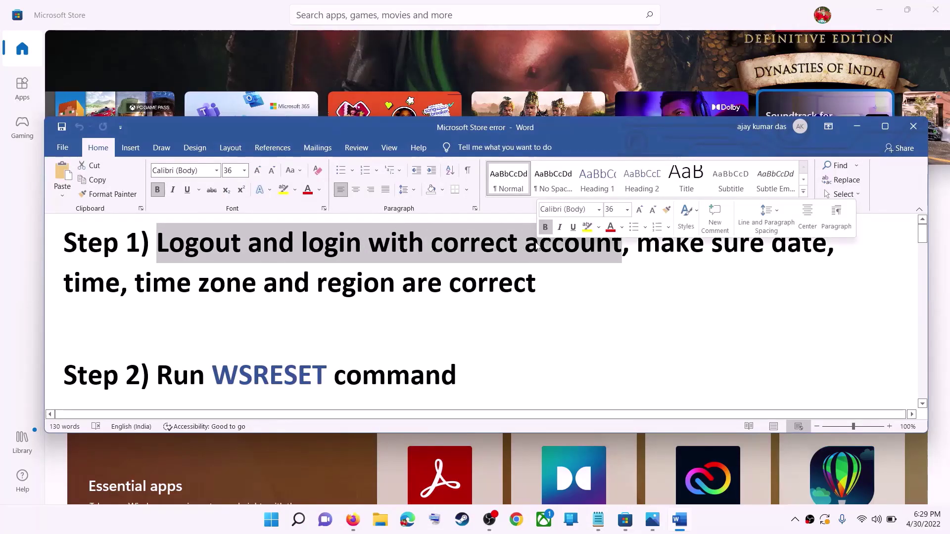
left_click(859, 131)
scroll(662, 247, "up", 5)
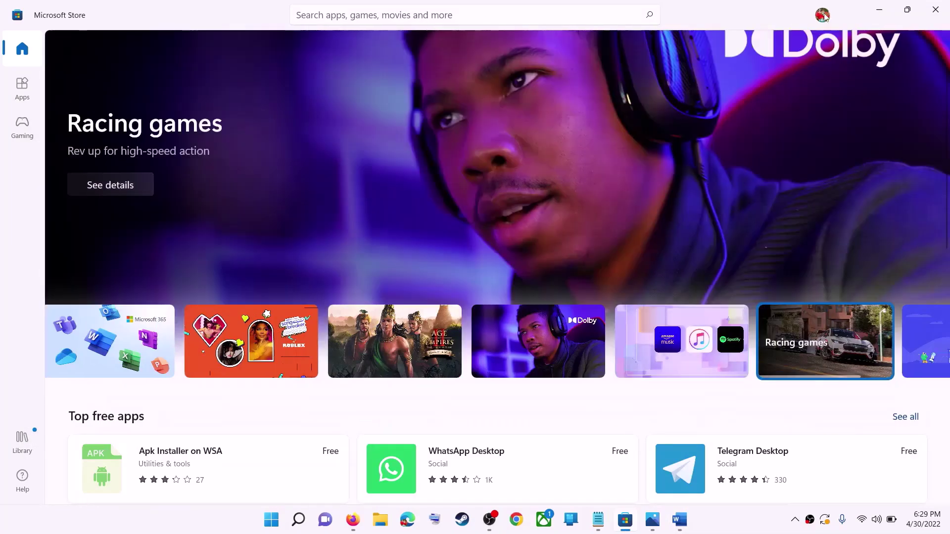
left_click(823, 17)
left_click(679, 74)
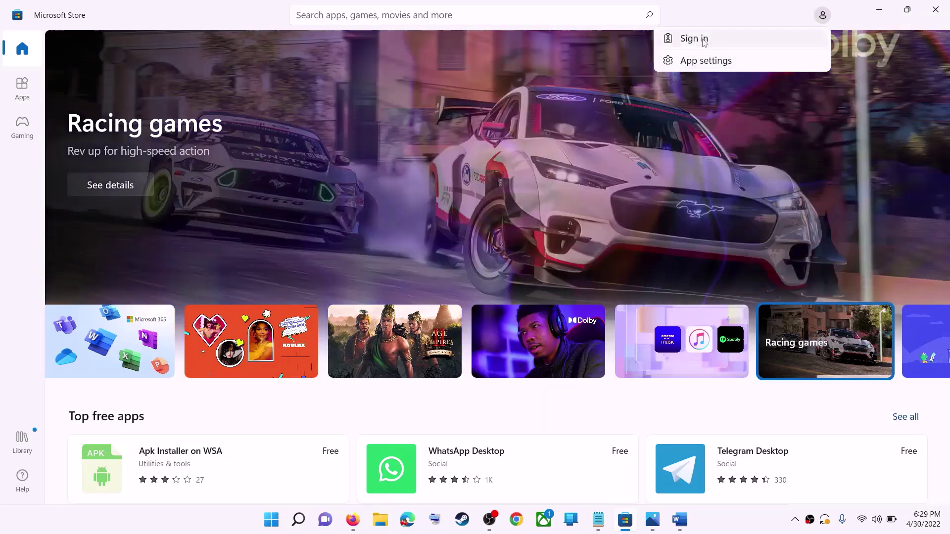
left_click(704, 42)
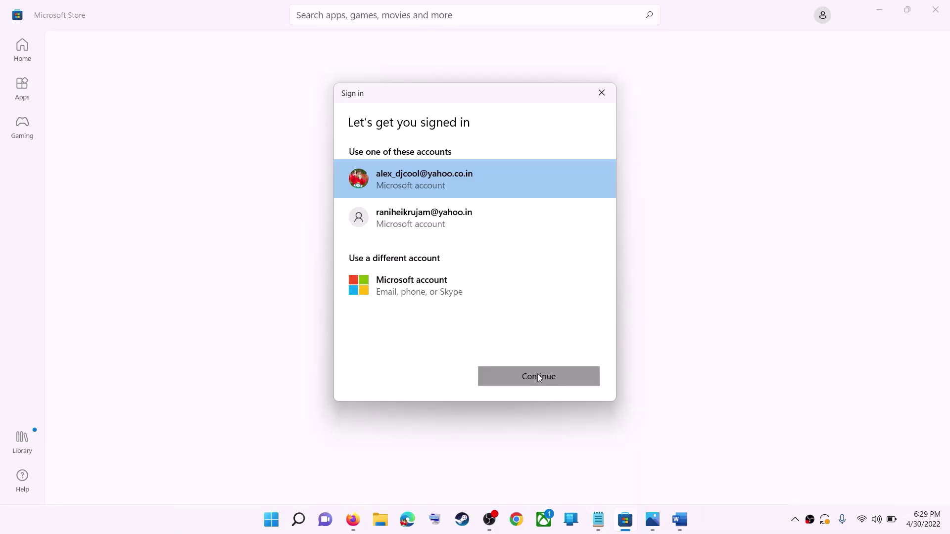
left_click(537, 374)
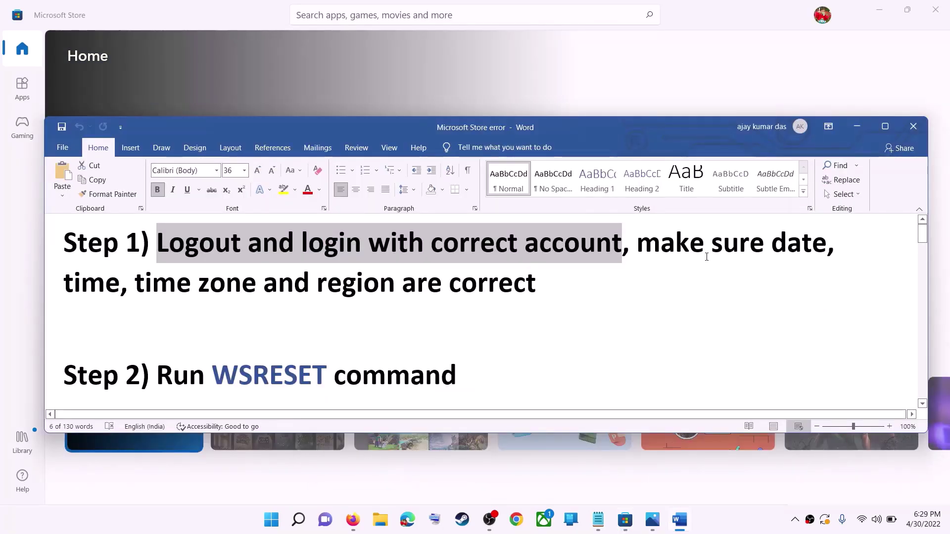
- Open the Windows date and time settings and select the (UTC+05:30) Chennai, Kolkata, Mumbai, New Delhi time zone
left_click_drag(707, 257, 483, 276)
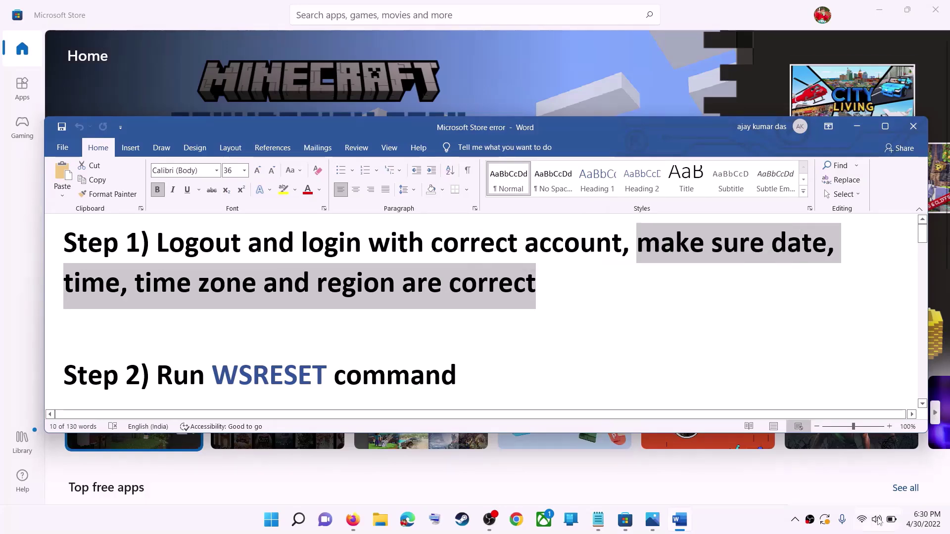
right_click(922, 520)
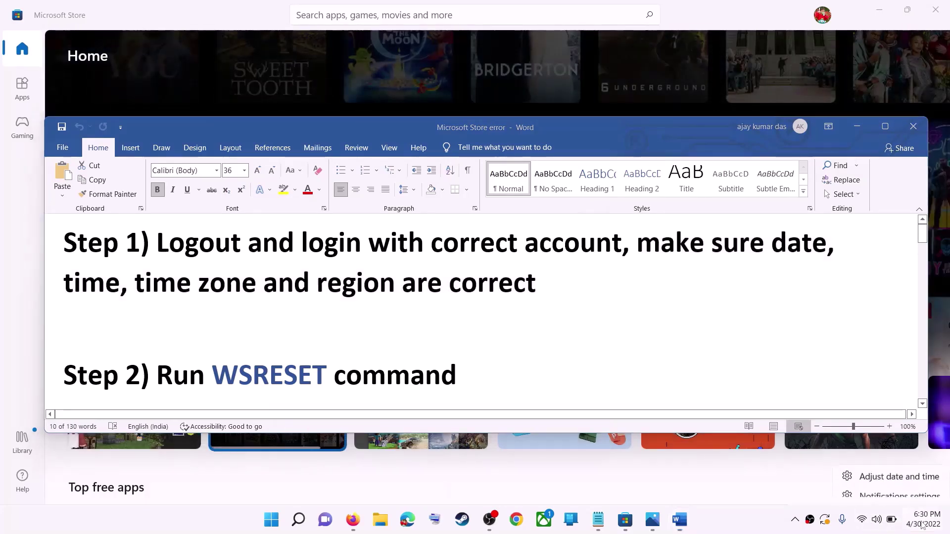
left_click(903, 472)
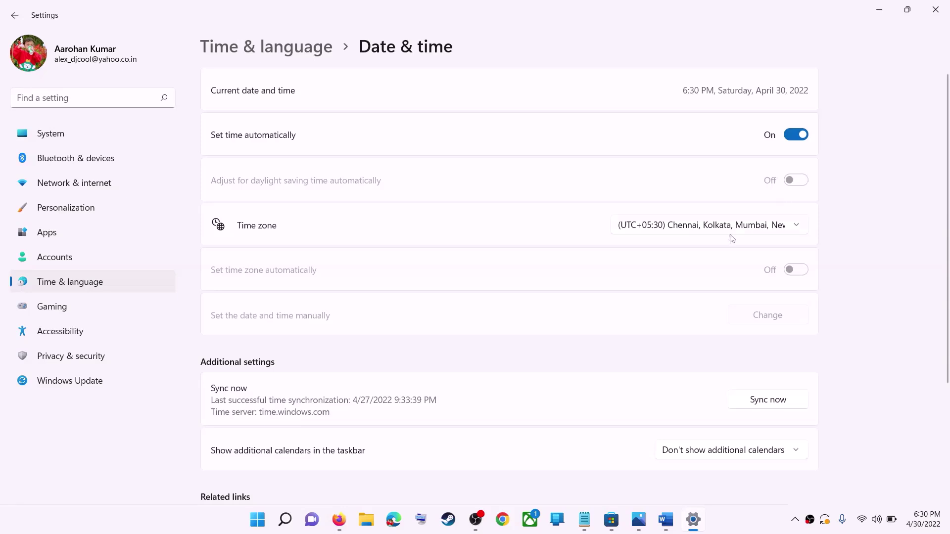
left_click(699, 235)
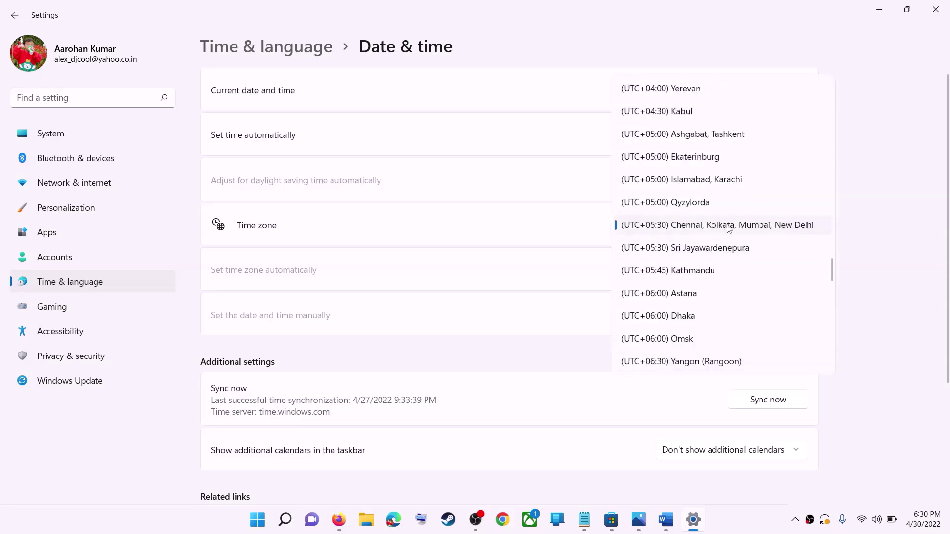
left_click(758, 222)
scroll(853, 275, "down", 3)
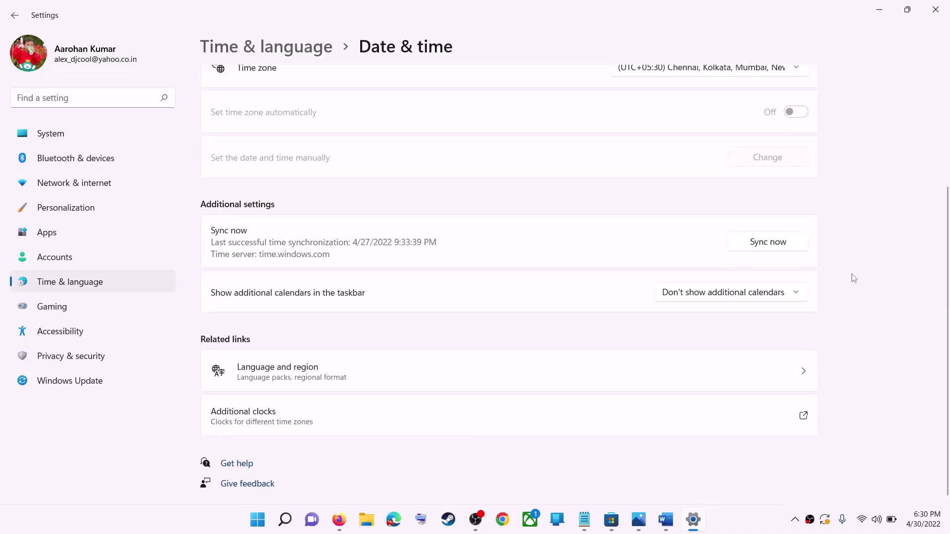
scroll(709, 330, "up", 2)
scroll(703, 331, "down", 2)
scroll(420, 290, "up", 3)
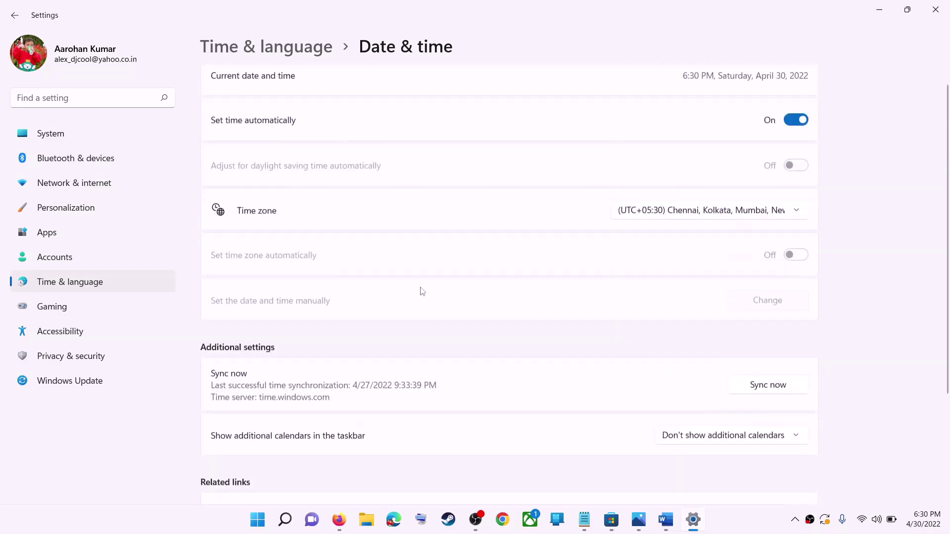
- Check the country or region choice in the Windows language and region settings, and close Settings
left_click(74, 285)
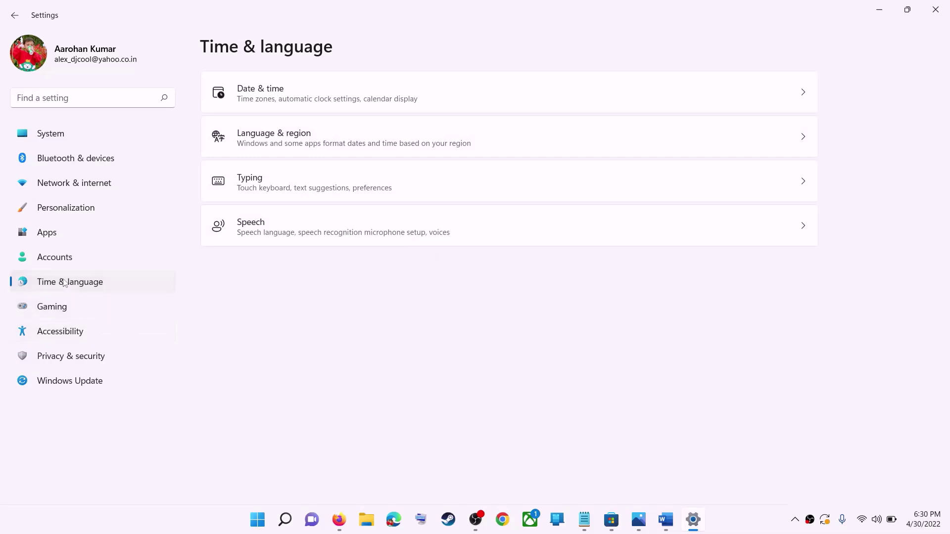
left_click(717, 149)
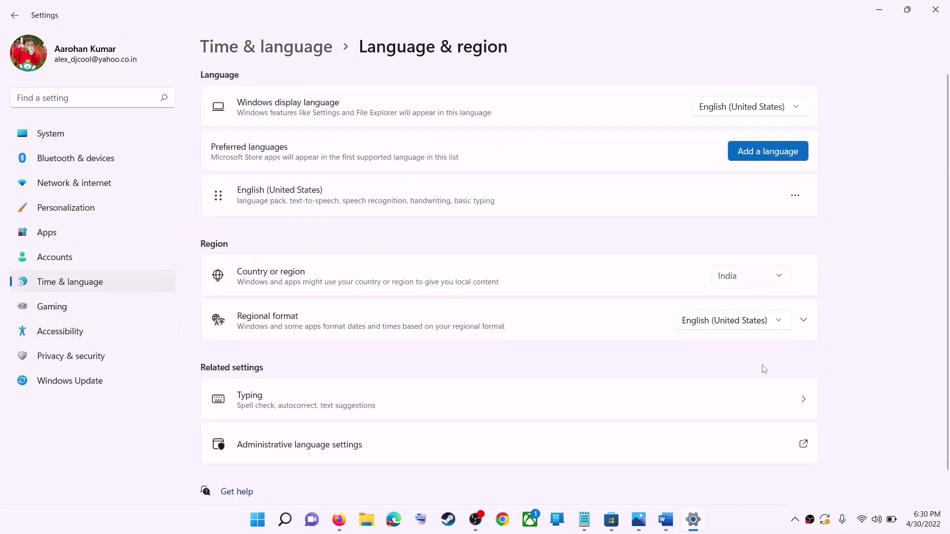
left_click(750, 276)
left_click(922, 266)
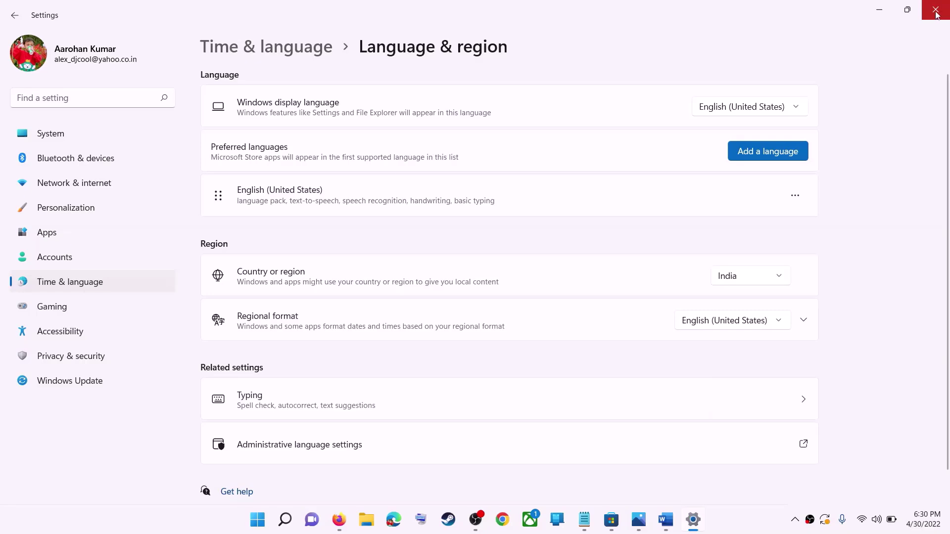
left_click(936, 11)
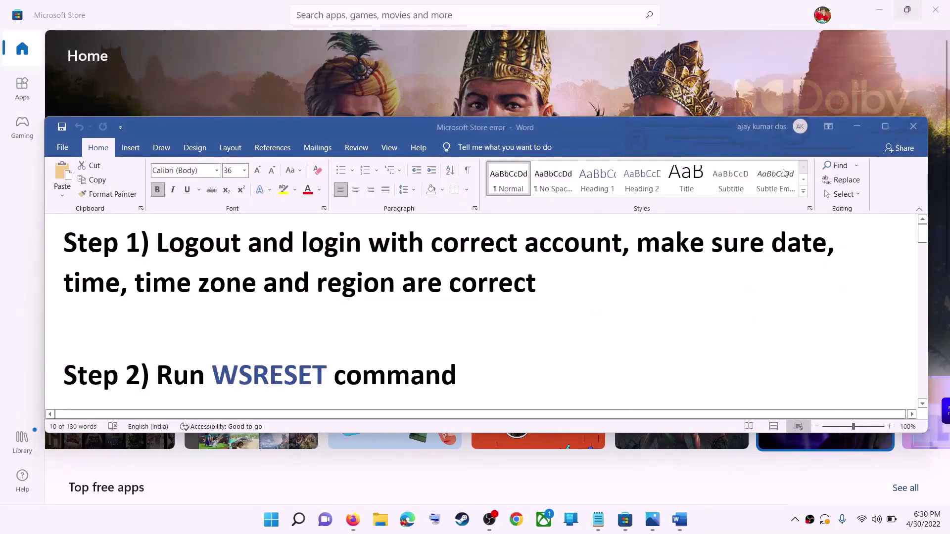
- Run the WSRESET command copied from Step 2 of the Word document and maximize the reopened Microsoft Store window
scroll(293, 348, "down", 1)
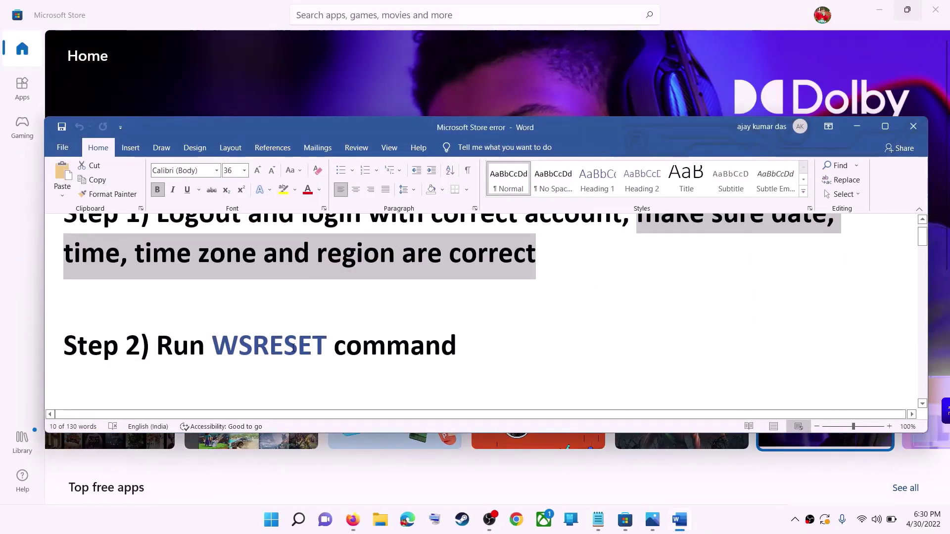
double_click(293, 348)
key("ctrl+c")
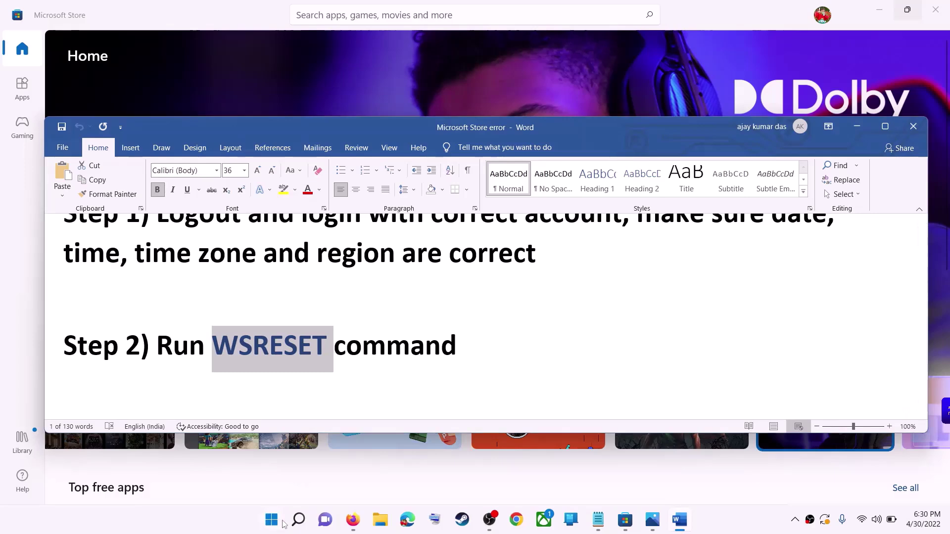
left_click(283, 523)
key("ctrl+v")
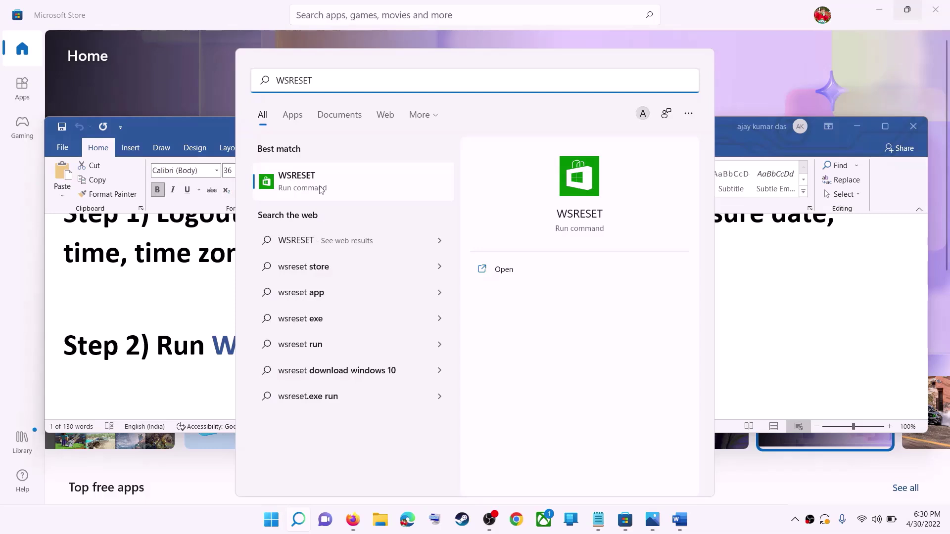
left_click(321, 190)
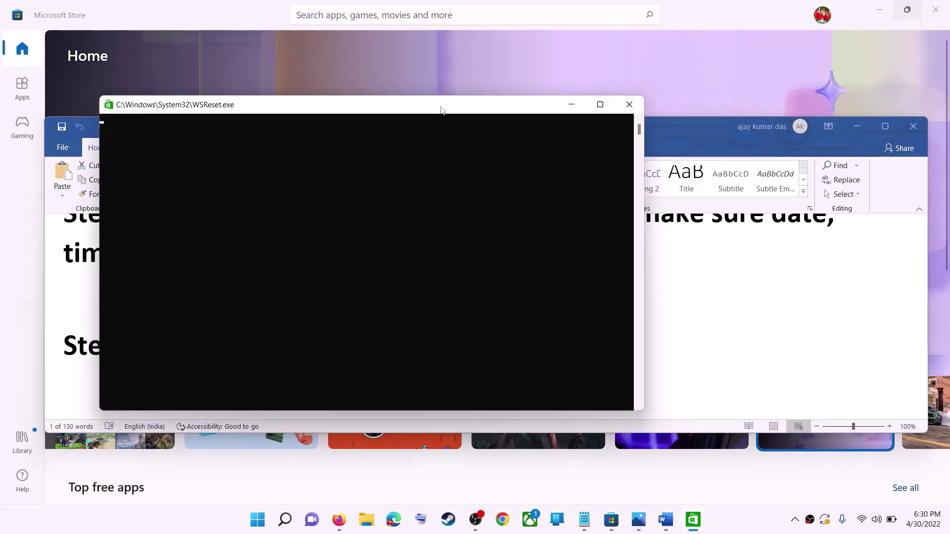
left_click_drag(442, 110, 503, 118)
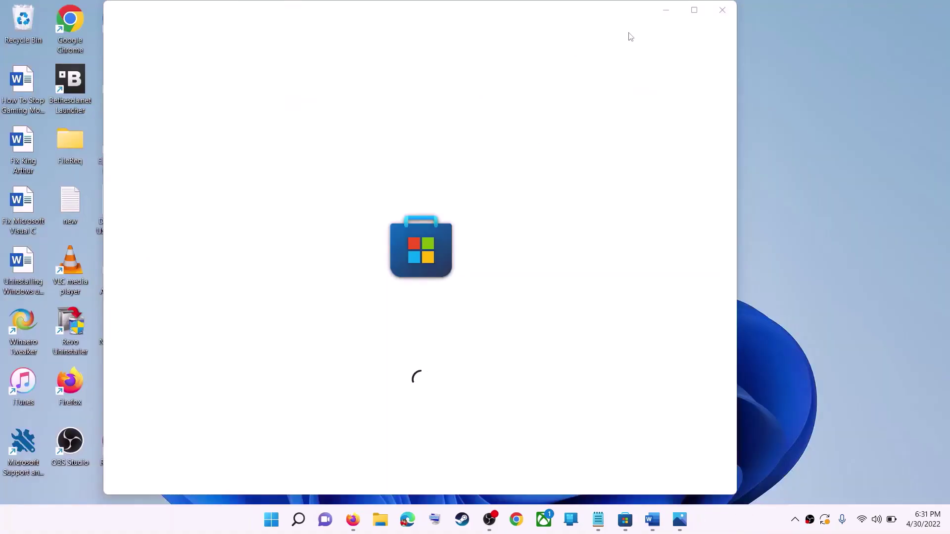
left_click(701, 12)
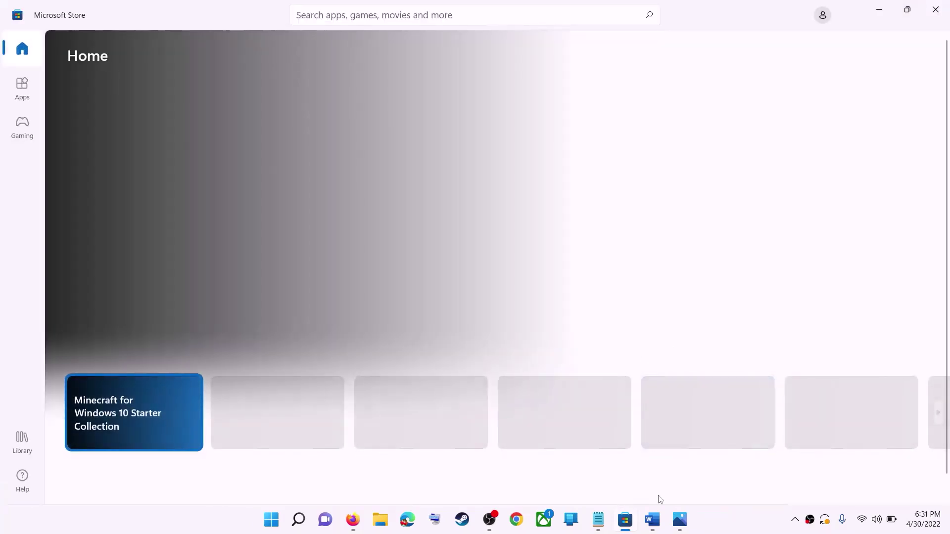
- Refer to Step 3 in the Word document, search Windows for "store", and open the Microsoft Store's app settings
left_click(653, 520)
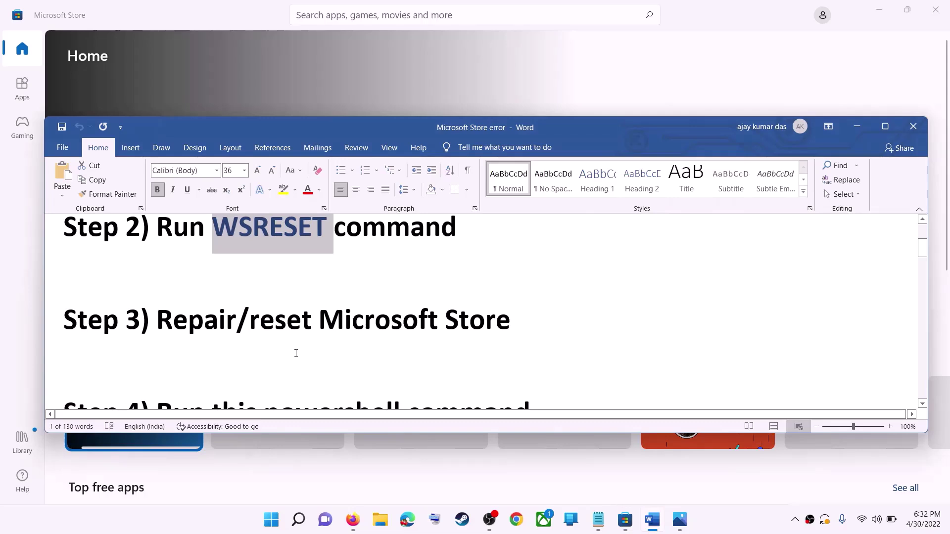
left_click_drag(250, 322, 515, 322)
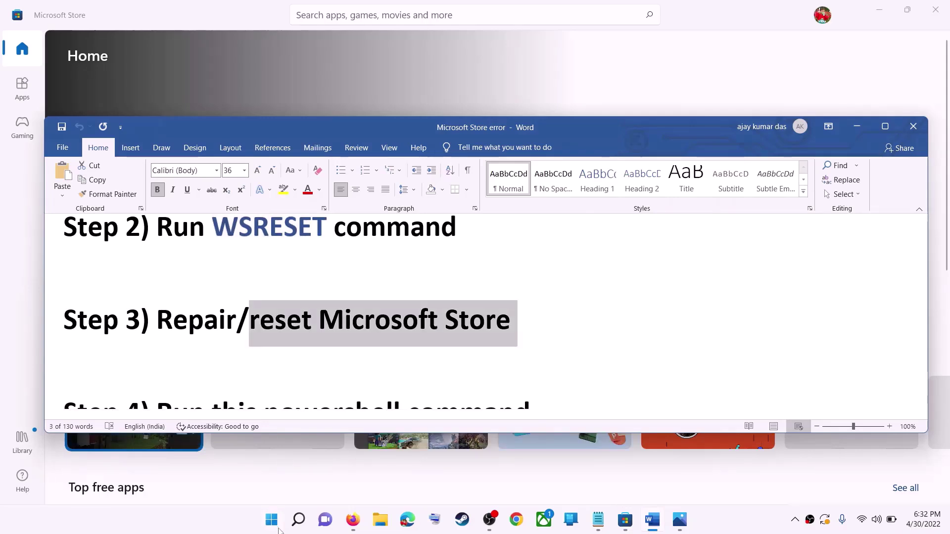
left_click(279, 531)
type("store")
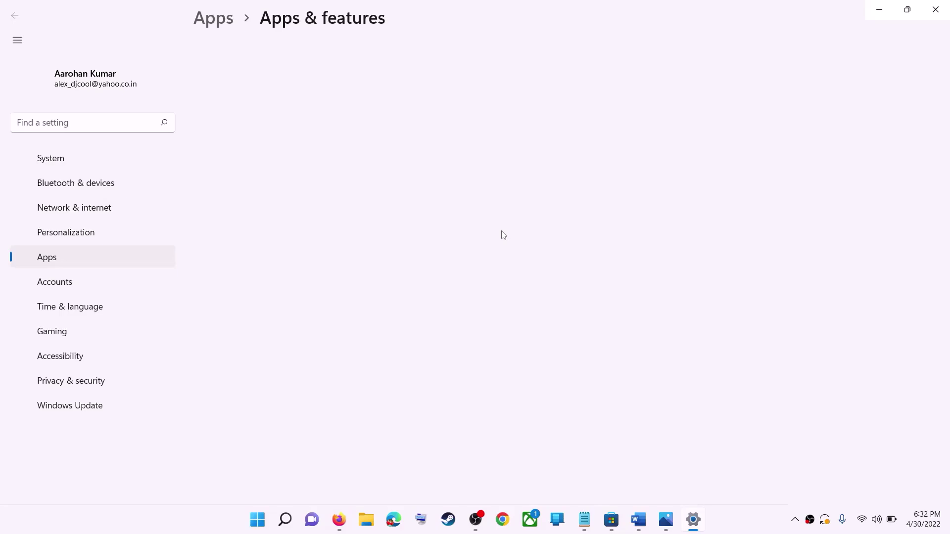
- Repair the Microsoft Store app and reset it, confirming the deletion of its data
scroll(341, 312, "down", 10)
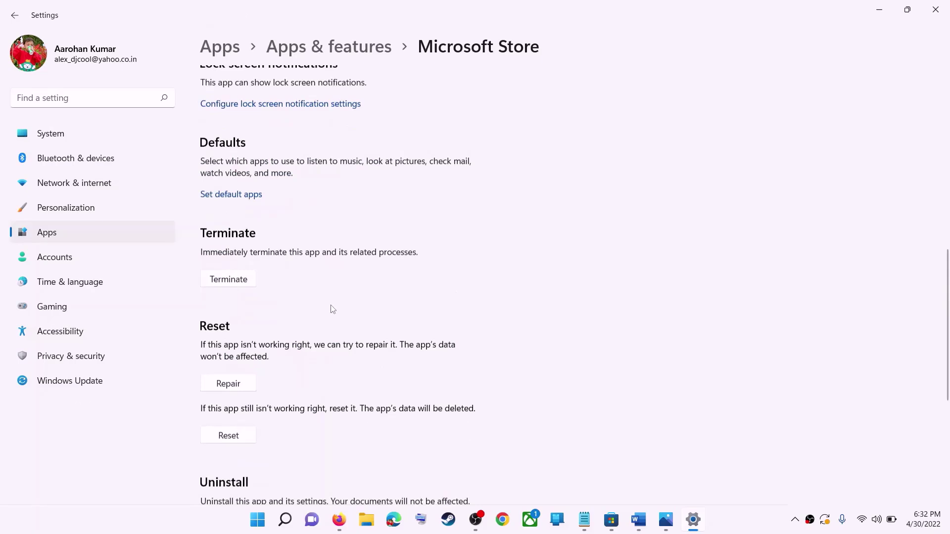
scroll(333, 309, "down", 3)
left_click(228, 244)
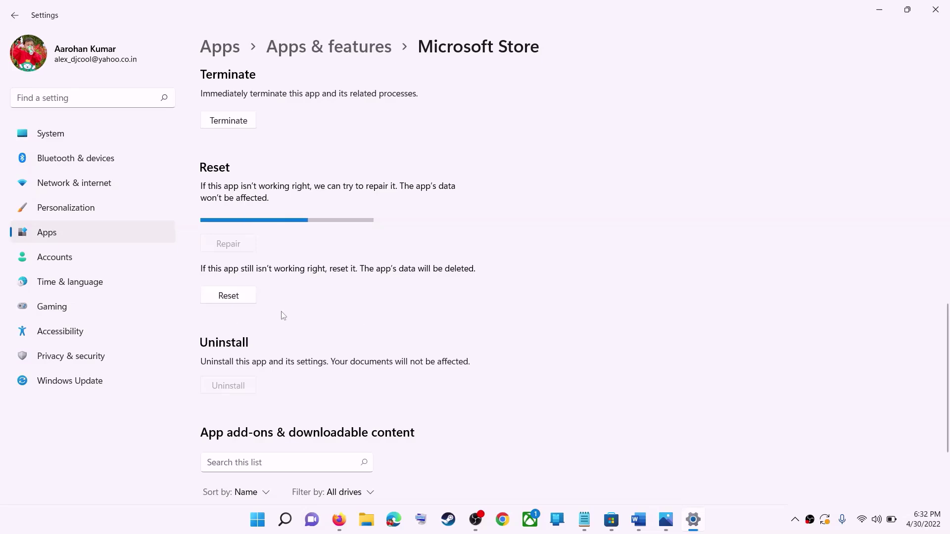
left_click(243, 303)
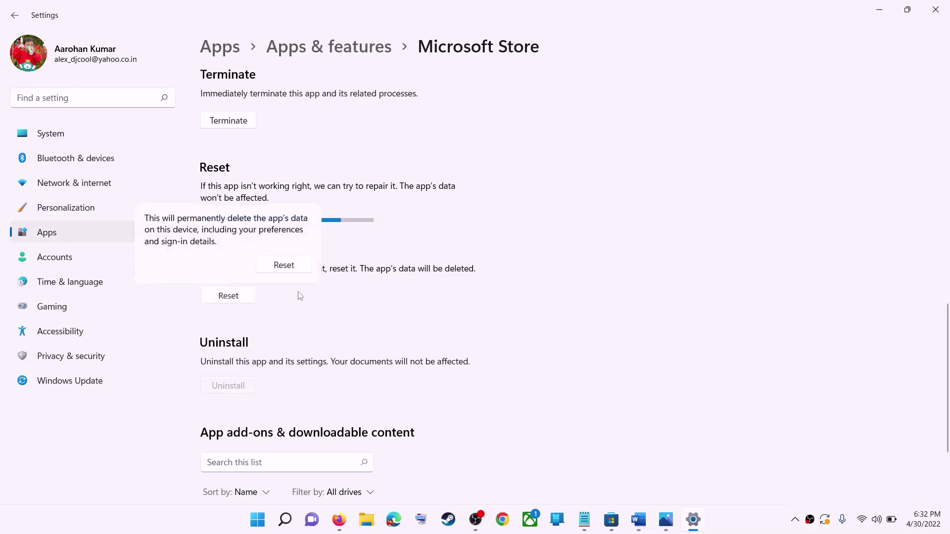
left_click(283, 265)
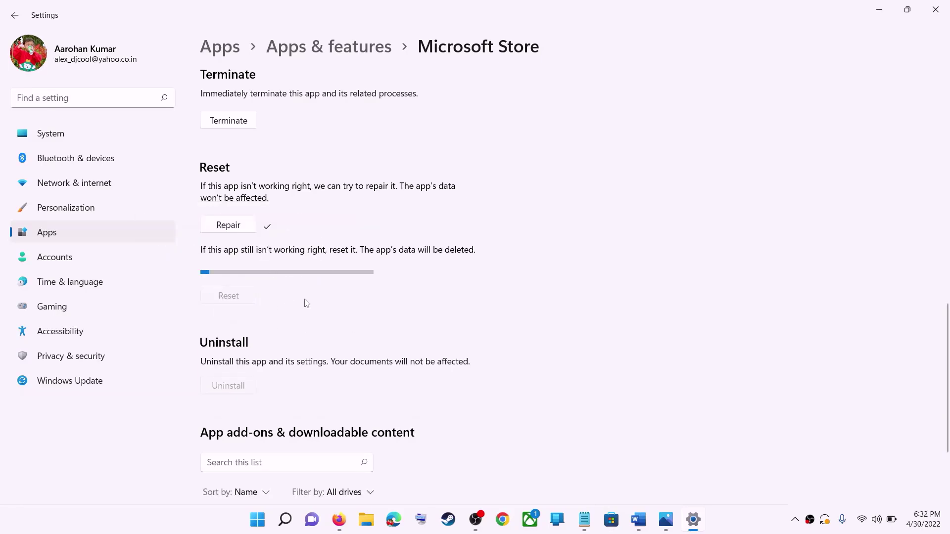
- Copy the full Get-AppxPackage PowerShell command listed under Step 4 of the Word document
left_click(638, 522)
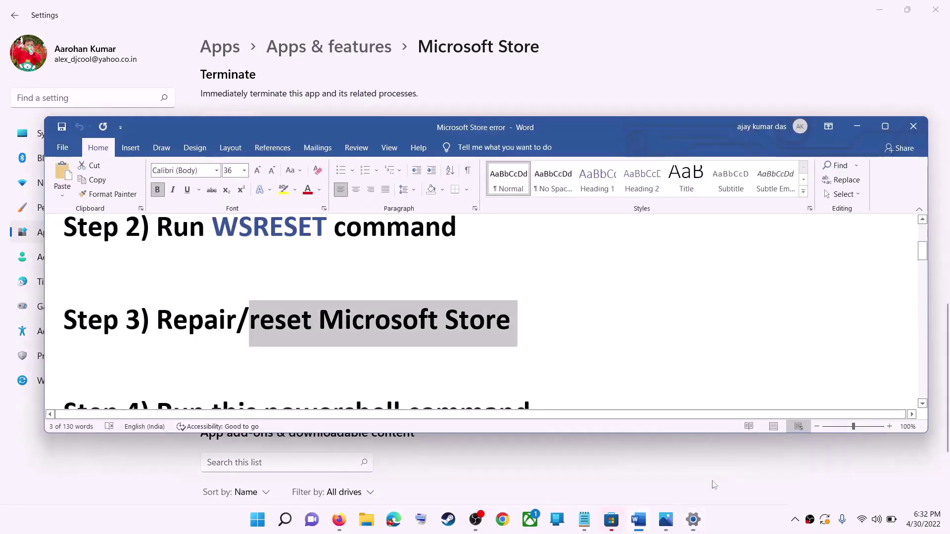
scroll(218, 317, "down", 5)
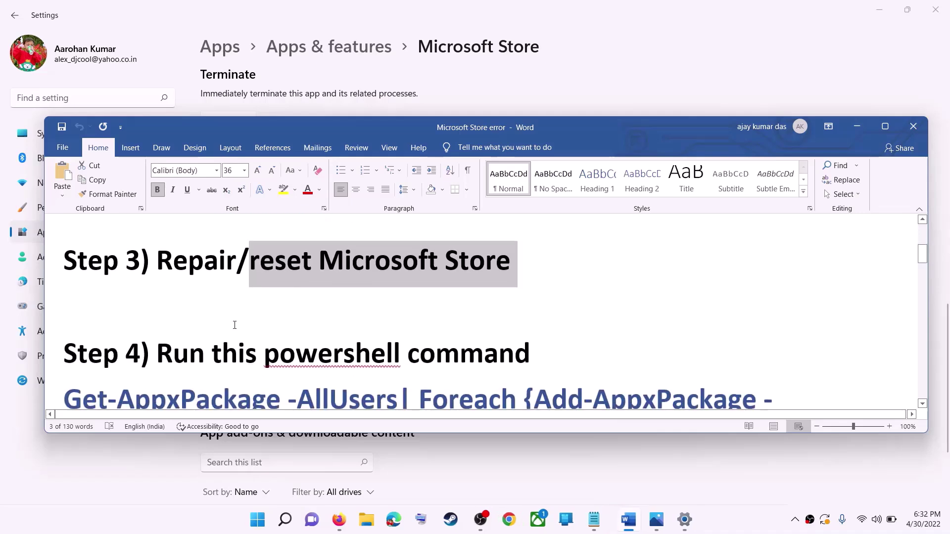
scroll(560, 351, "down", 1)
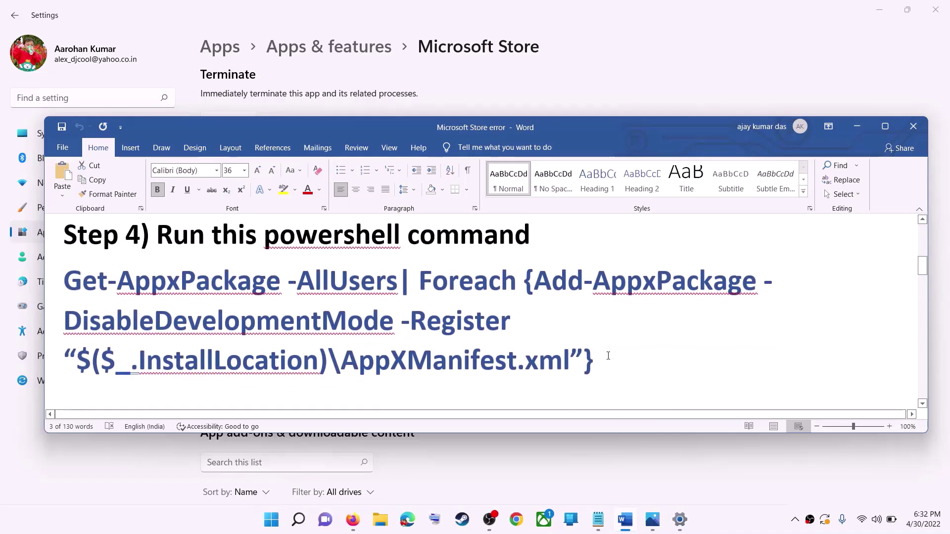
left_click_drag(608, 356, 63, 282)
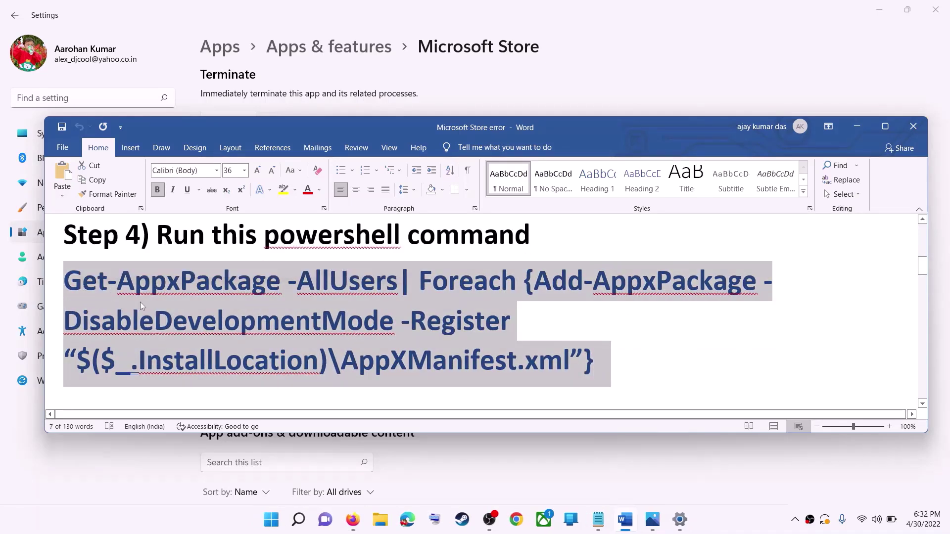
right_click(141, 302)
left_click(189, 326)
- Search Windows for "powershell" and launch Windows PowerShell as administrator, allowing it to make changes to the device
left_click(275, 526)
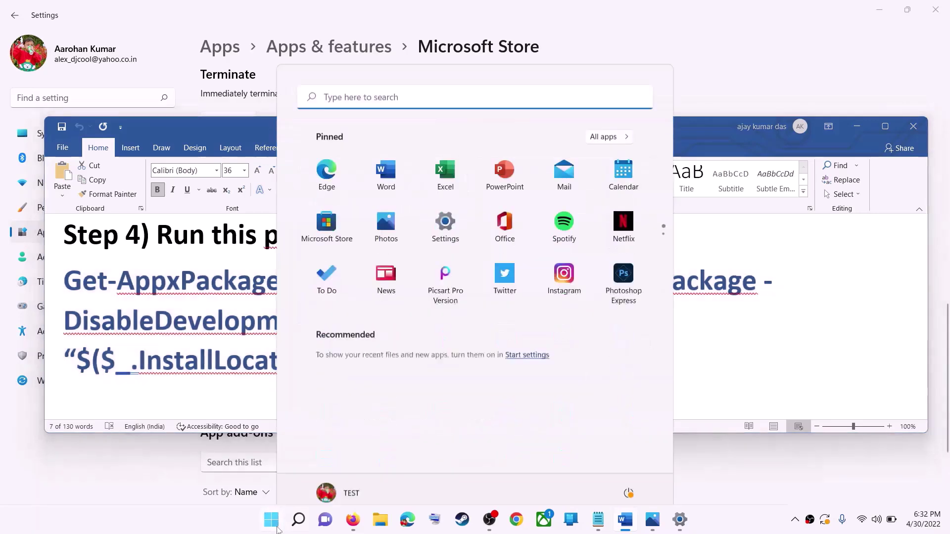
type("powershe")
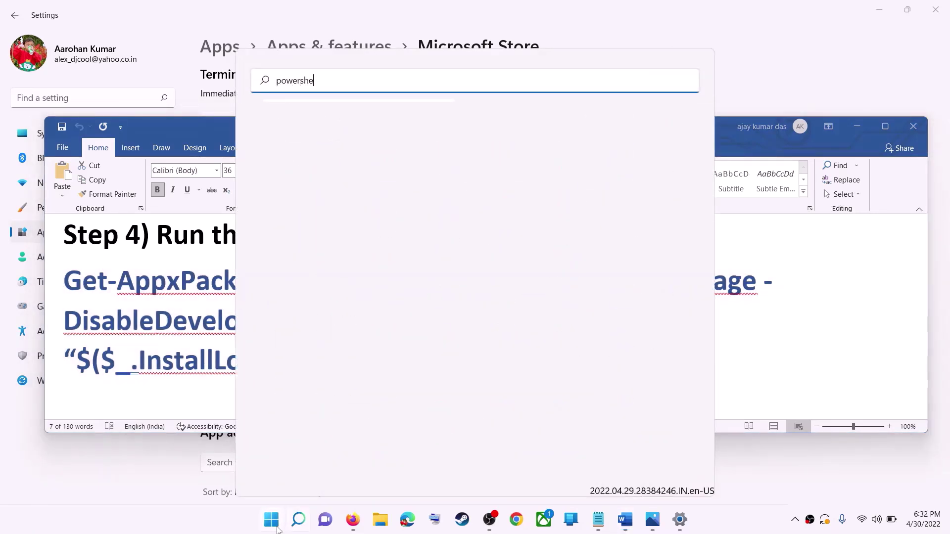
type("ll")
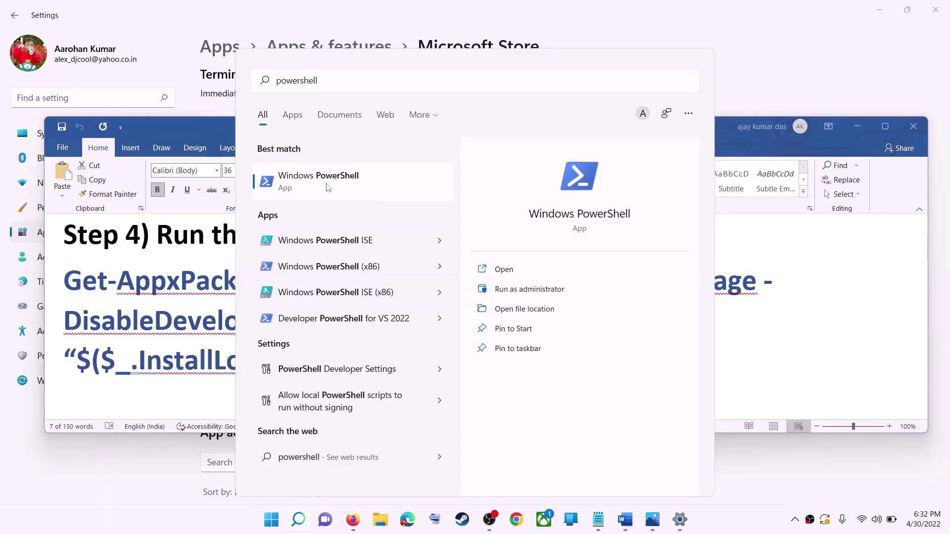
right_click(327, 187)
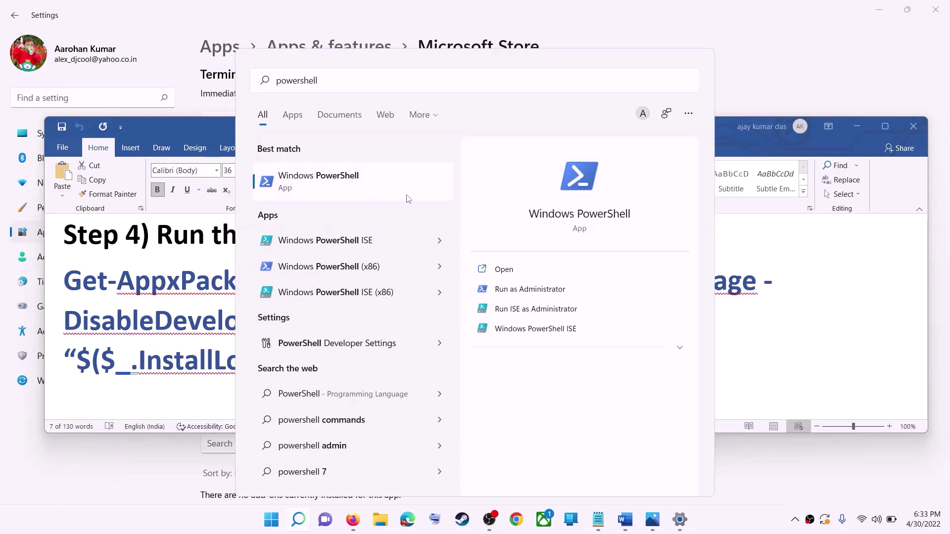
right_click(408, 198)
left_click(419, 200)
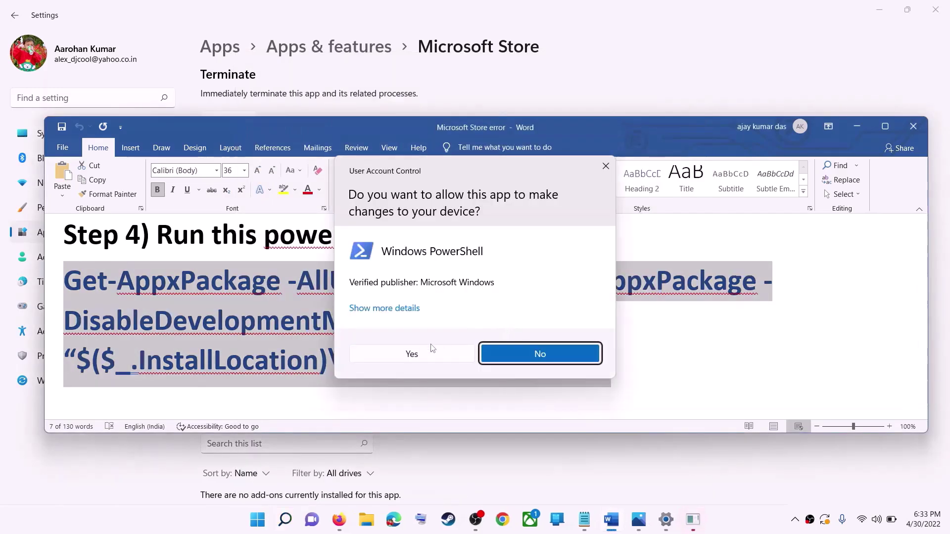
left_click(416, 353)
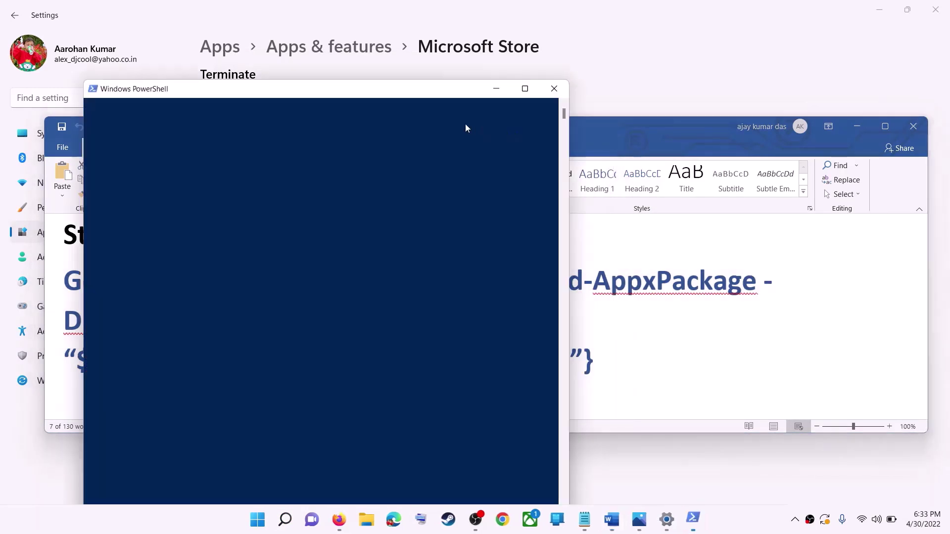
- Paste and run the copied Get-AppxPackage re-registration command in PowerShell, and close the PowerShell window once it finishes
right_click(535, 128)
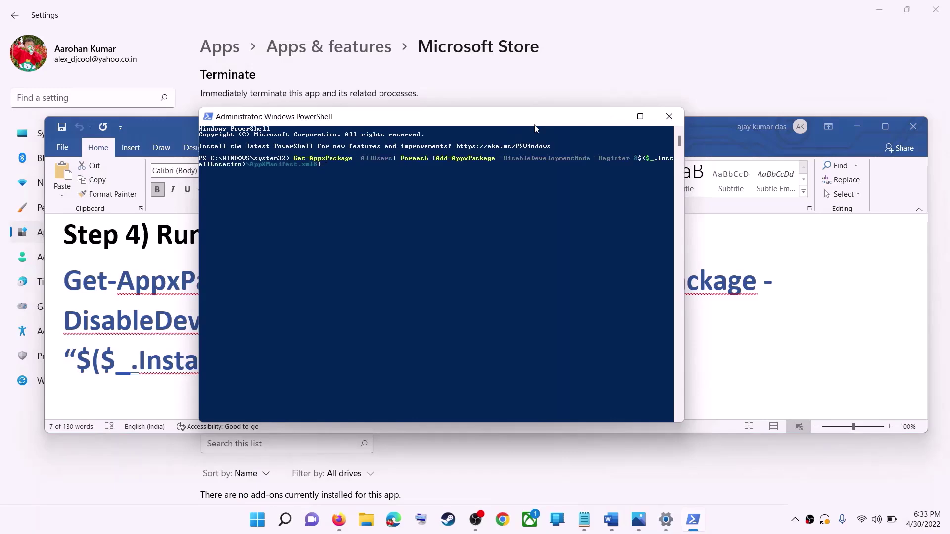
key("Return")
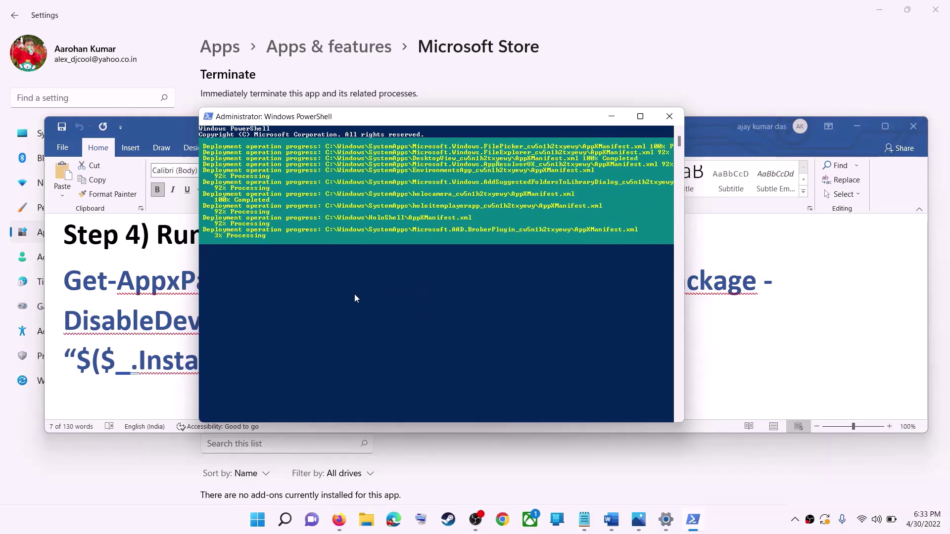
left_click(741, 522)
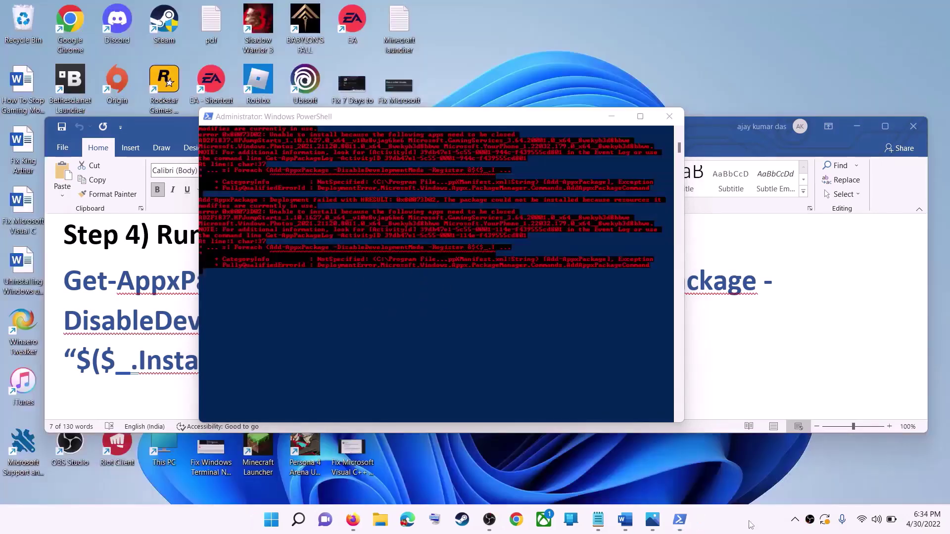
left_click(669, 118)
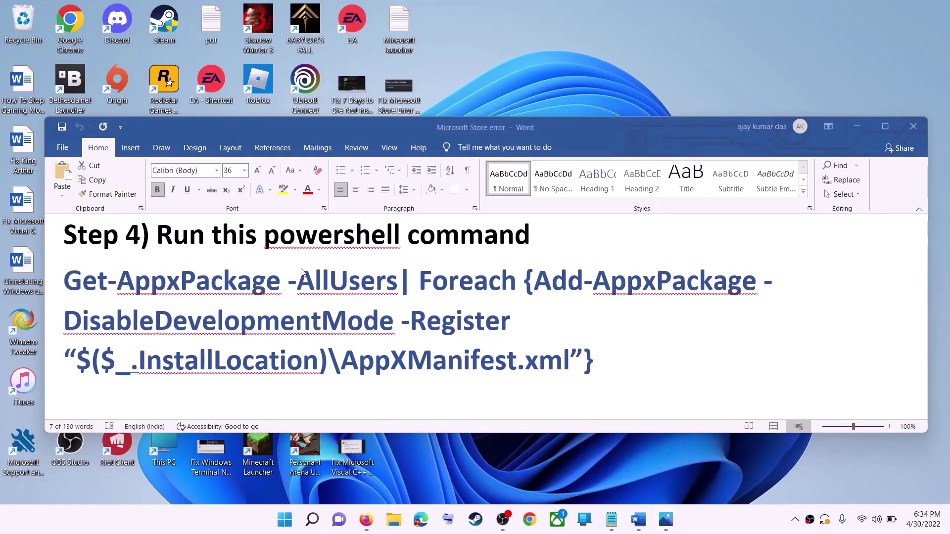
- Refer to Step 5 in the Word document for the Microsoft Store cache path, and open the Windows (C:) drive in File Explorer
triple_click(363, 319)
scroll(396, 327, "down", 5)
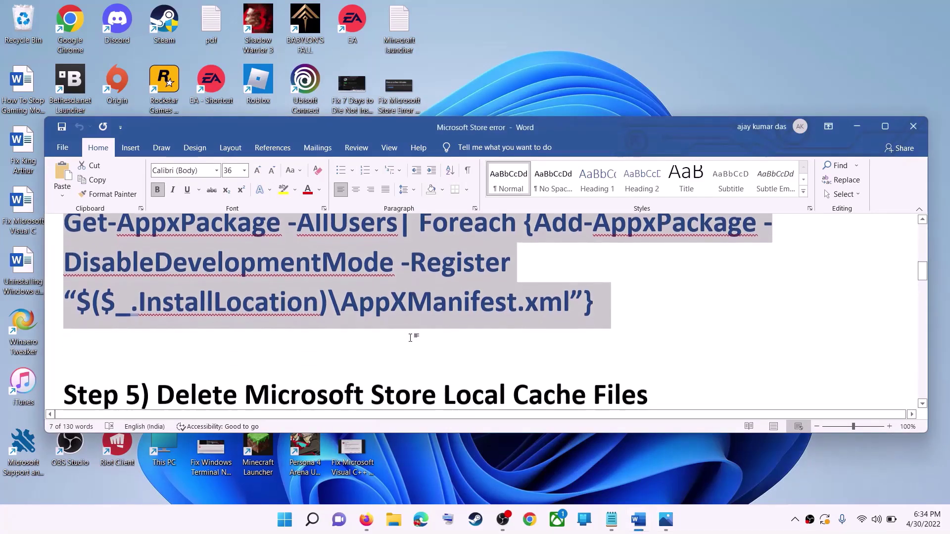
scroll(445, 322, "up", 1)
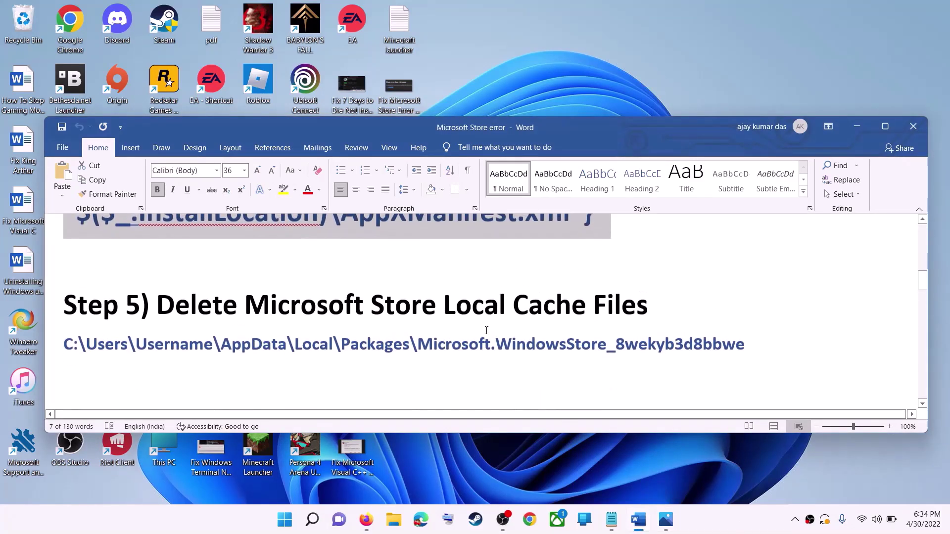
left_click(393, 519)
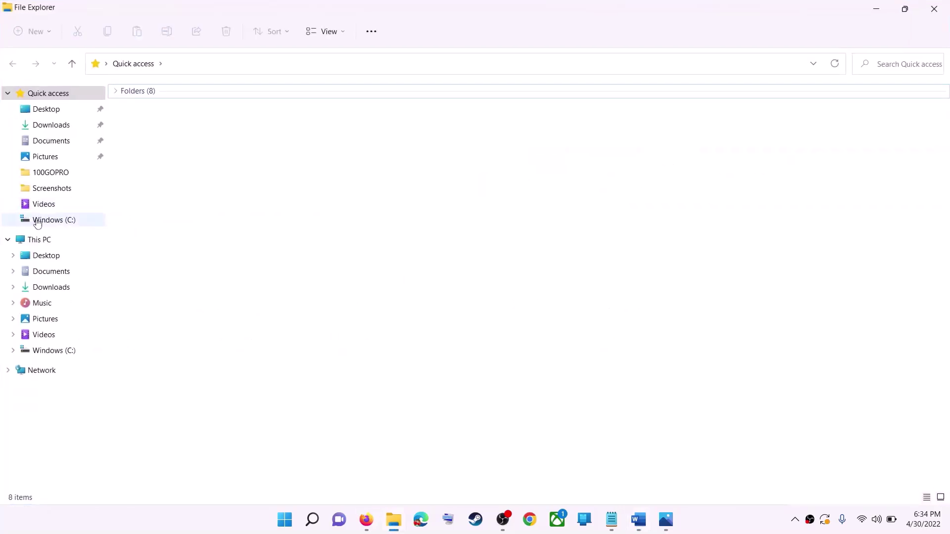
left_click(36, 221)
left_click(39, 239)
left_click(186, 195)
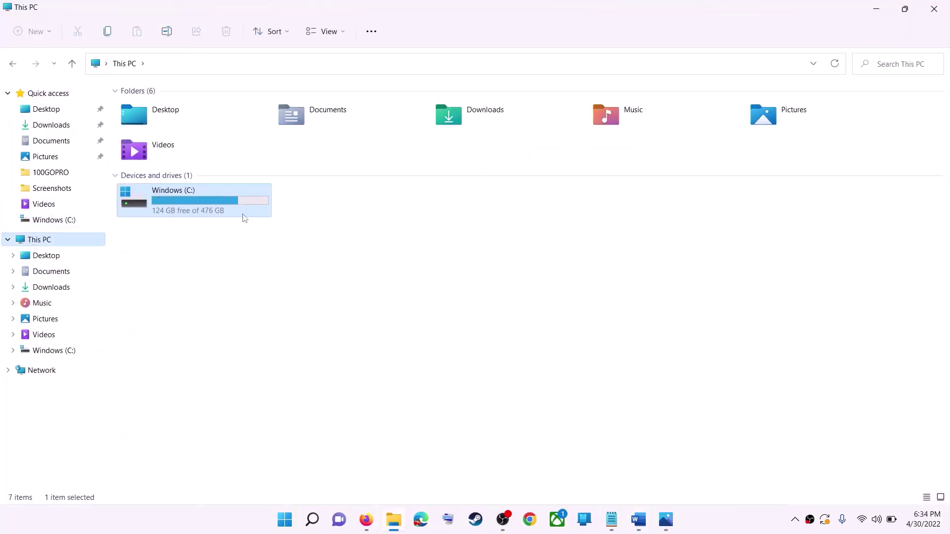
double_click(212, 208)
- Open the Users folder on the C: drive and go into the current user's profile folder
scroll(229, 346, "down", 4)
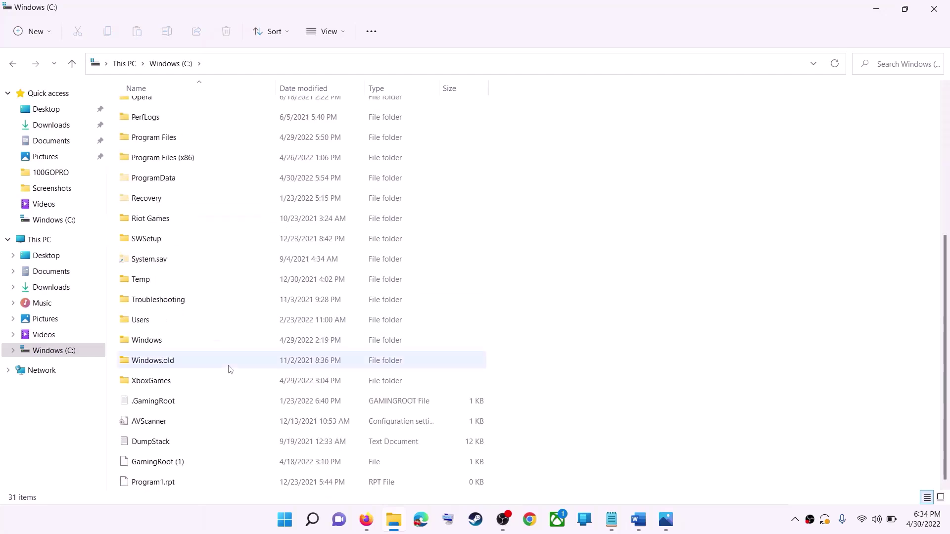
left_click(157, 325)
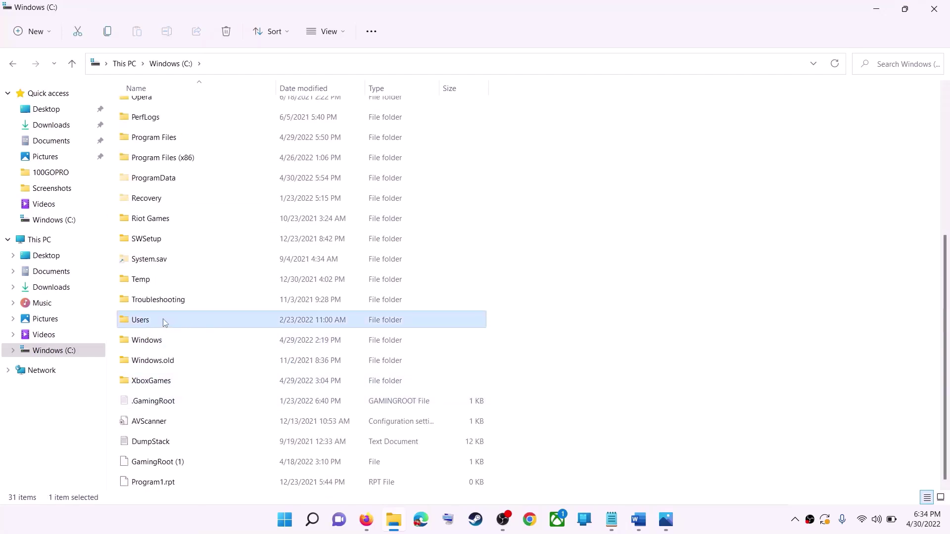
double_click(165, 323)
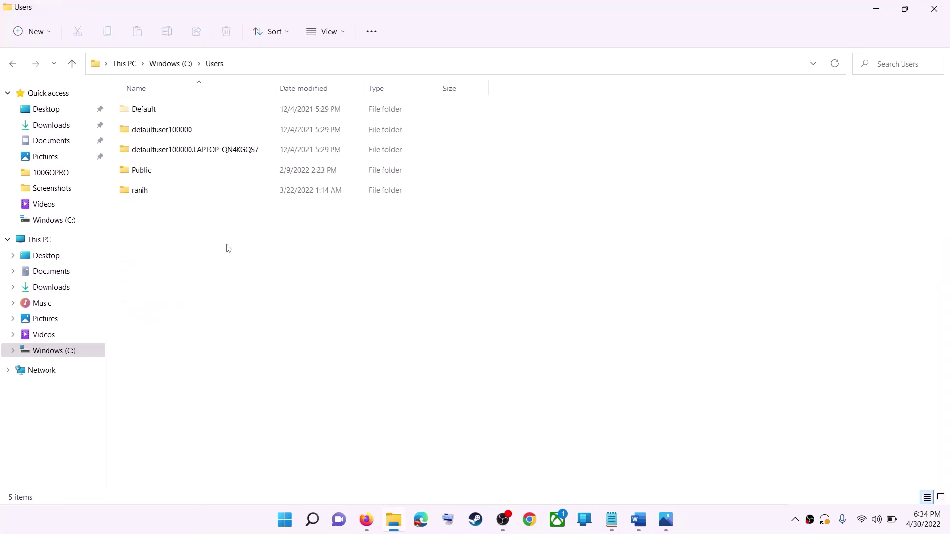
left_click(168, 191)
double_click(168, 191)
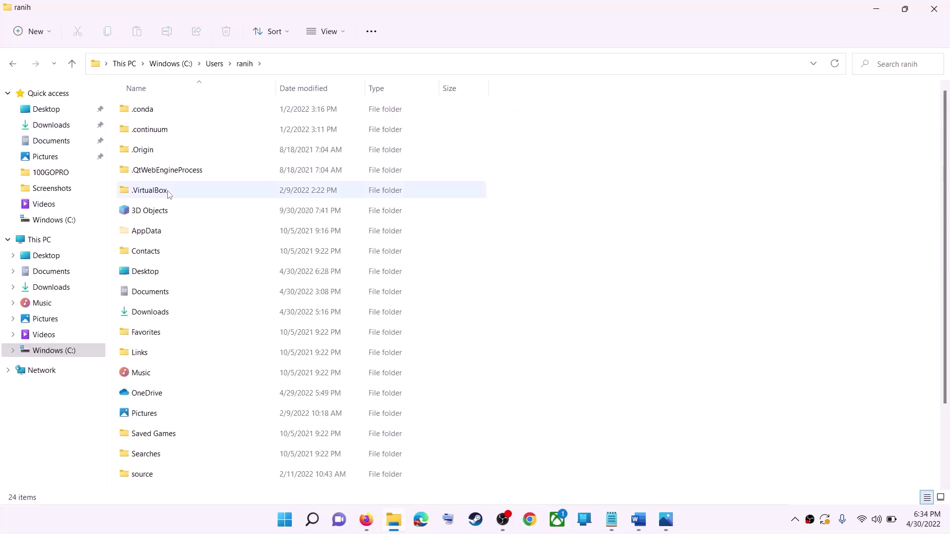
- Check in the view options whether hidden items are shown, so that the AppData folder can be accessed
left_click(187, 233)
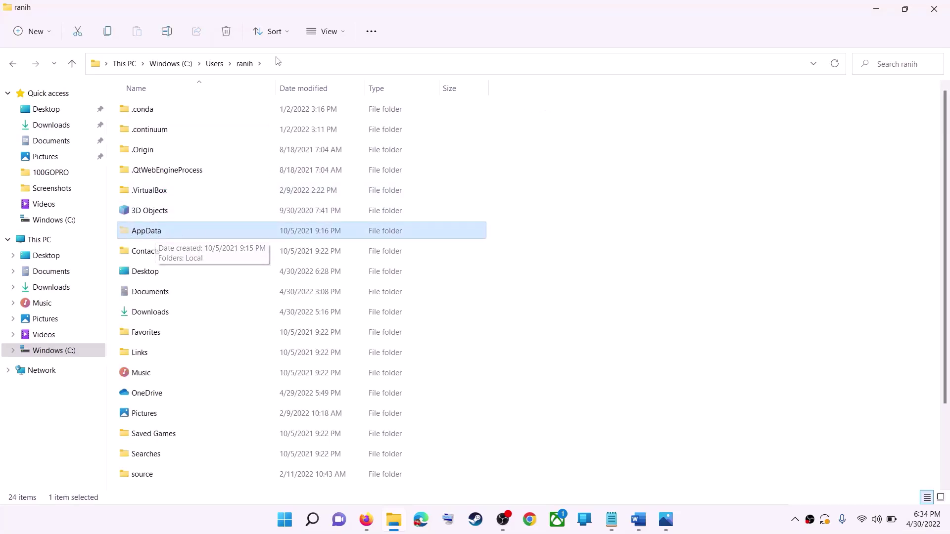
left_click(345, 37)
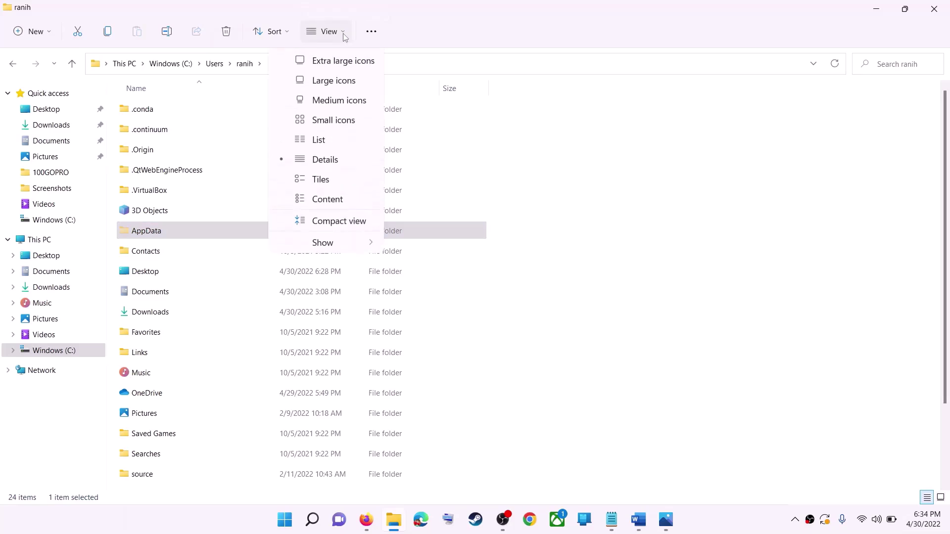
mouse_move(324, 246)
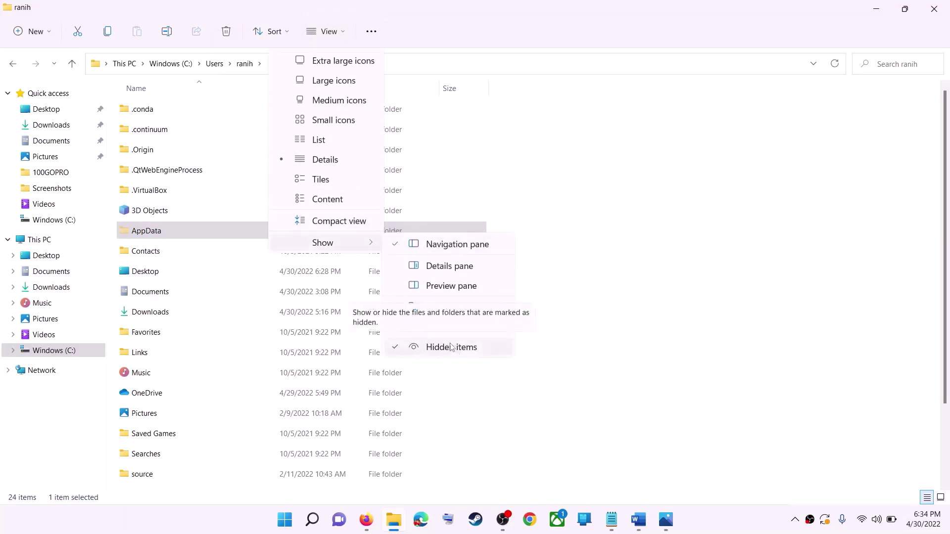
left_click(152, 237)
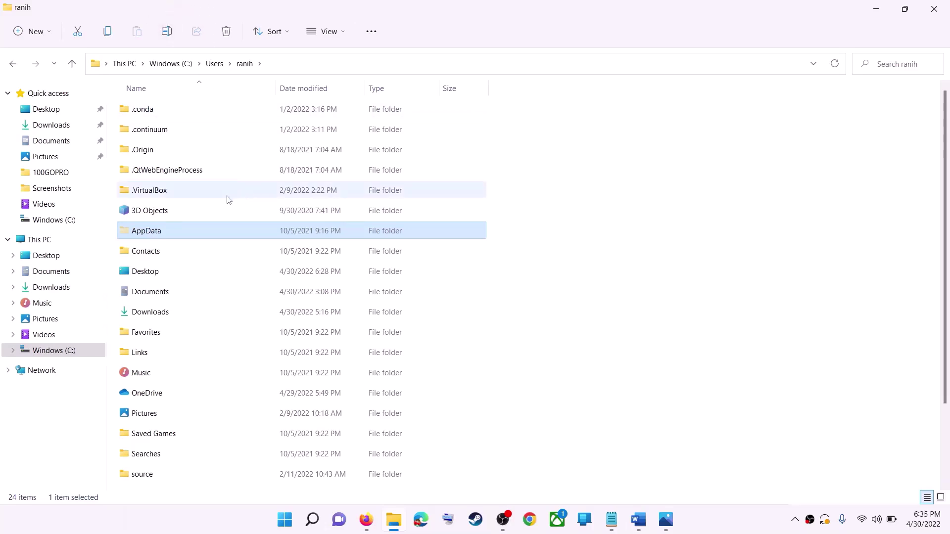
- Open the Packages folder under AppData\Local in the user's profile folder
double_click(176, 232)
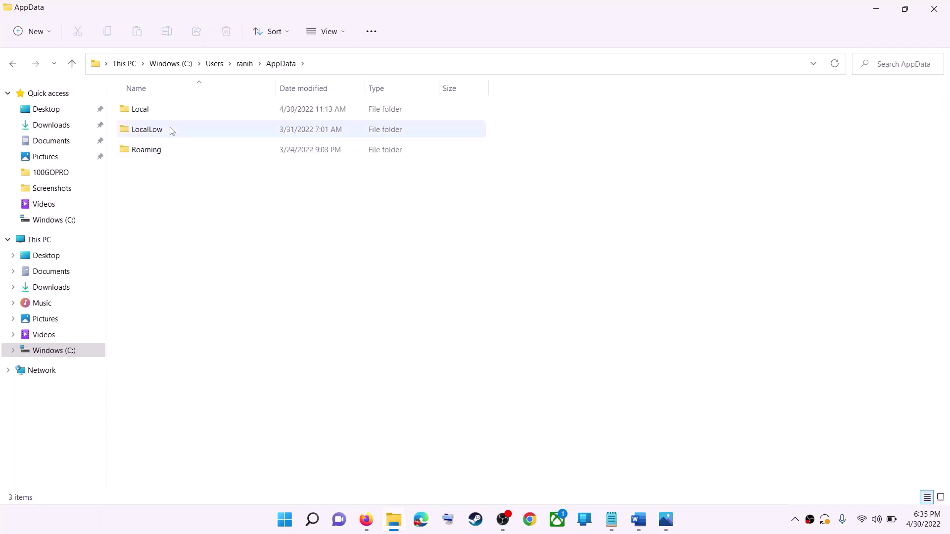
double_click(175, 113)
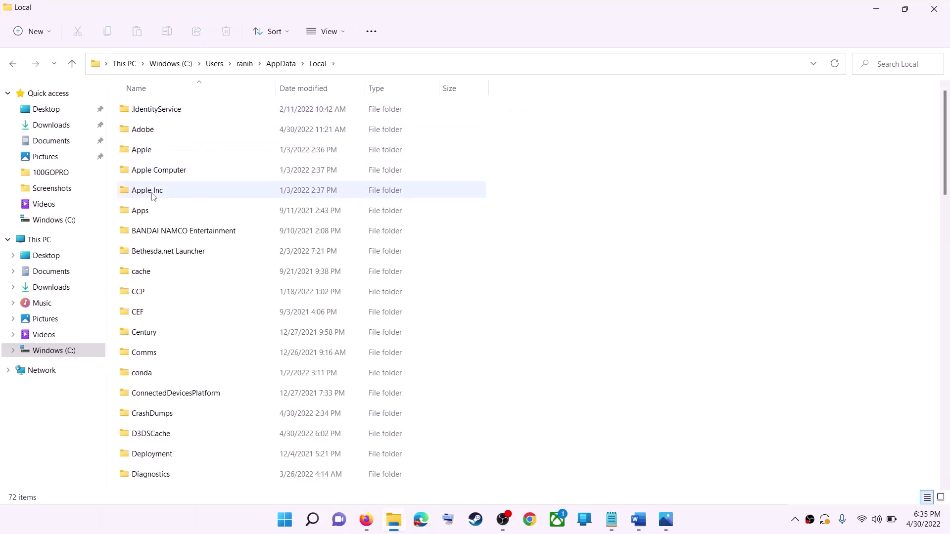
left_click(147, 191)
key("p")
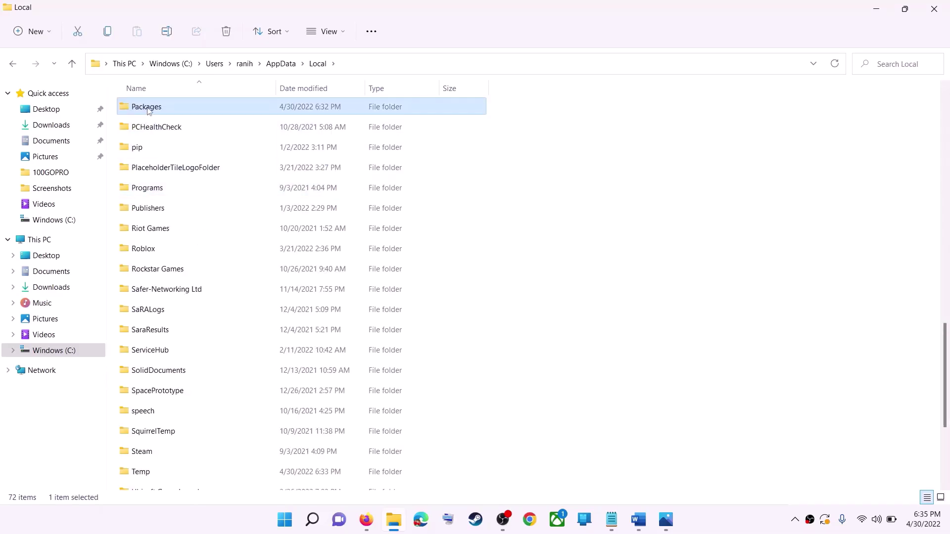
double_click(223, 113)
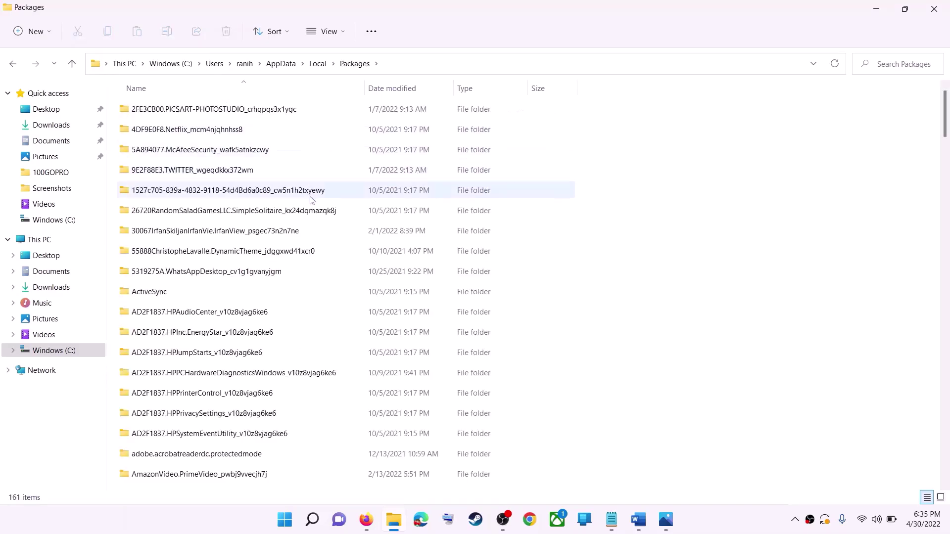
- Compare the folder name with Step 5 in the Word document, and open the Microsoft.WindowsStore_8wekyb3d8bbwe folder in Packages
scroll(274, 312, "down", 6)
scroll(274, 312, "down", 10)
key("alt+Tab")
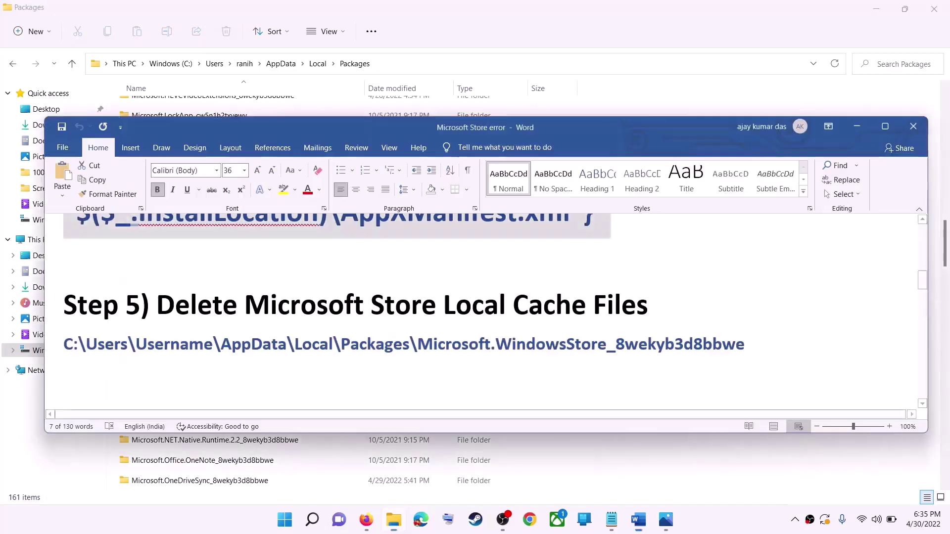
key("alt+Tab")
scroll(256, 339, "down", 15)
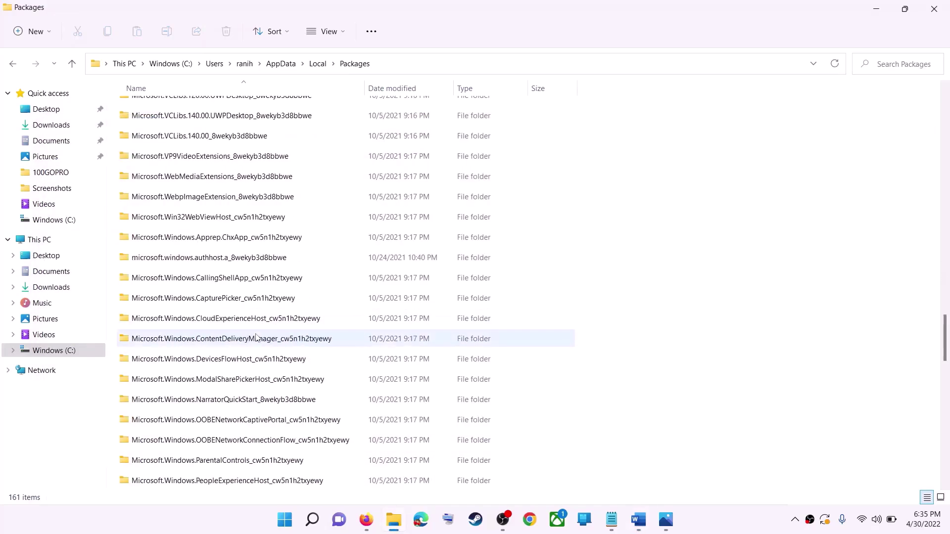
scroll(260, 334, "down", 3)
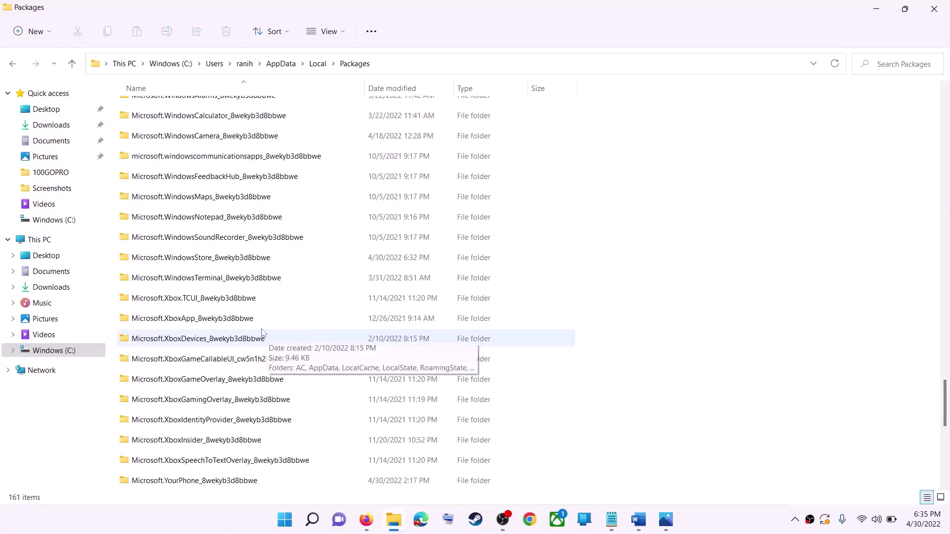
left_click(206, 260)
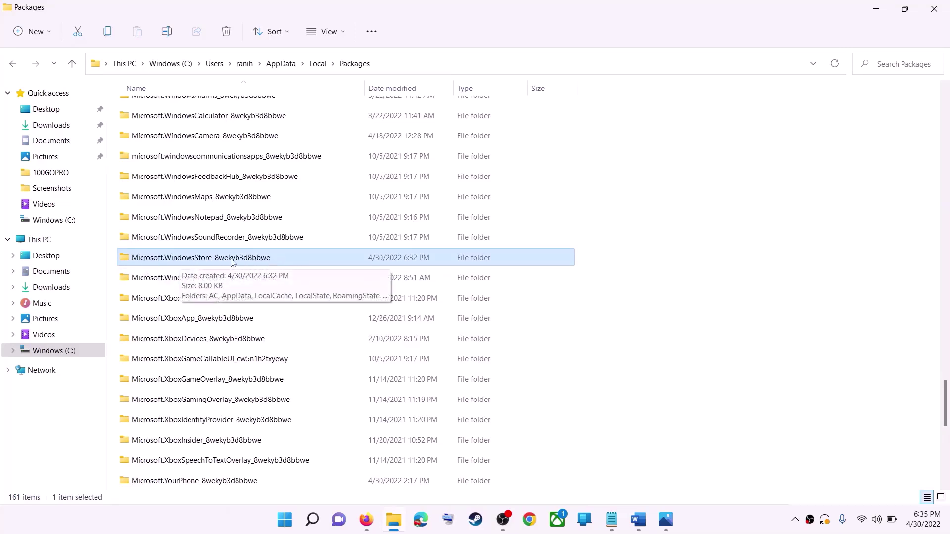
left_click(200, 261)
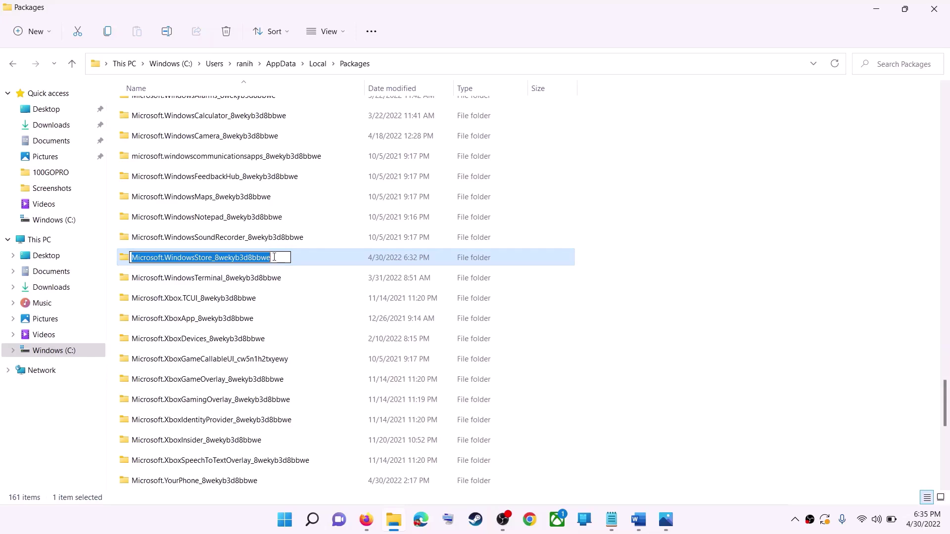
left_click(304, 255)
key("Return")
double_click(296, 257)
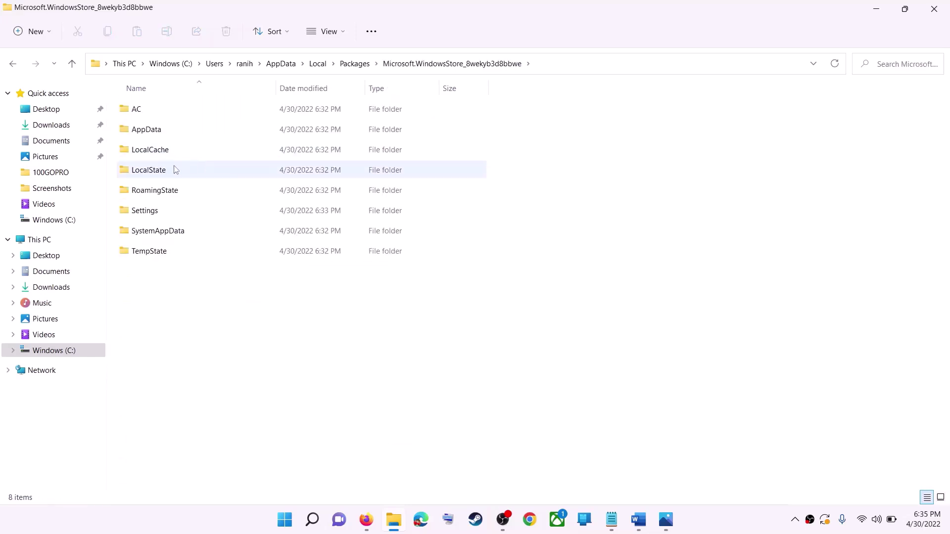
- Delete the LocalCache folder from the Microsoft.WindowsStore_8wekyb3d8bbwe folder
left_click(159, 151)
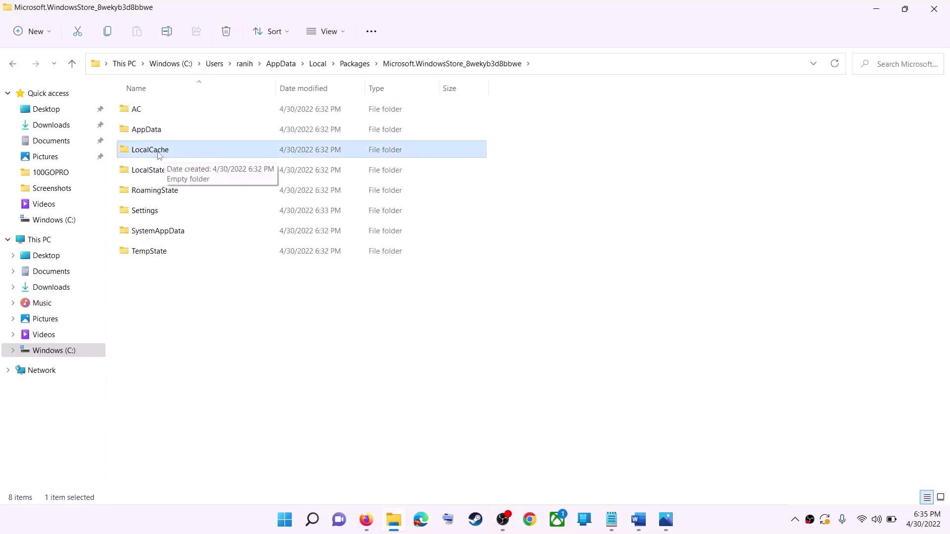
right_click(189, 157)
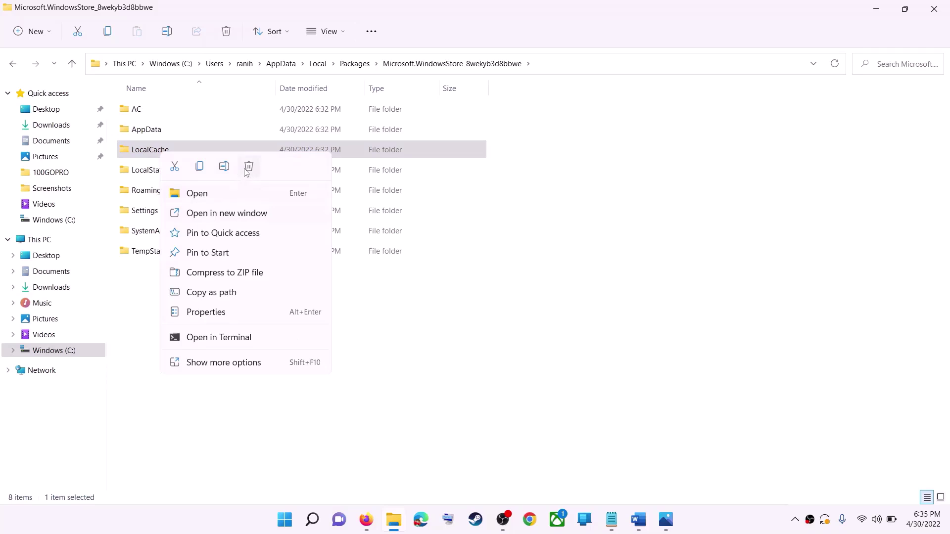
left_click(248, 168)
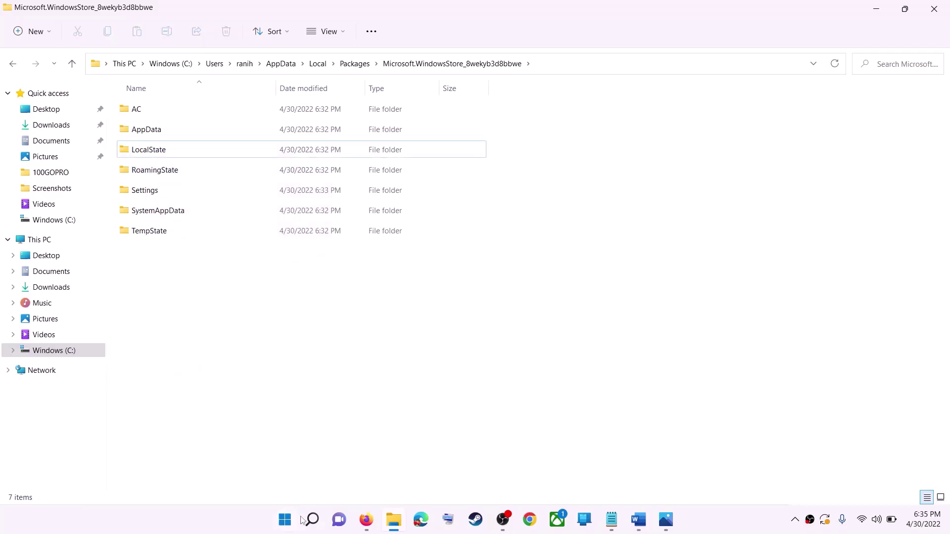
- View the power options for restarting the computer, and dismiss them without restarting
left_click(285, 519)
left_click(628, 477)
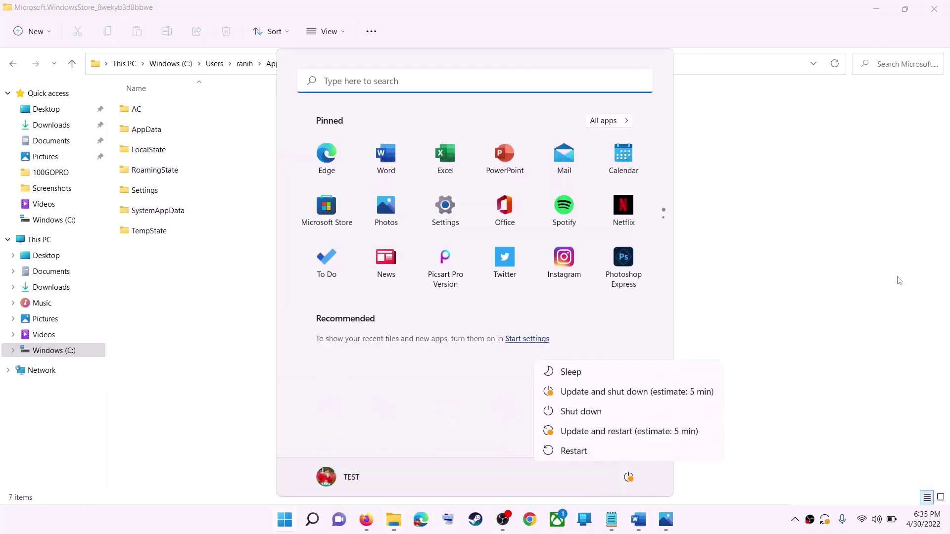
left_click(827, 272)
left_click(814, 249)
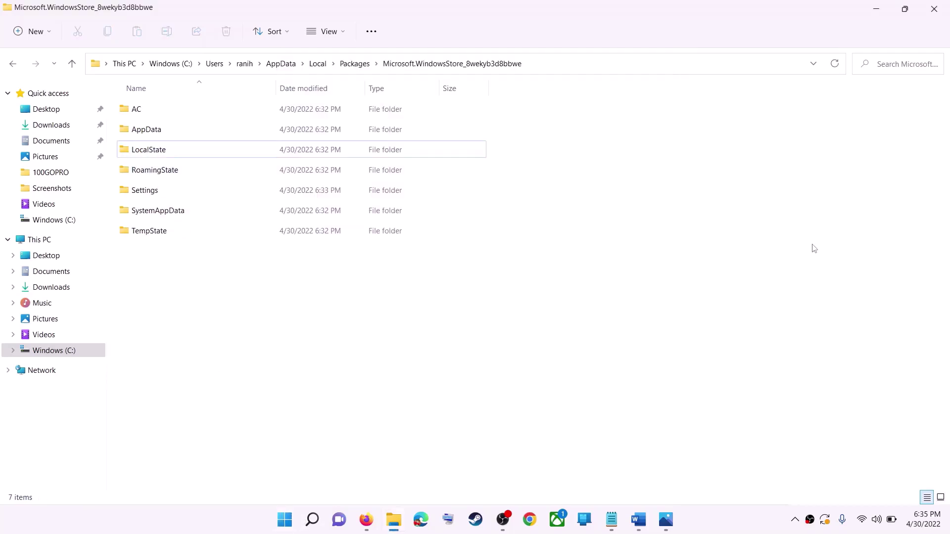
- Close the Microsoft.WindowsStore_8wekyb3d8bbwe folder window and highlight "Get Updates in store library" under Step 6 in the Word document
left_click(935, 8)
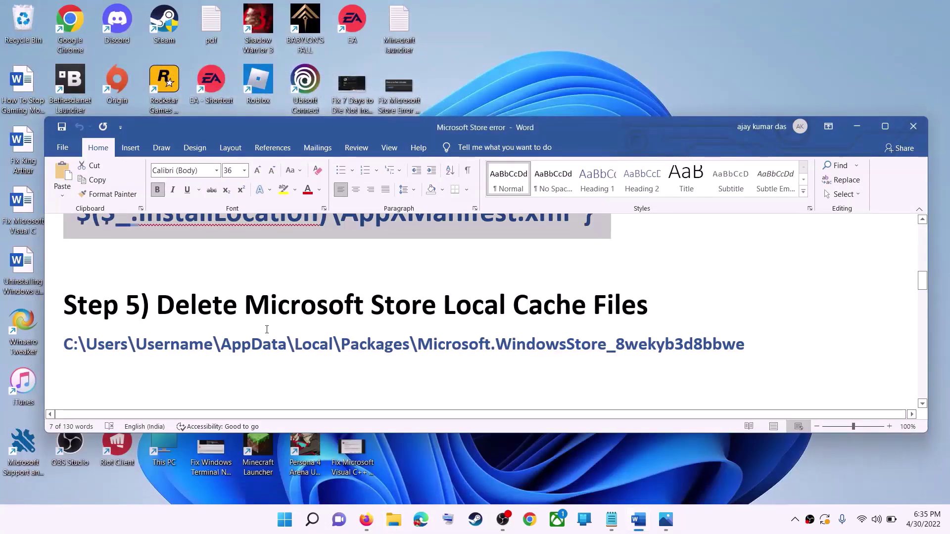
left_click(239, 319)
scroll(208, 313, "down", 3)
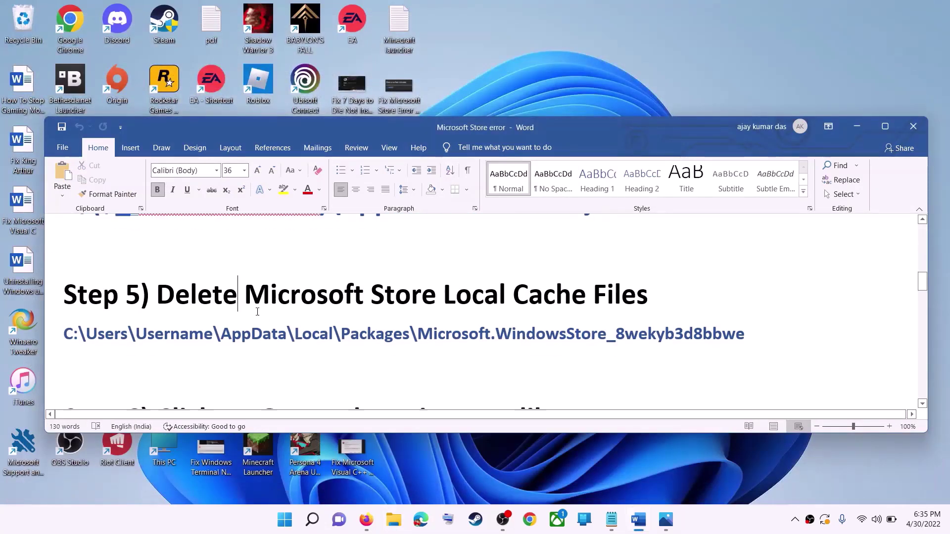
left_click_drag(260, 341, 625, 341)
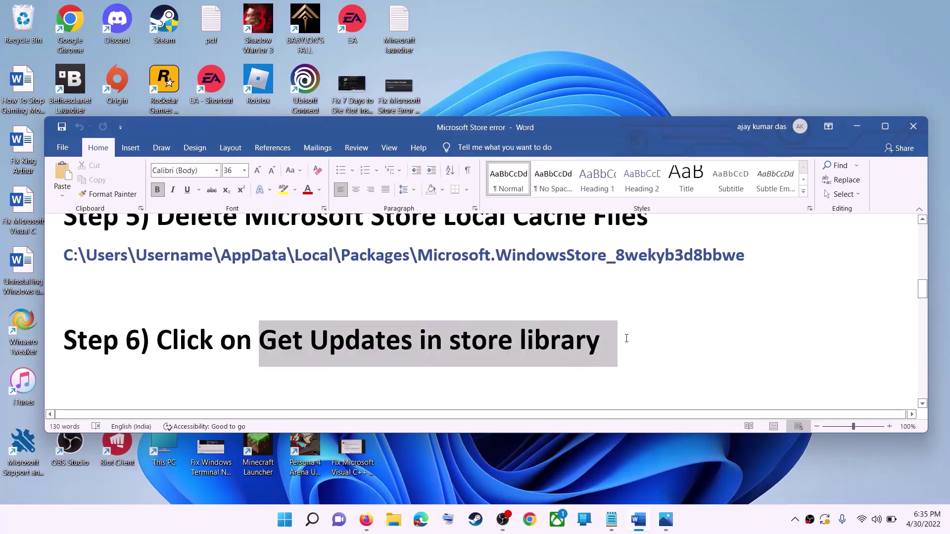
- Try to open Microsoft Store by searching Windows for "store"
left_click(284, 520)
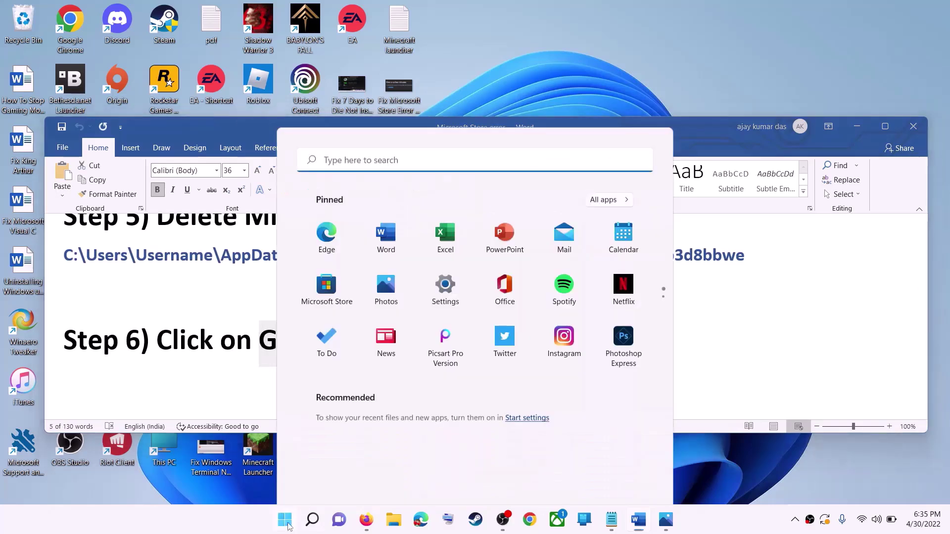
left_click(285, 520)
left_click(312, 520)
type("store")
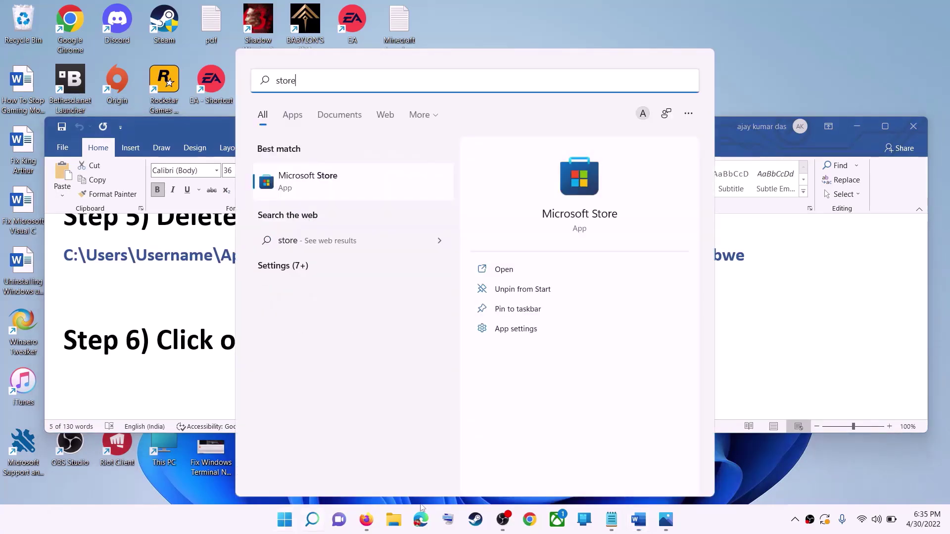
key("Return")
double_click(736, 7)
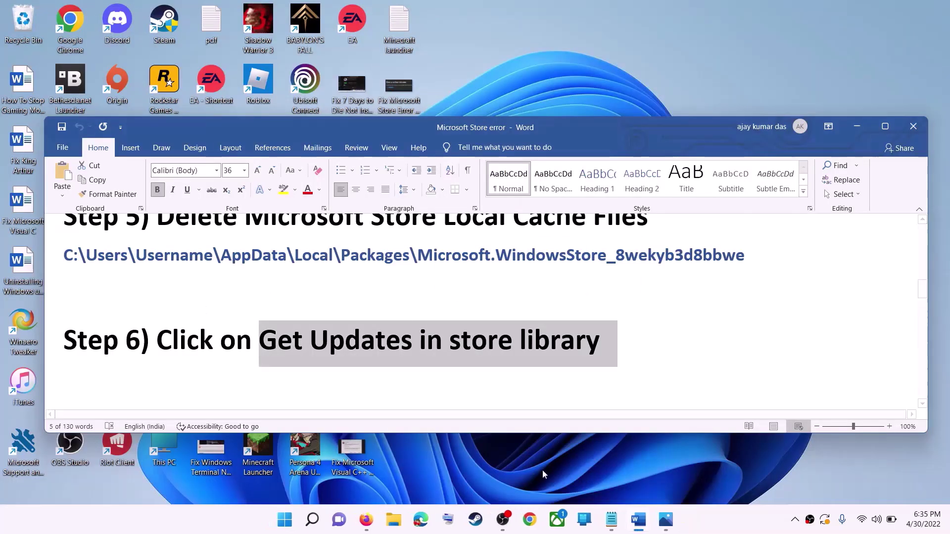
- Launch Microsoft Store again, bring up its Library page with the updates and downloads, and minimize the window
left_click(288, 522)
type("store")
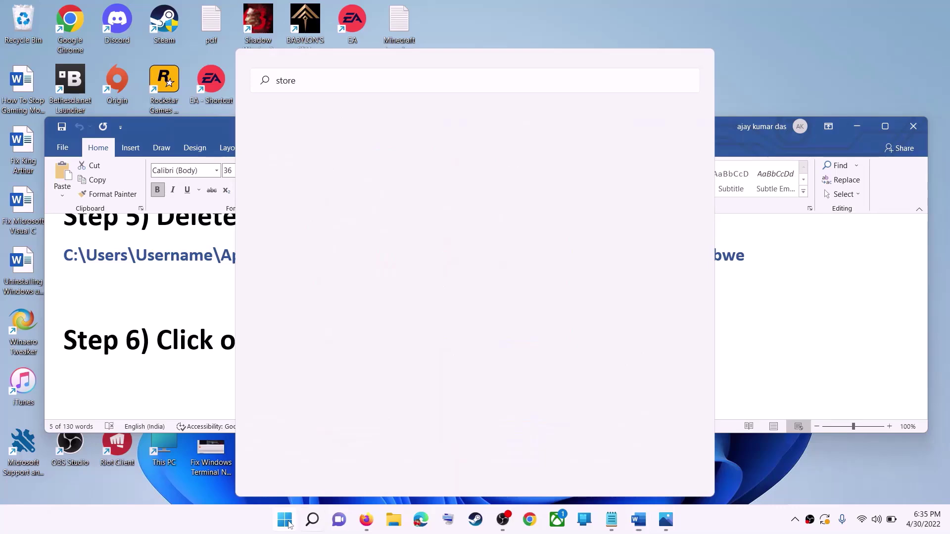
key("Return")
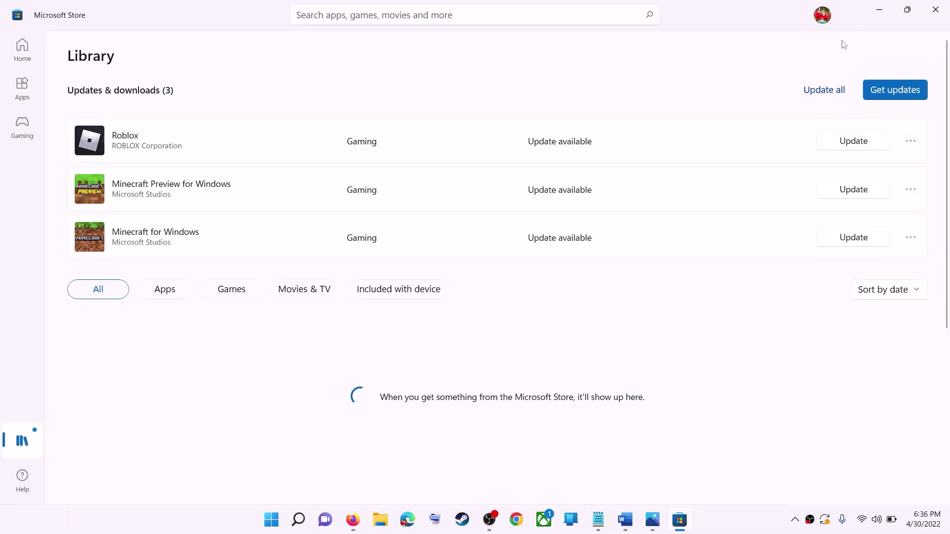
left_click(880, 13)
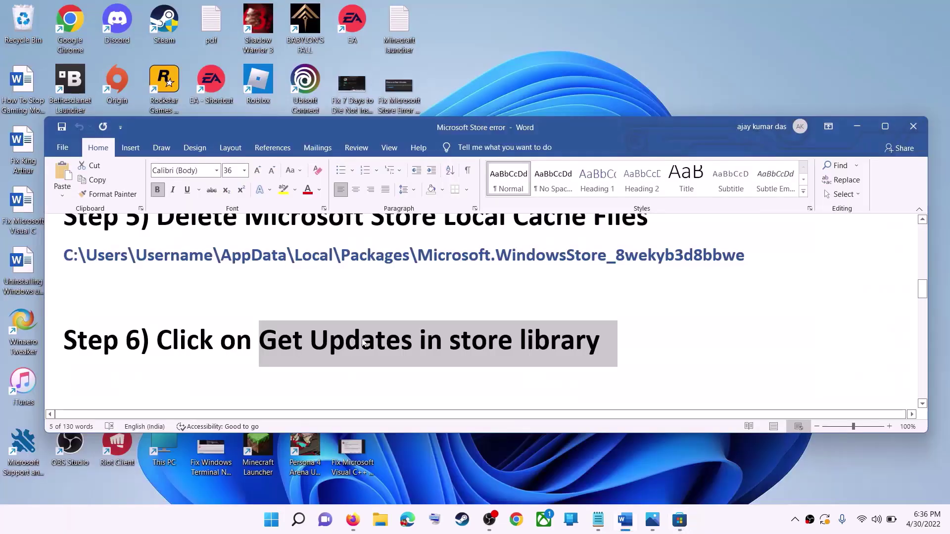
- Review Steps 6 and 7 in the Word document, highlighting "Start all these services" and reading the services to start
left_click_drag(157, 340, 600, 341)
scroll(295, 345, "down", 3)
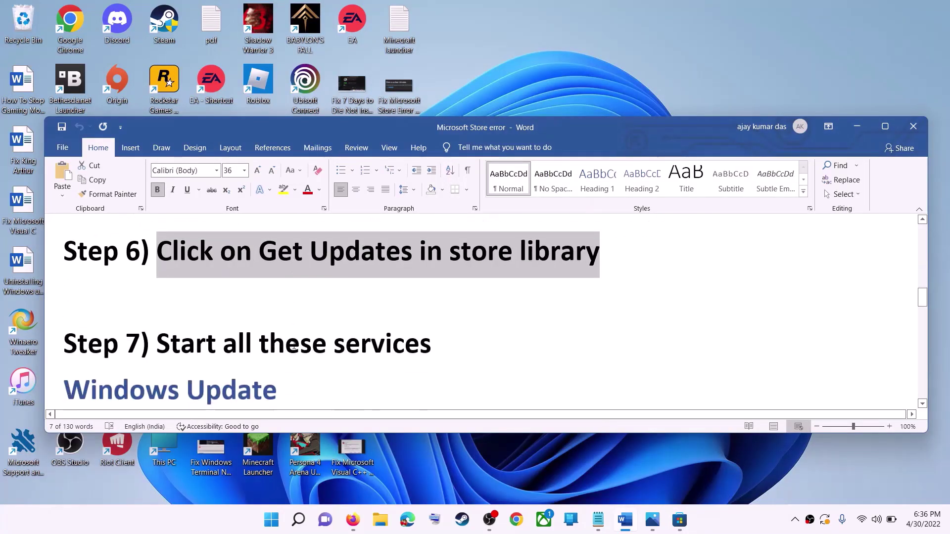
left_click_drag(157, 285, 431, 285)
scroll(431, 284, "down", 1)
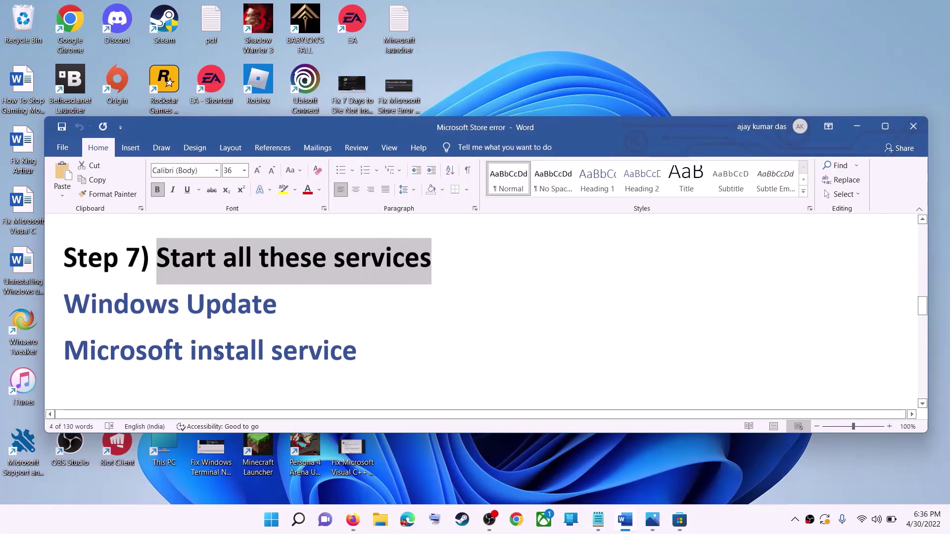
- Search Windows for "services" and open the Services app
left_click(277, 529)
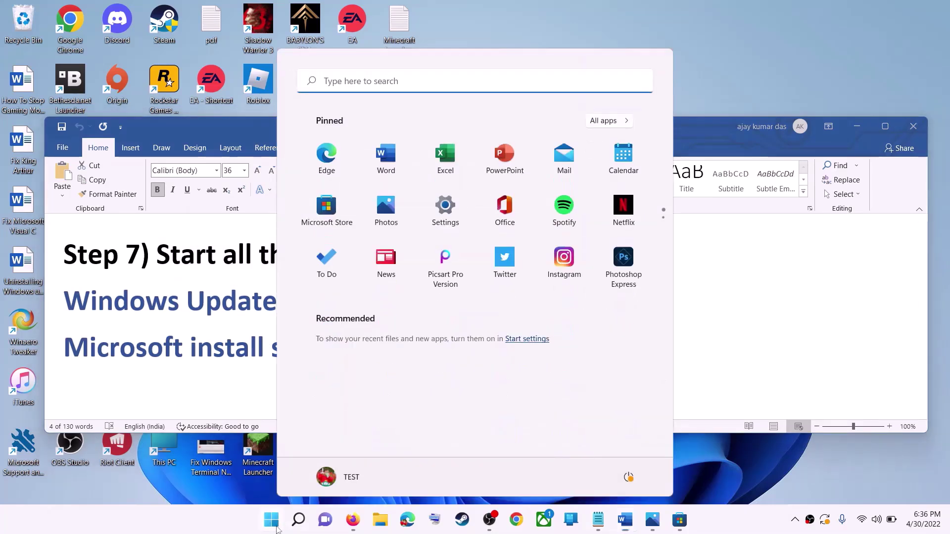
type("services")
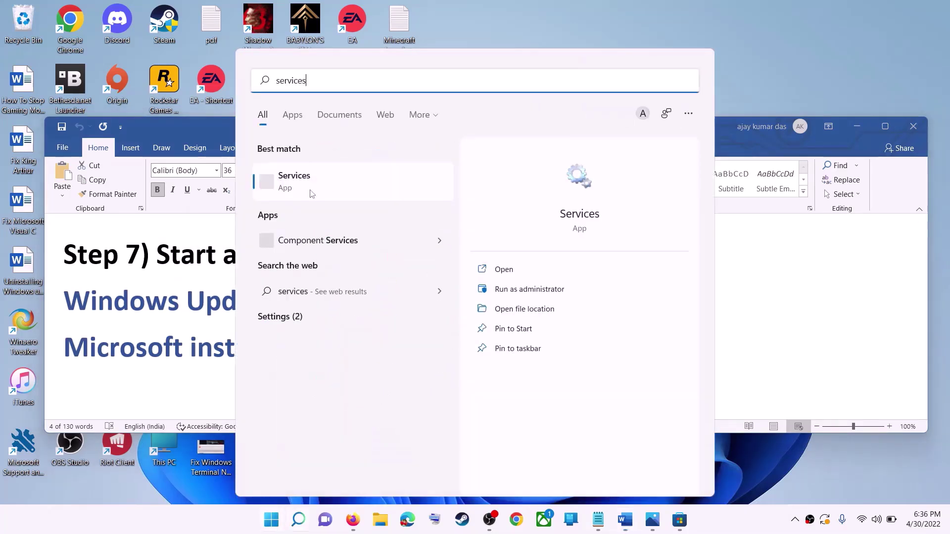
left_click(329, 185)
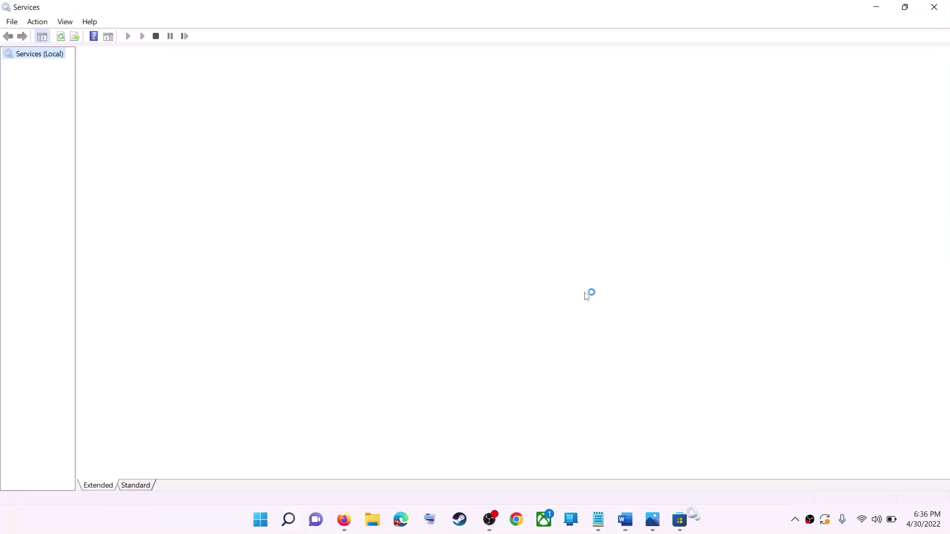
- Set the Windows Update service's startup type to Automatic, confirm its properties, and restart the service
left_click(310, 377)
key("w")
scroll(328, 432, "down", 7)
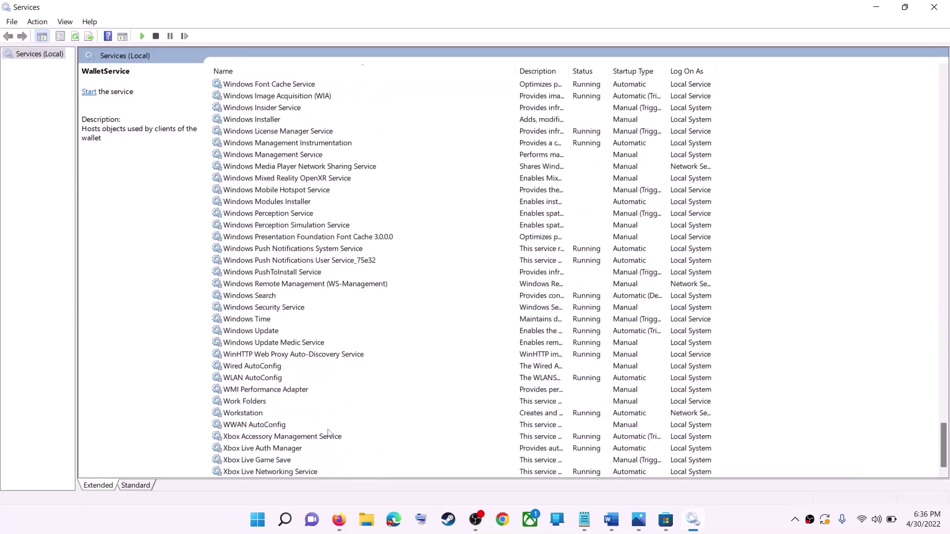
left_click(270, 332)
double_click(320, 333)
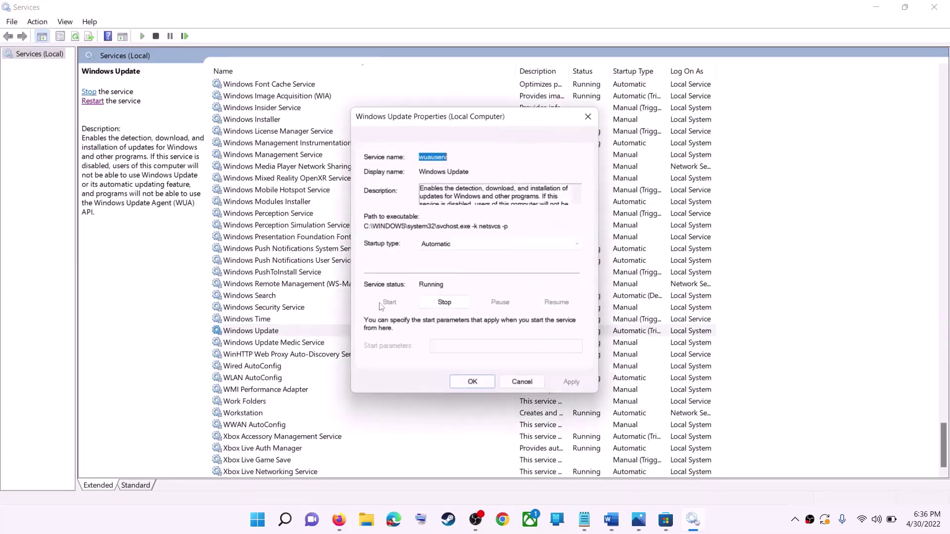
left_click(465, 248)
left_click(475, 269)
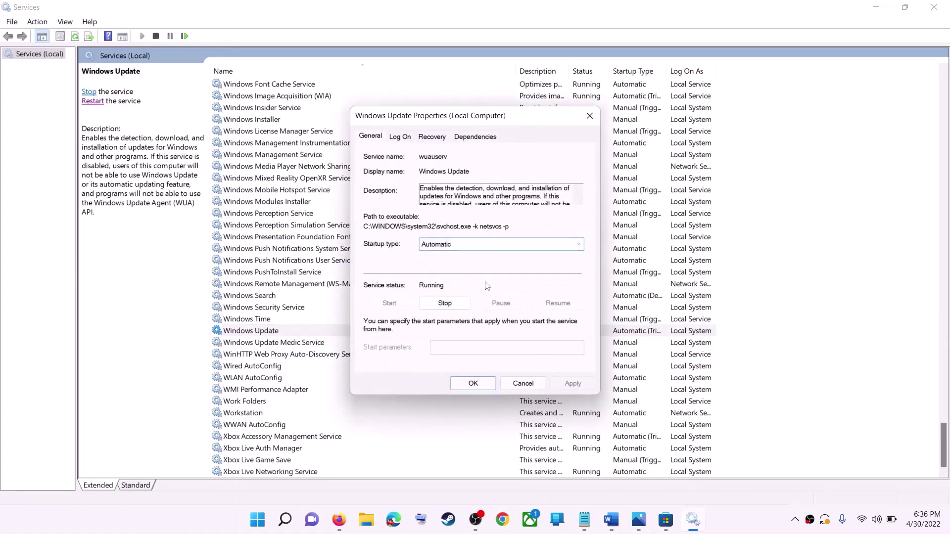
left_click(580, 385)
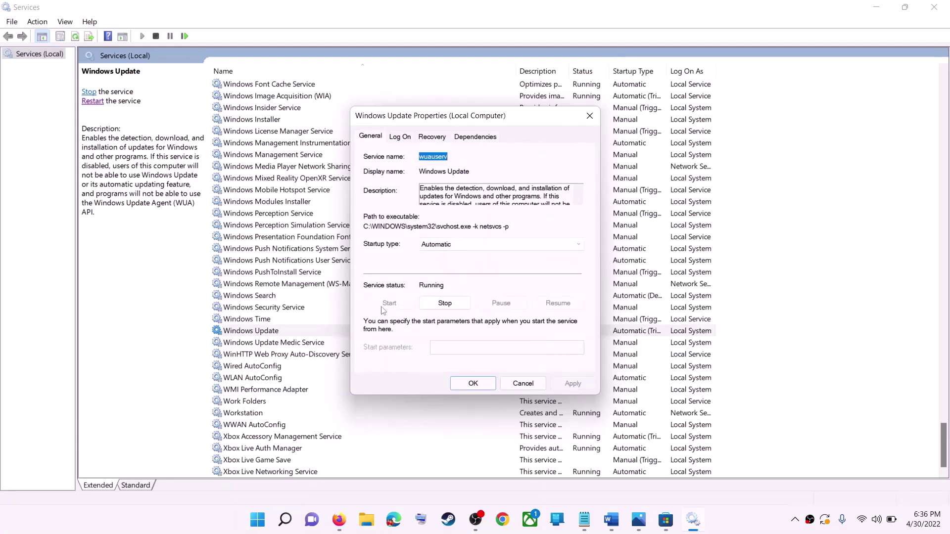
left_click(472, 384)
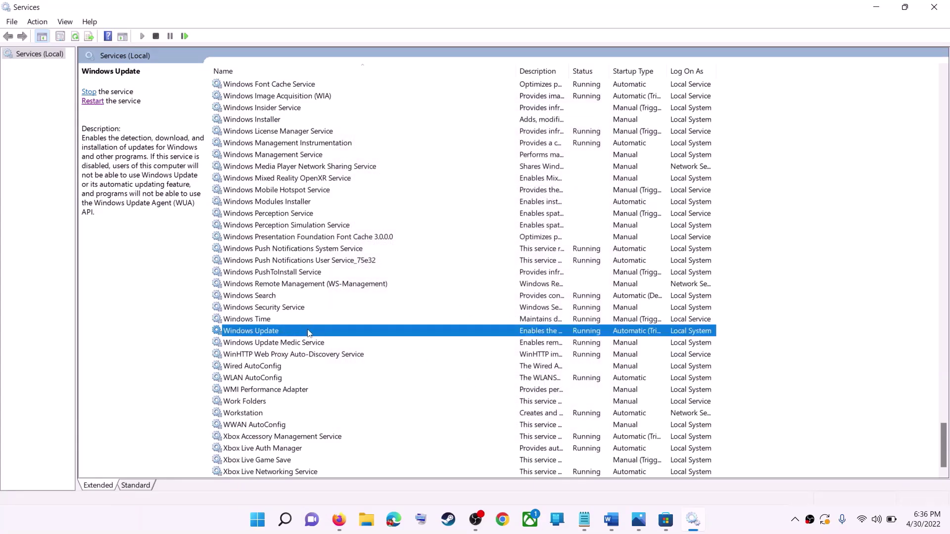
left_click(92, 102)
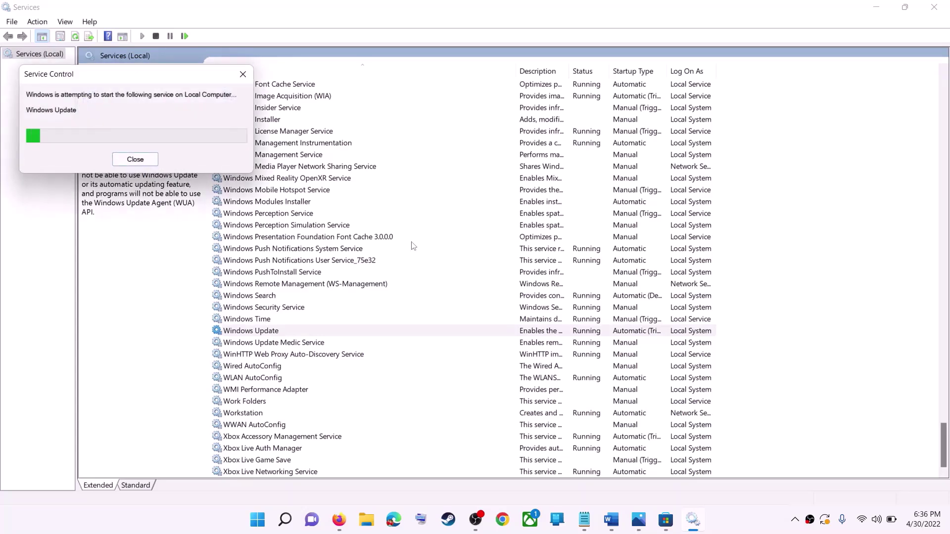
- Set the Microsoft Store Install Service's startup type to Automatic, confirm its properties, and restart the service
left_click(305, 251)
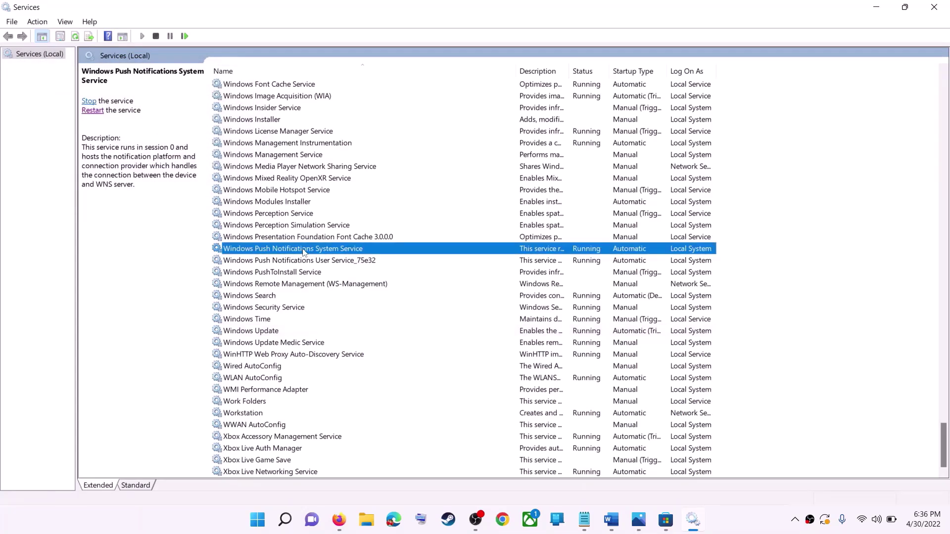
key("m")
left_click(284, 263)
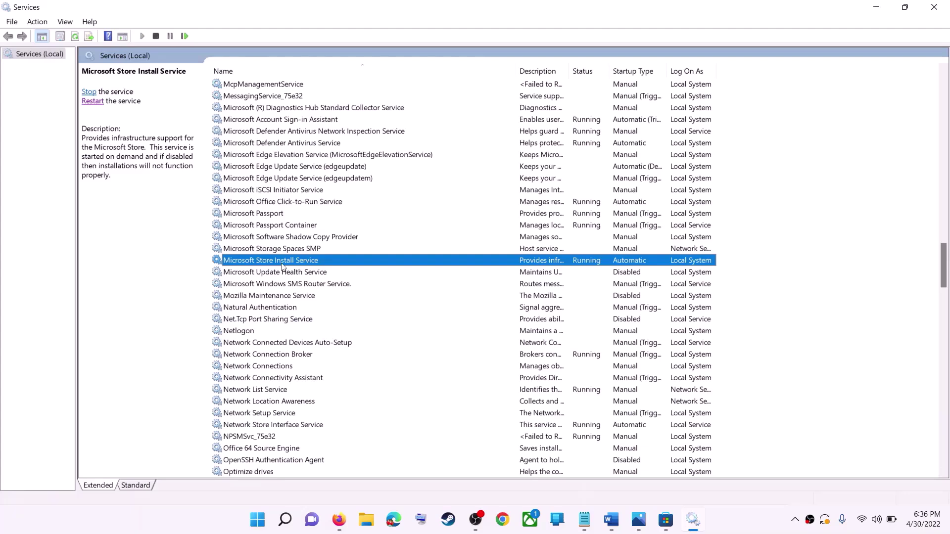
double_click(438, 266)
left_click(500, 244)
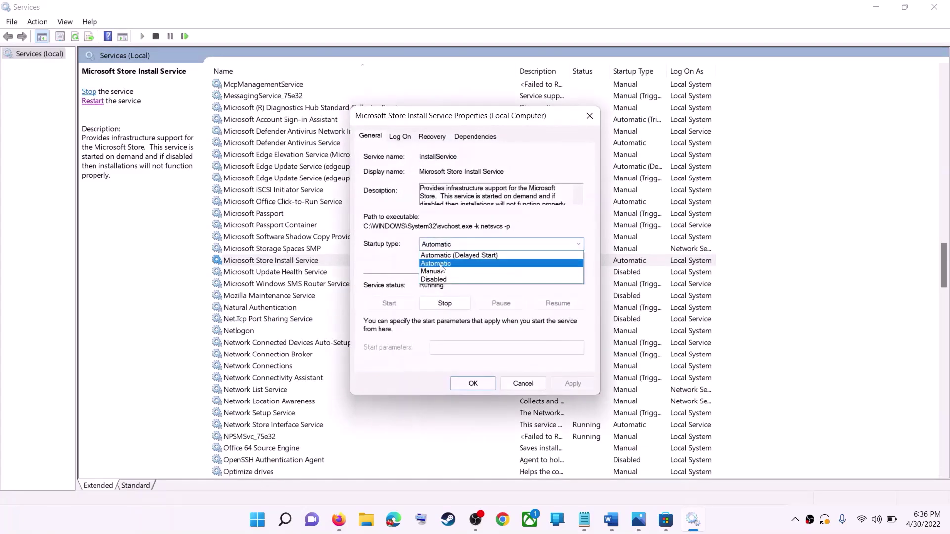
left_click(495, 265)
left_click(573, 385)
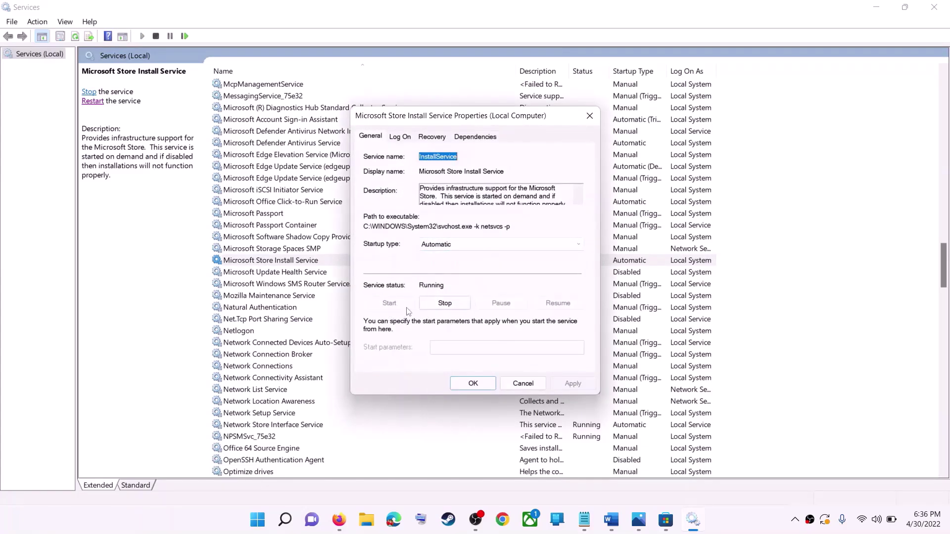
left_click(468, 383)
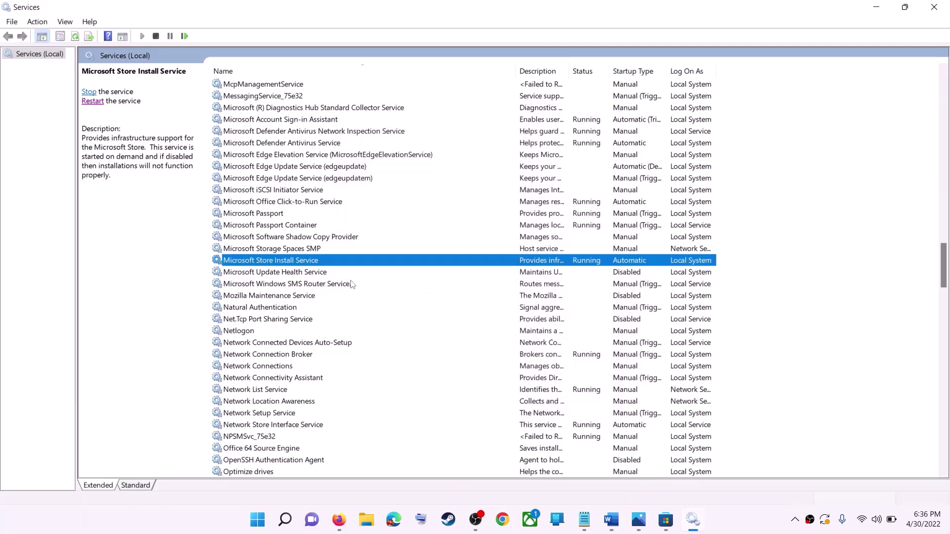
left_click(85, 102)
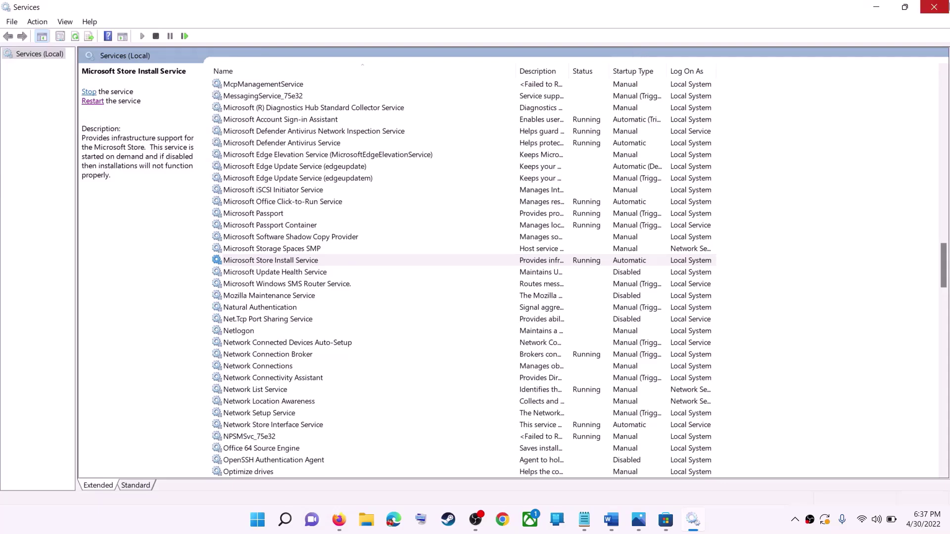
- Close the Services app and highlight "Update Windows" under Step 8 in the Word document
left_click(934, 7)
scroll(267, 328, "down", 1)
scroll(267, 328, "down", 2)
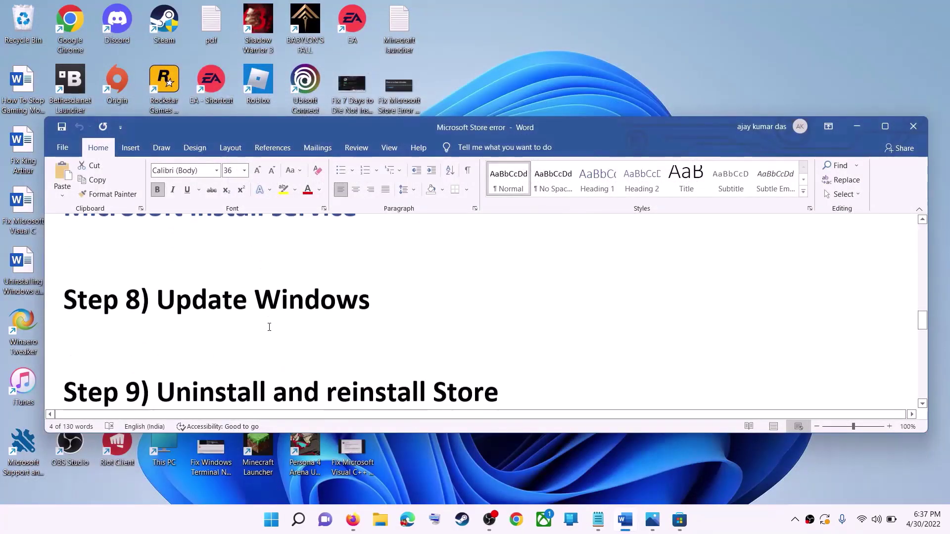
scroll(269, 324, "up", 1)
left_click_drag(157, 323, 388, 324)
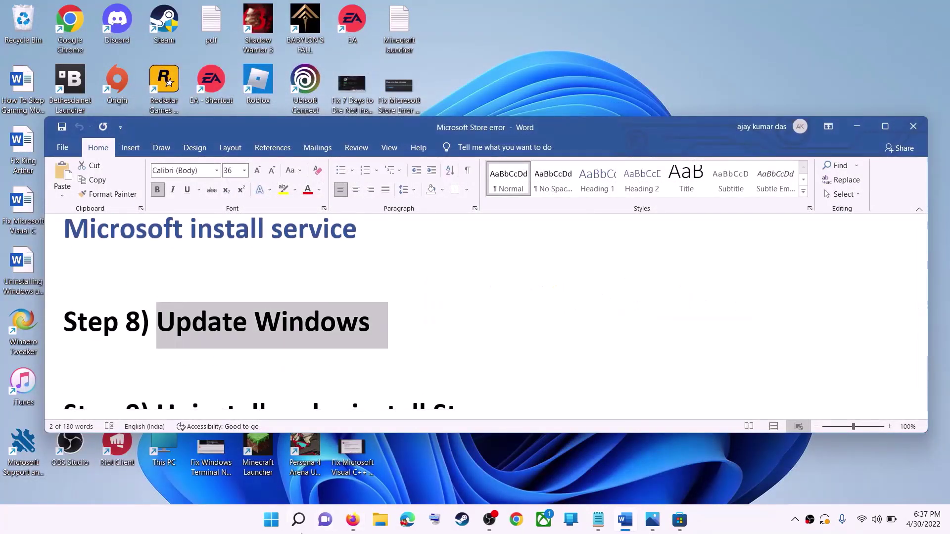
- Open the Windows Update page in Settings to check for pending updates
left_click(271, 520)
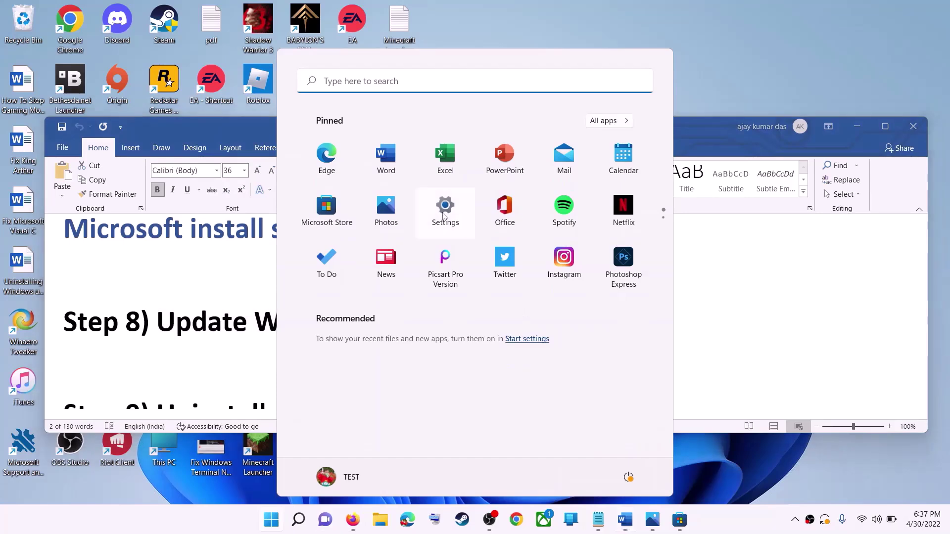
left_click(445, 210)
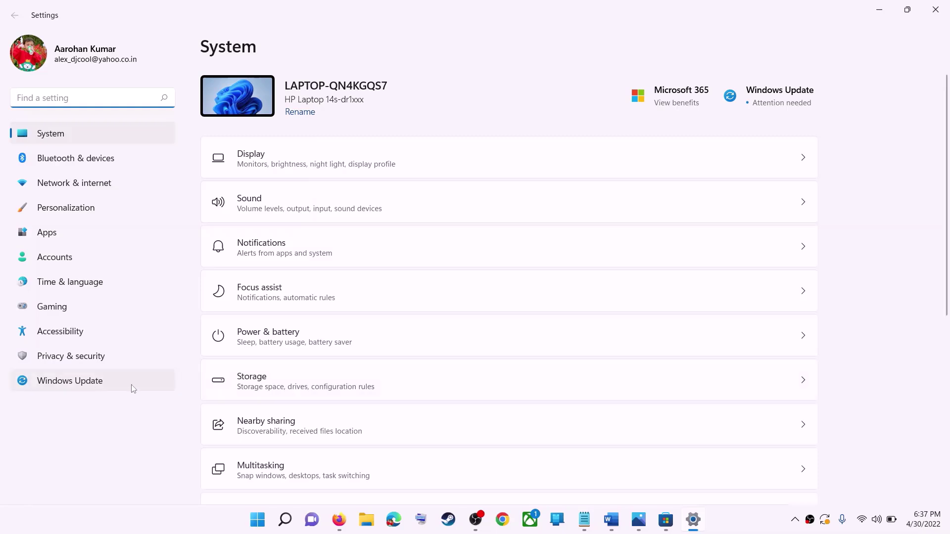
left_click(75, 387)
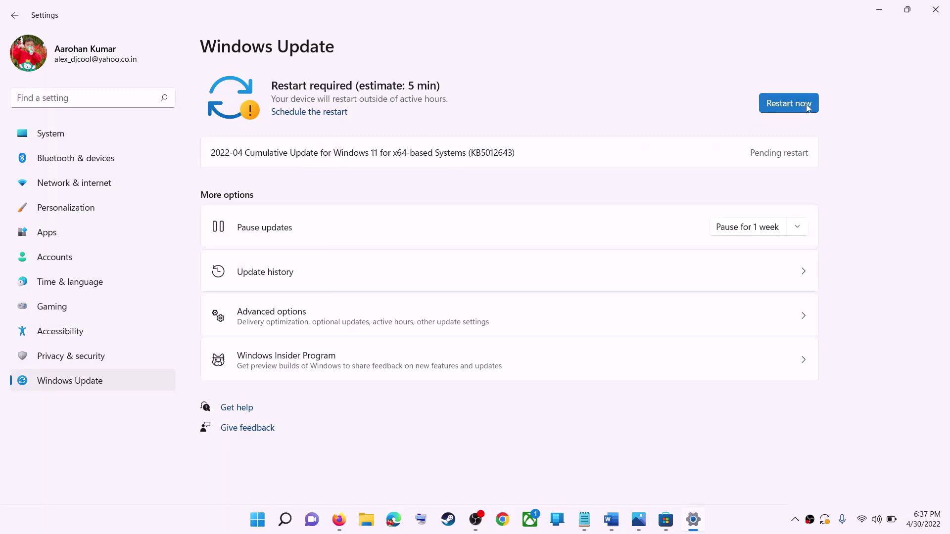
- Minimize Settings and read Step 9, Uninstall and reinstall Store, in the Word document
left_click(879, 9)
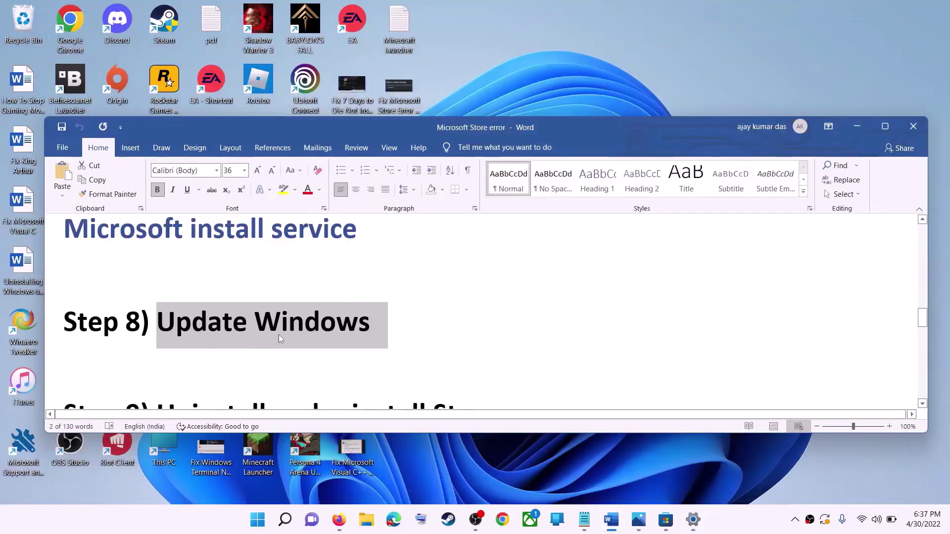
scroll(280, 332, "down", 4)
scroll(284, 326, "down", 1)
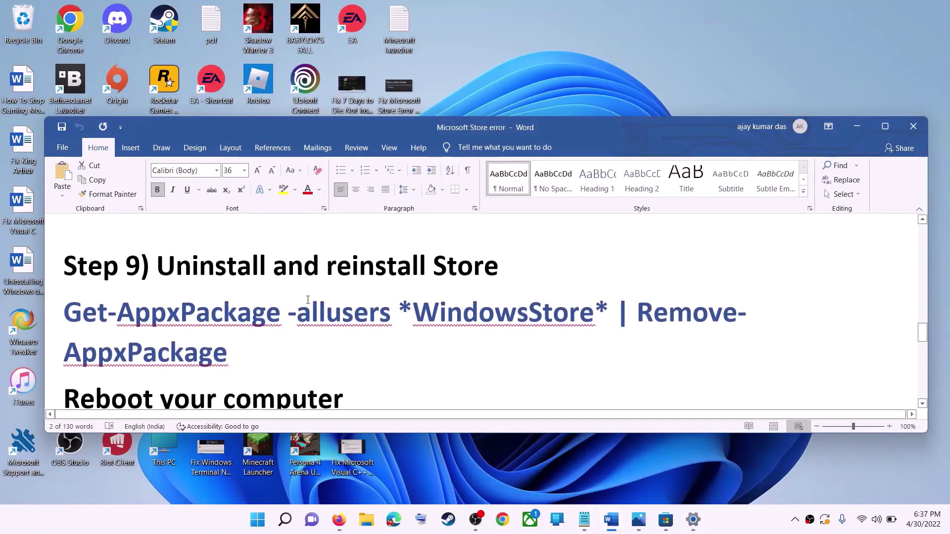
- Copy the "Get-AppxPackage -allusers *WindowsStore* | Remove-AppxPackage" command under Step 9 in the Word document
left_click_drag(248, 351, 63, 324)
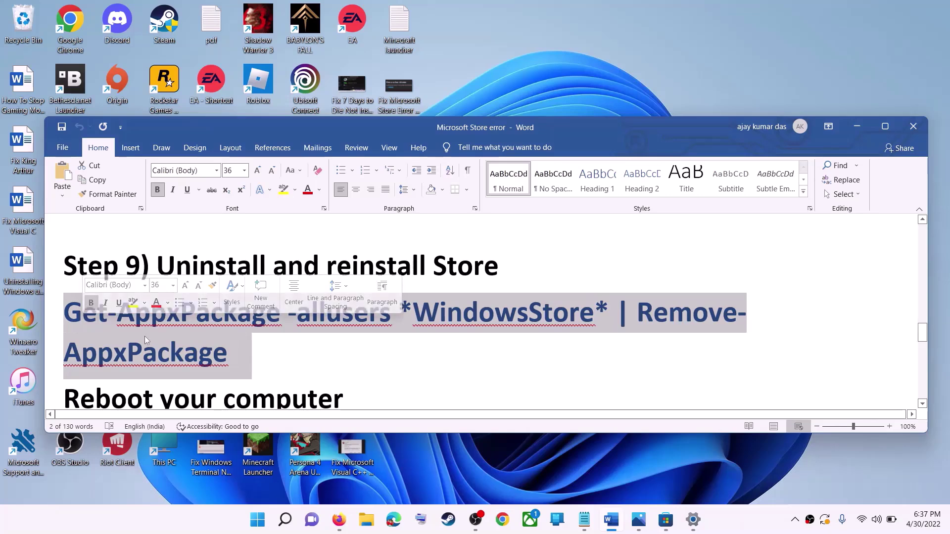
right_click(144, 338)
left_click(191, 185)
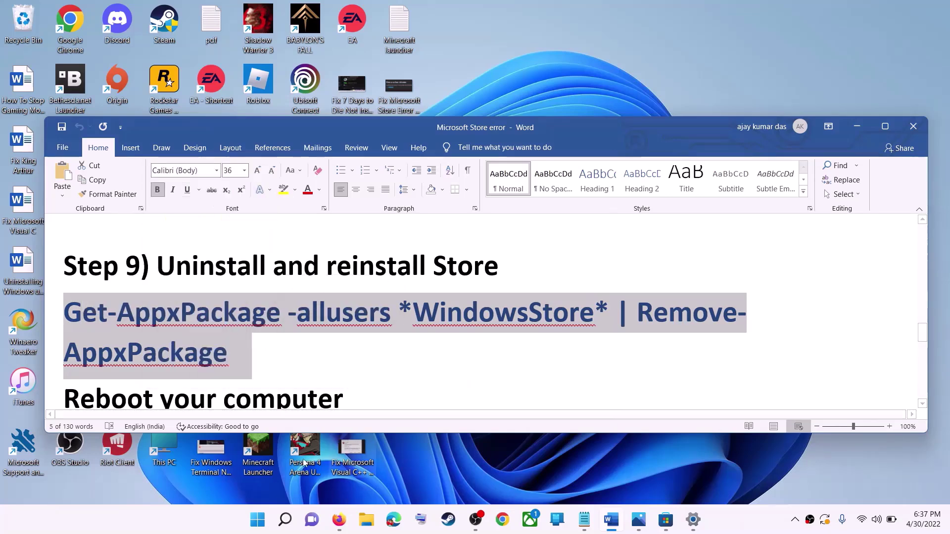
- Open Windows PowerShell as administrator, allow it to make changes, and run the copied Remove-AppxPackage command for WindowsStore
left_click(261, 524)
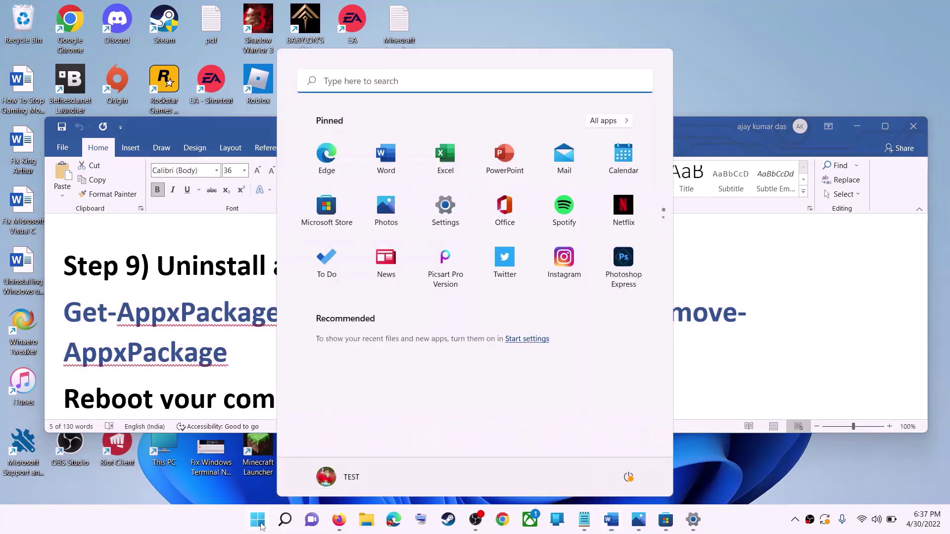
type("powe")
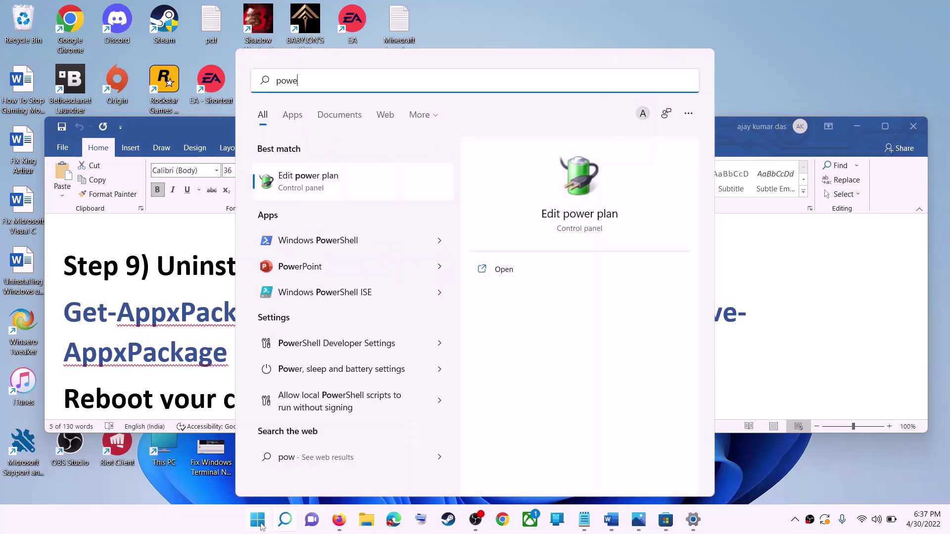
type("rshell")
right_click(307, 184)
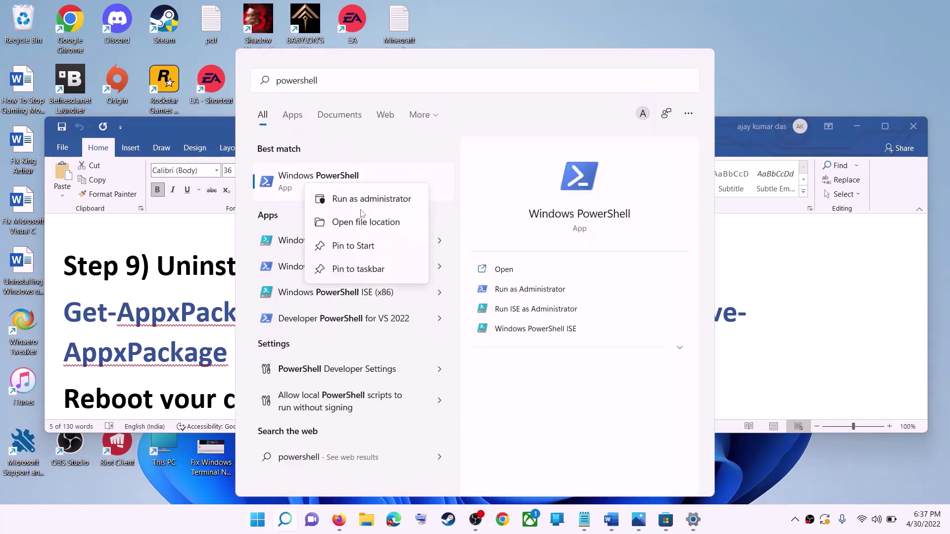
left_click(384, 202)
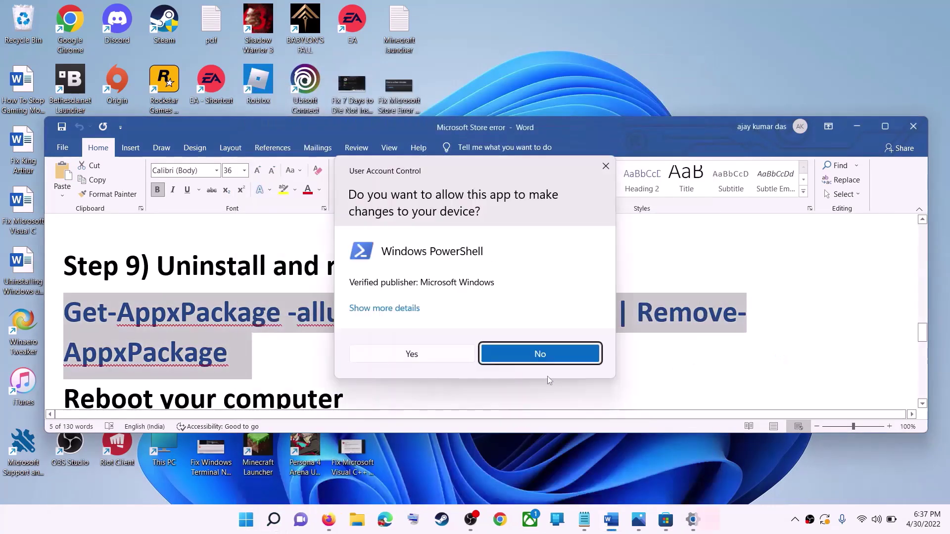
left_click(405, 354)
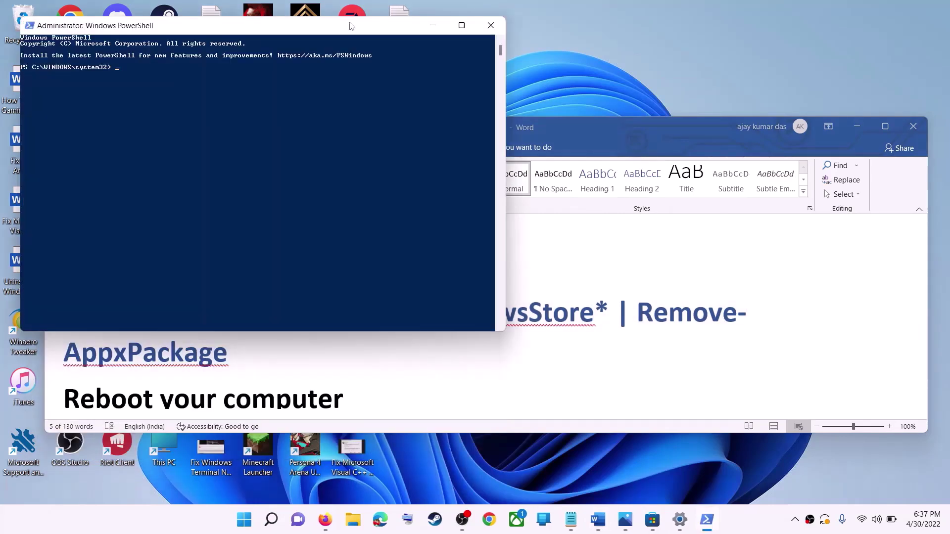
left_click_drag(348, 26, 483, 128)
key("ctrl+v")
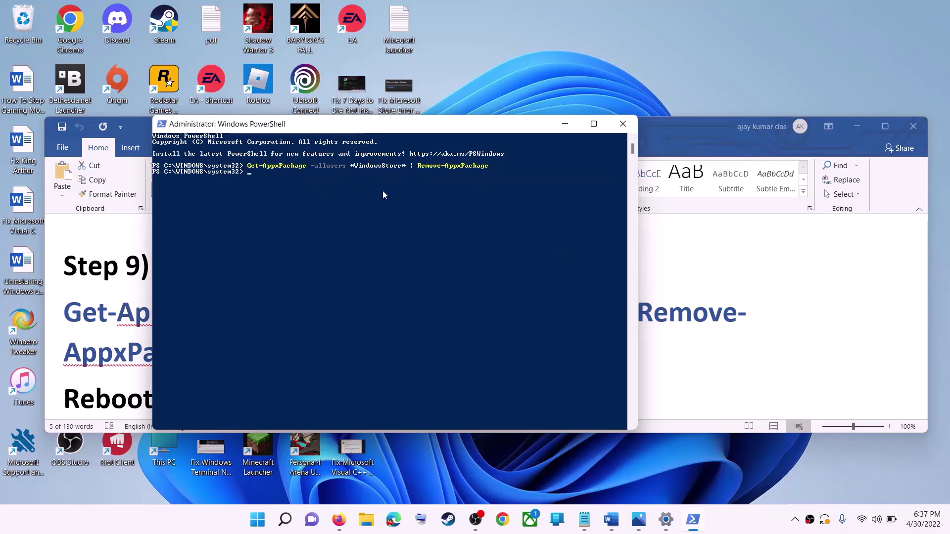
- Highlight "Reboot your computer" in the Word document and view the restart choices among the computer's power options
left_click(611, 520)
scroll(347, 322, "down", 1)
left_click_drag(367, 342, 64, 342)
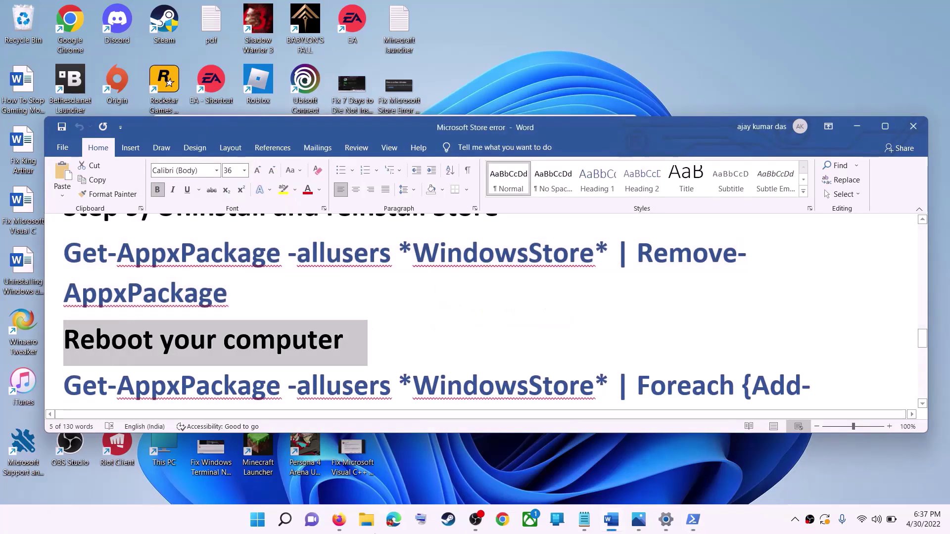
key("super")
left_click(629, 477)
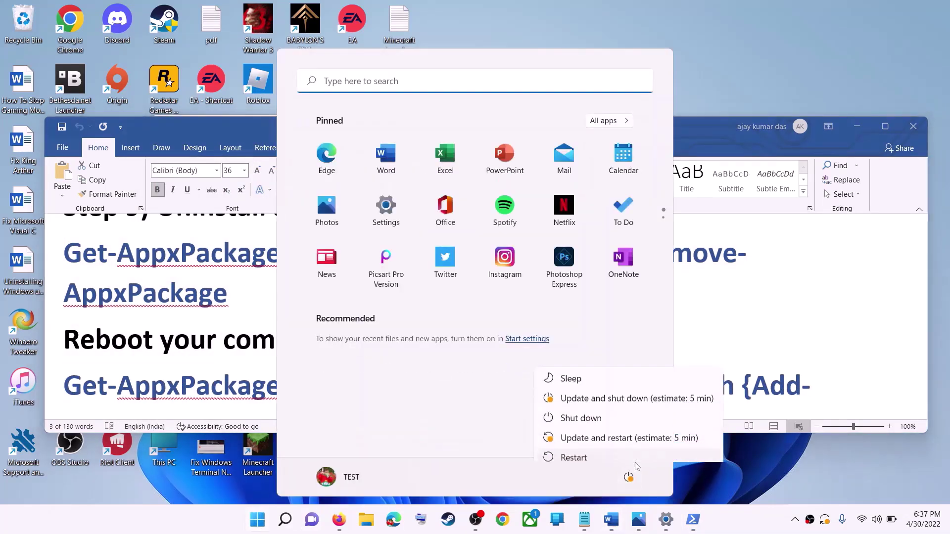
left_click(200, 347)
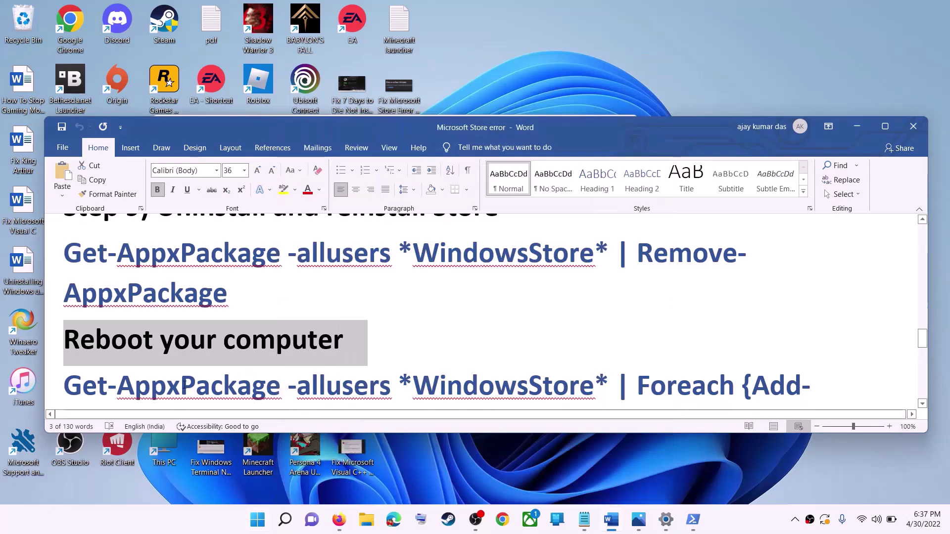
- Search for PowerShell again and open a new Windows PowerShell session as administrator, allowing it to make changes
scroll(252, 367, "down", 1)
left_click(253, 529)
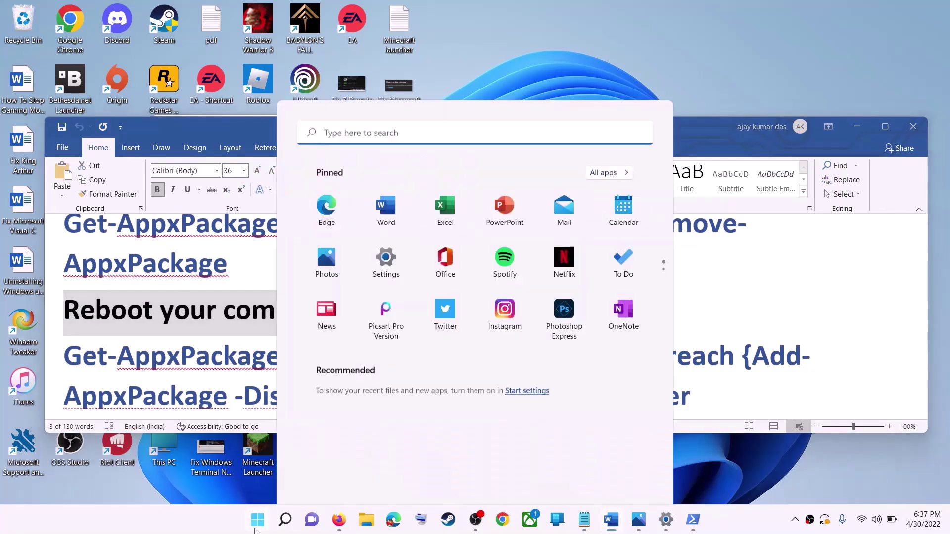
type("rshell")
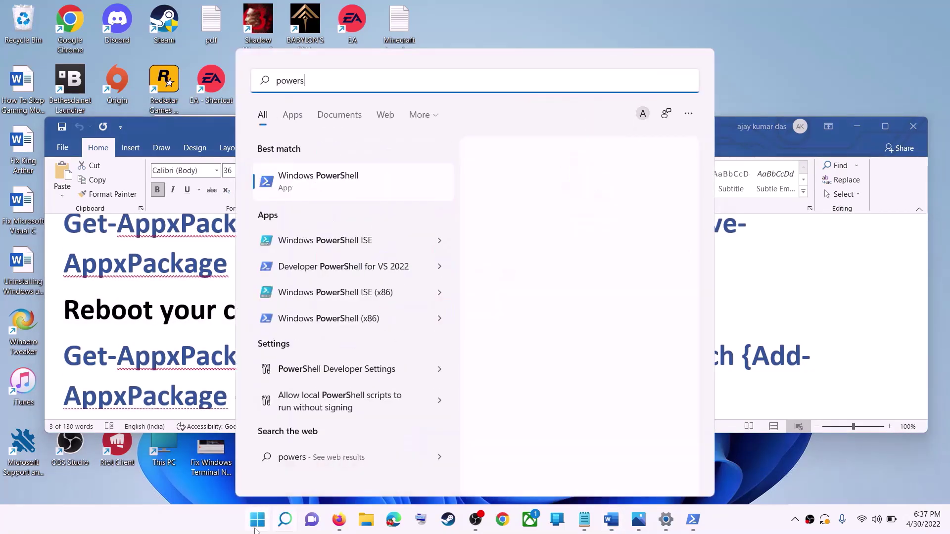
right_click(336, 184)
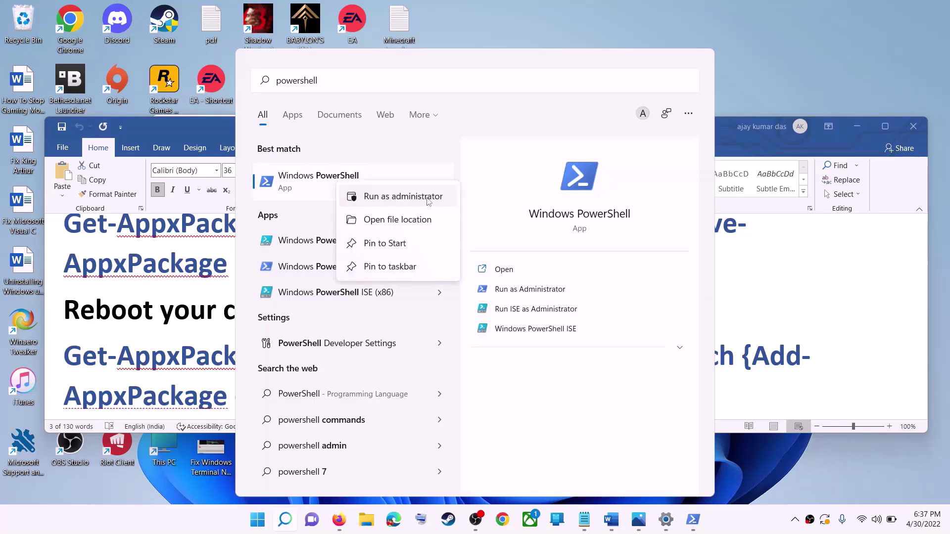
left_click(409, 196)
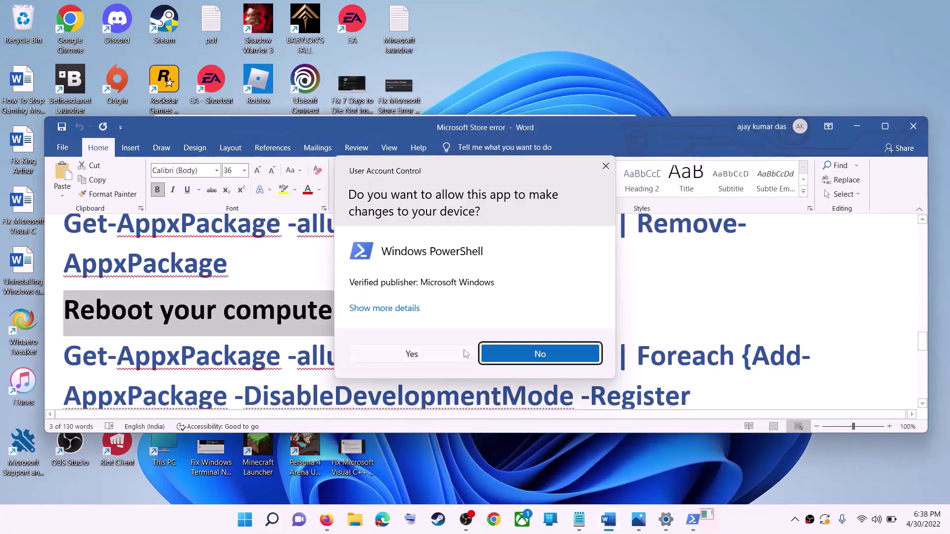
left_click(435, 355)
- Copy the Step 9 "Get-AppxPackage -allusers *WindowsStore* | Foreach {Add-AppxPackage -DisableDevelopmentMode -Register ...}" command from the Word document
left_click(617, 296)
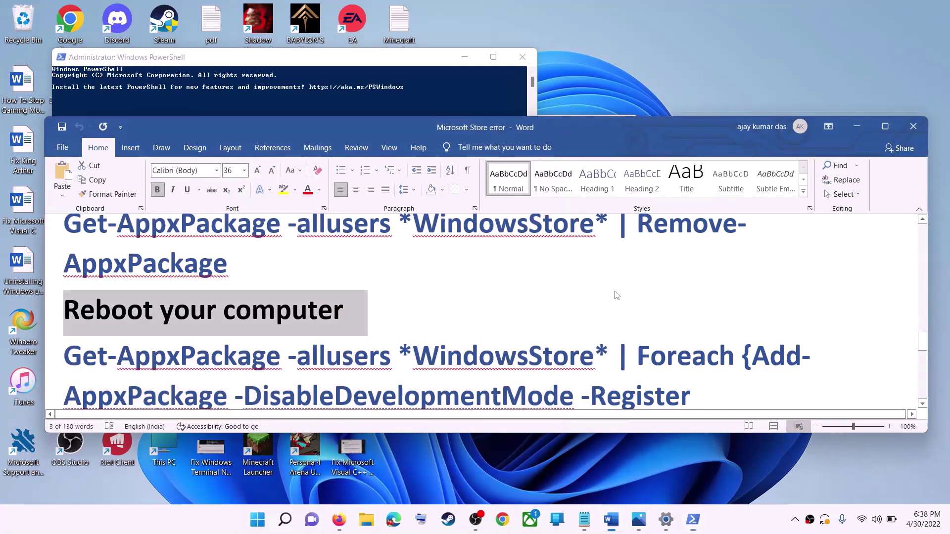
scroll(628, 354, "down", 1)
left_click_drag(601, 377, 64, 297)
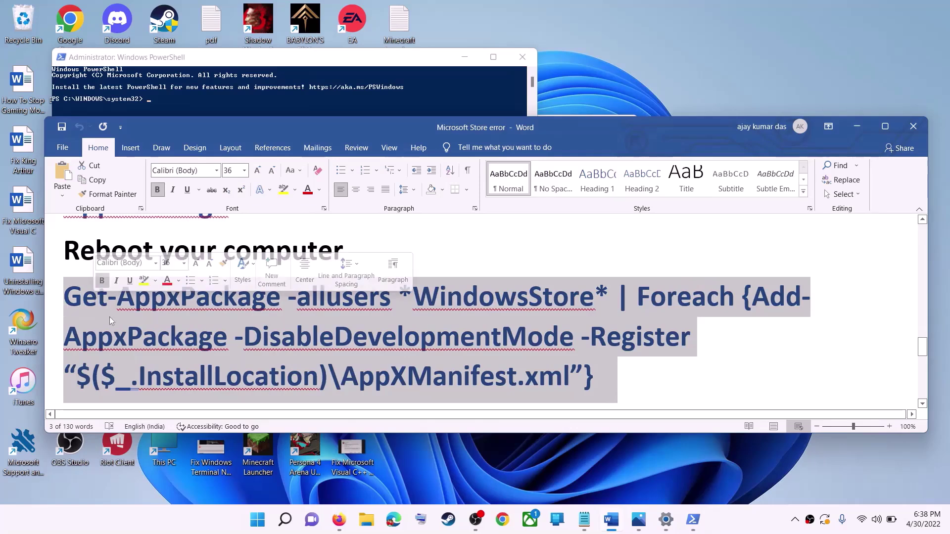
right_click(109, 318)
left_click(135, 341)
- Run the copied Add-AppxPackage command in the new administrator PowerShell window to reinstall the Store
left_click(276, 236)
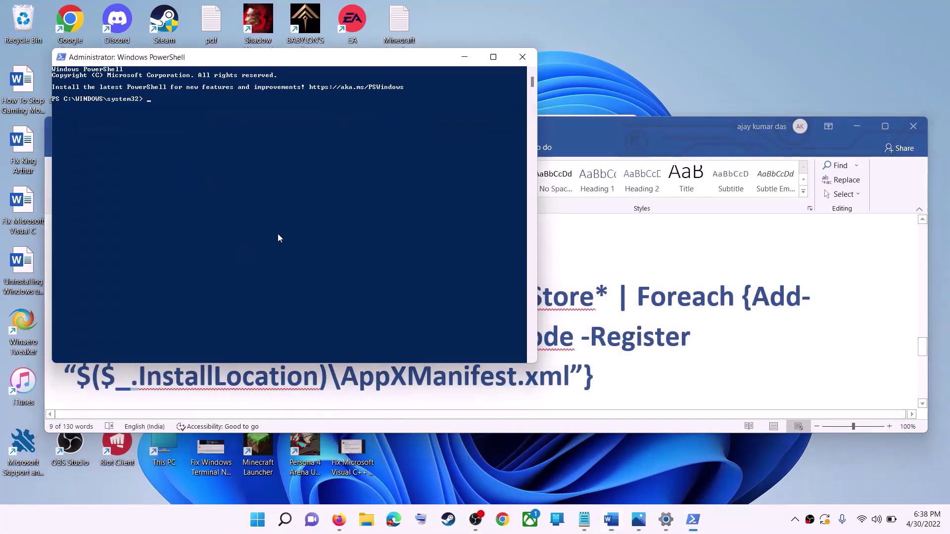
left_click(286, 201)
right_click(290, 206)
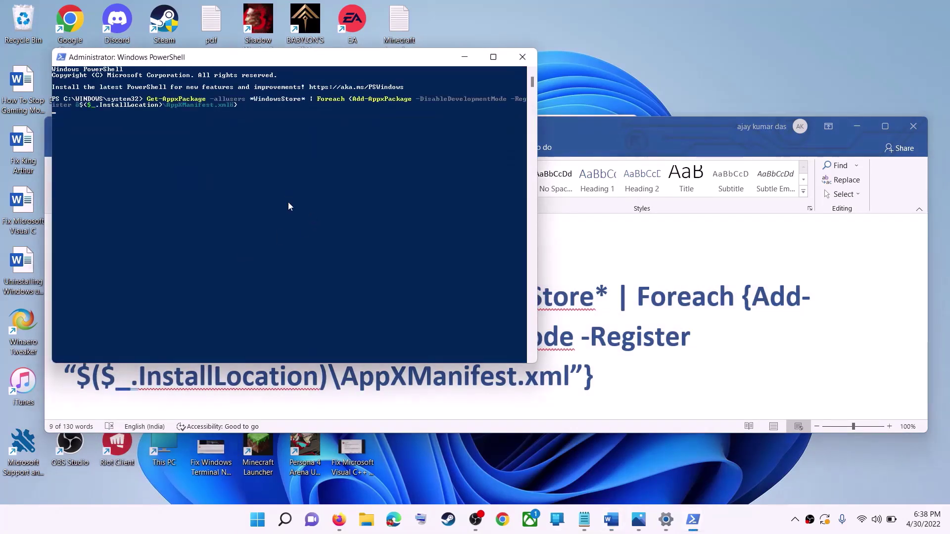
key("Return")
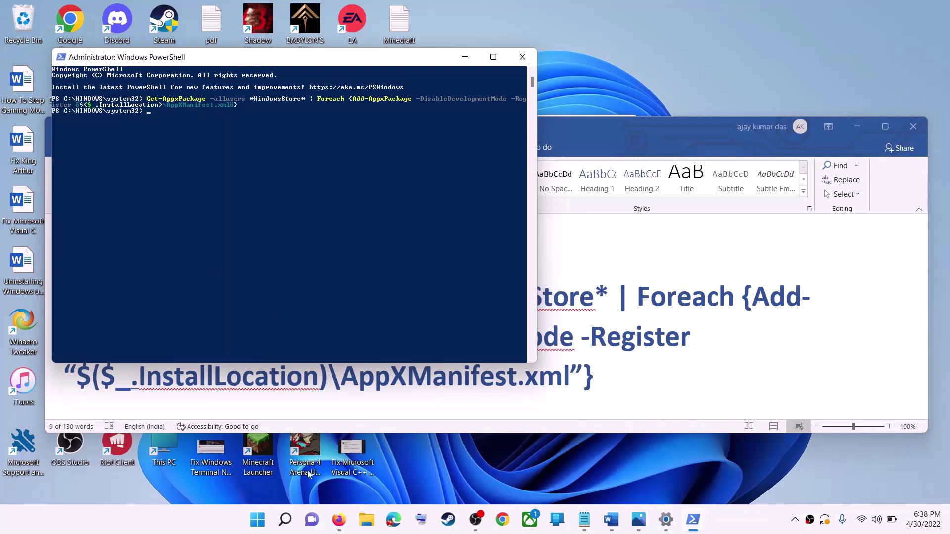
- Search Windows for "store" and launch Microsoft Store
left_click(259, 525)
type("s")
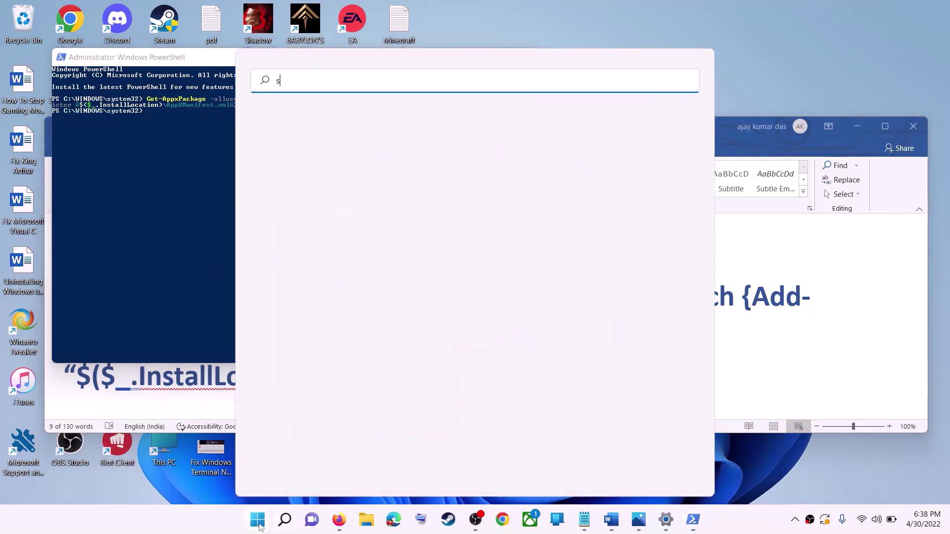
type("tore")
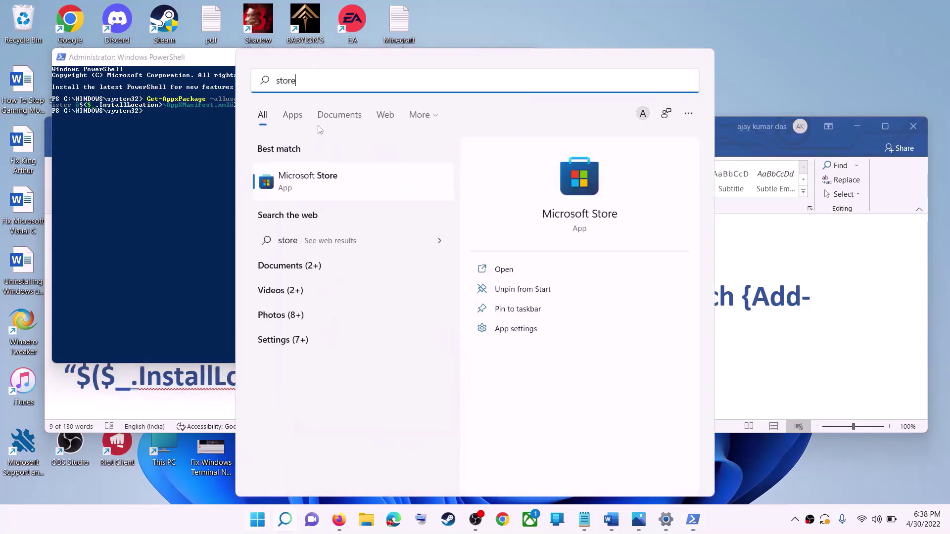
key("Return")
- Return to the Word document, read Step 10, and highlight "Try installing to C drive/Different Drive"
left_click(883, 318)
scroll(332, 331, "down", 5)
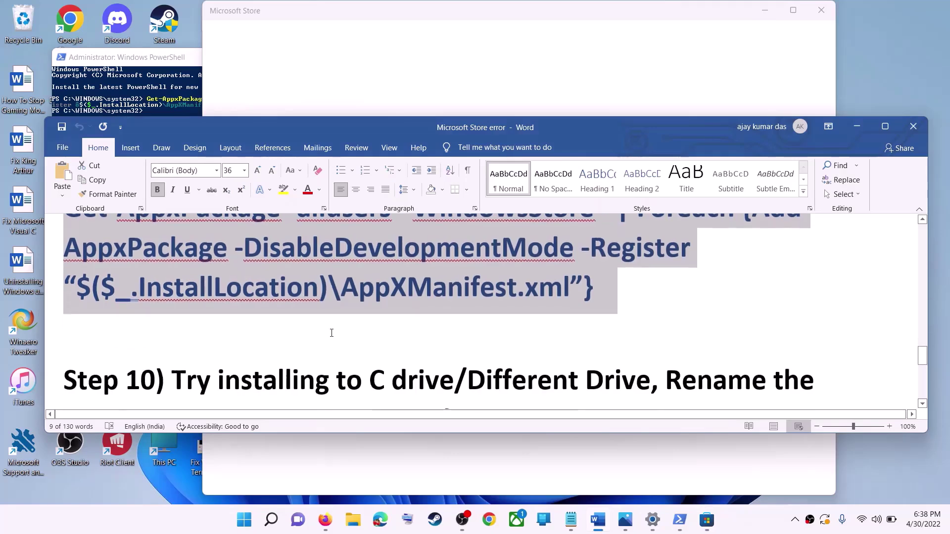
scroll(335, 332, "down", 1)
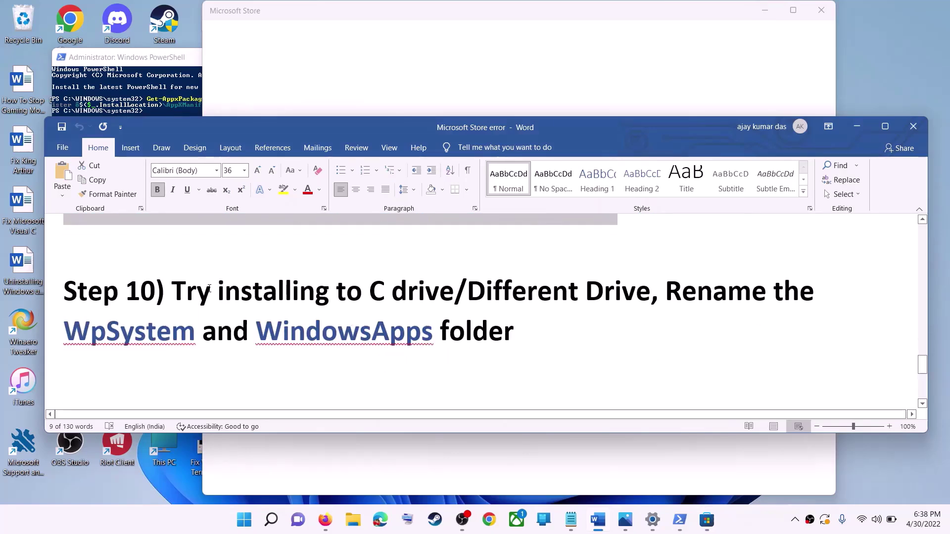
left_click_drag(197, 292, 597, 295)
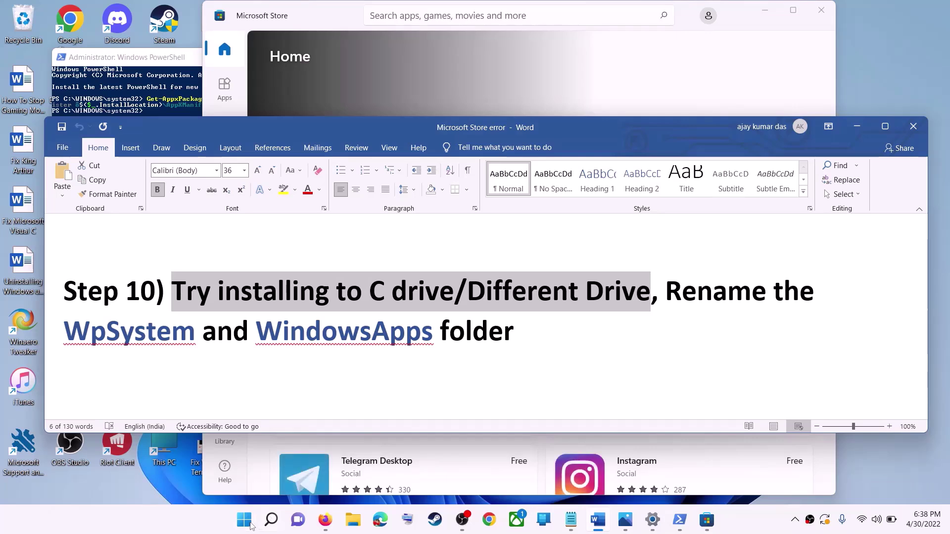
- Open the Storage settings for where new content is saved and view the drive choices for new apps
left_click(251, 519)
left_click(435, 217)
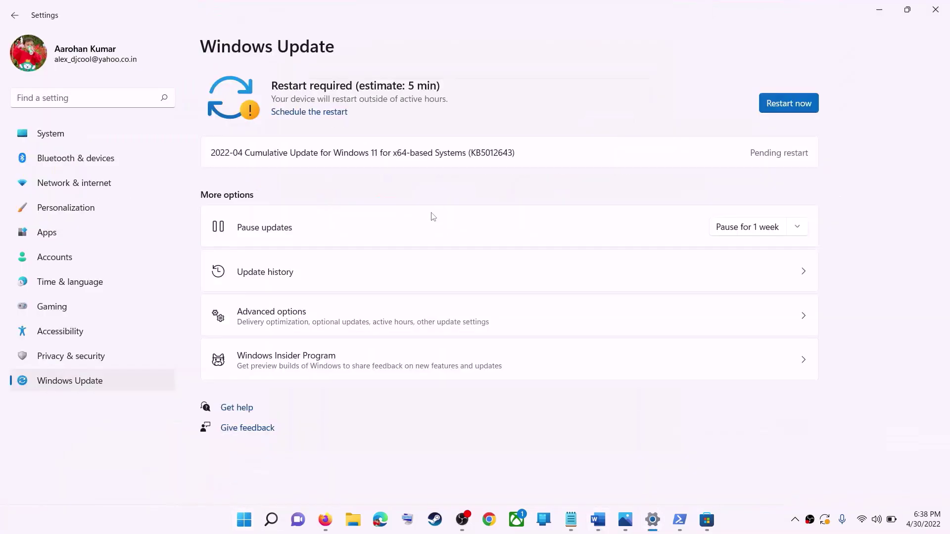
left_click(63, 135)
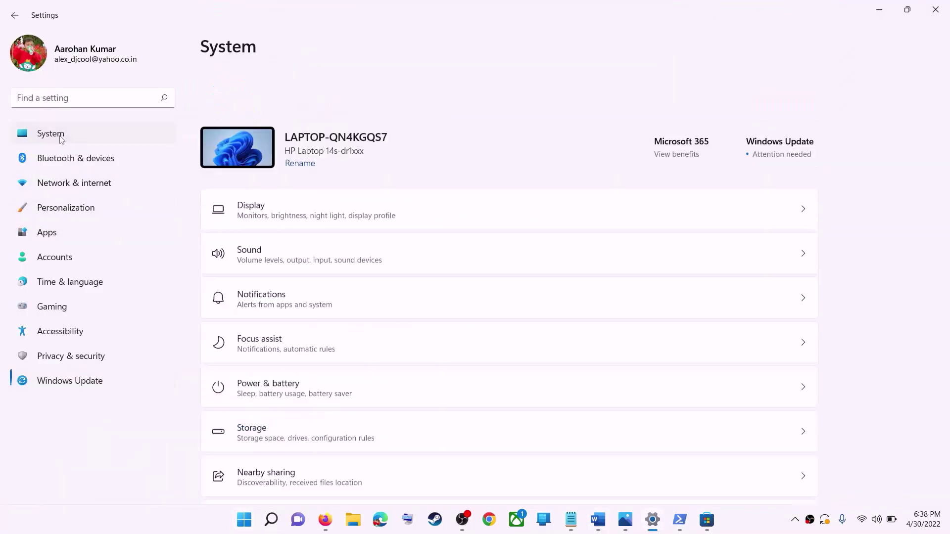
scroll(294, 292, "down", 3)
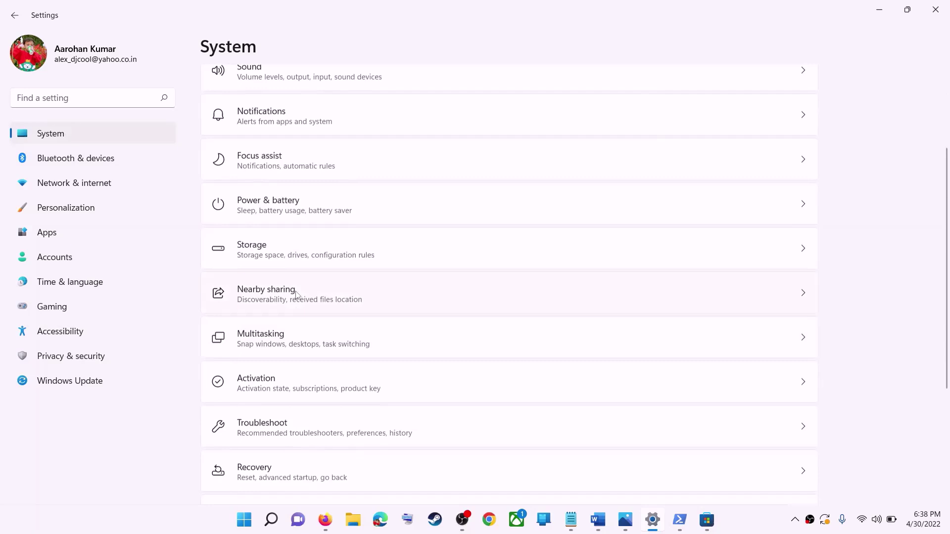
left_click(272, 256)
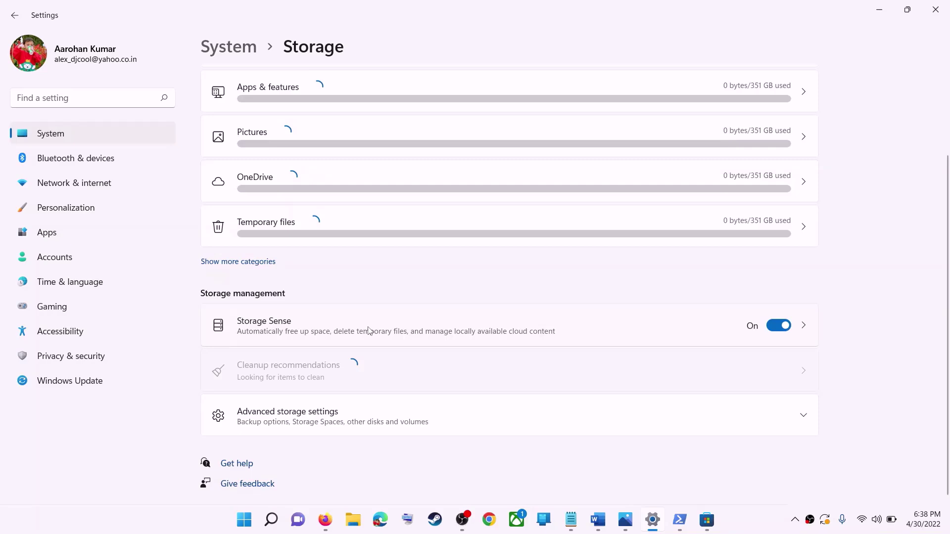
left_click(282, 173)
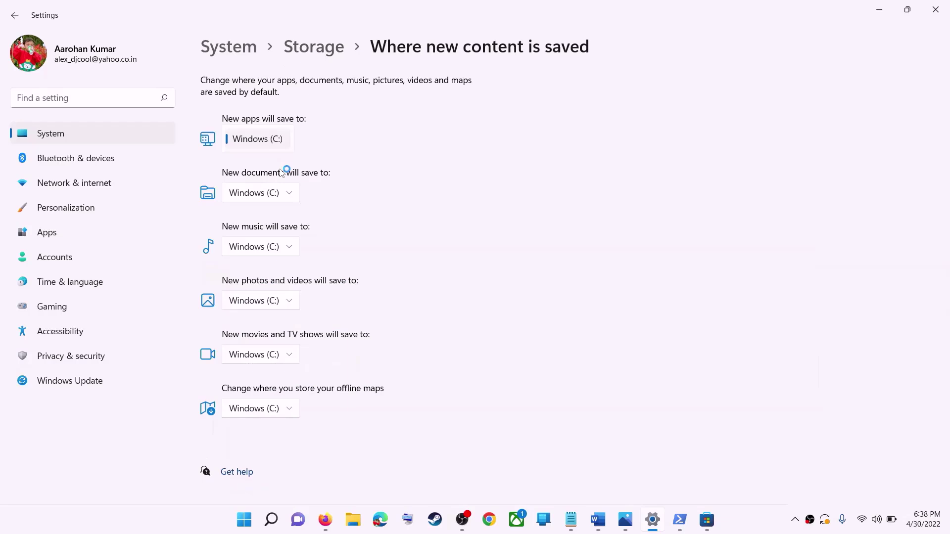
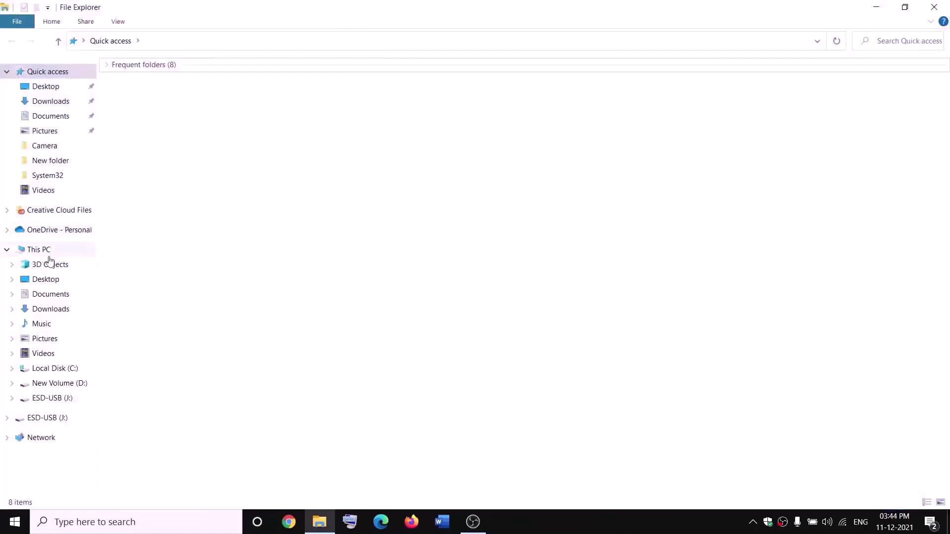
- Open New Volume (D:) in File Explorer, locate the WpSystem folder, and view its Rename option
double_click(355, 184)
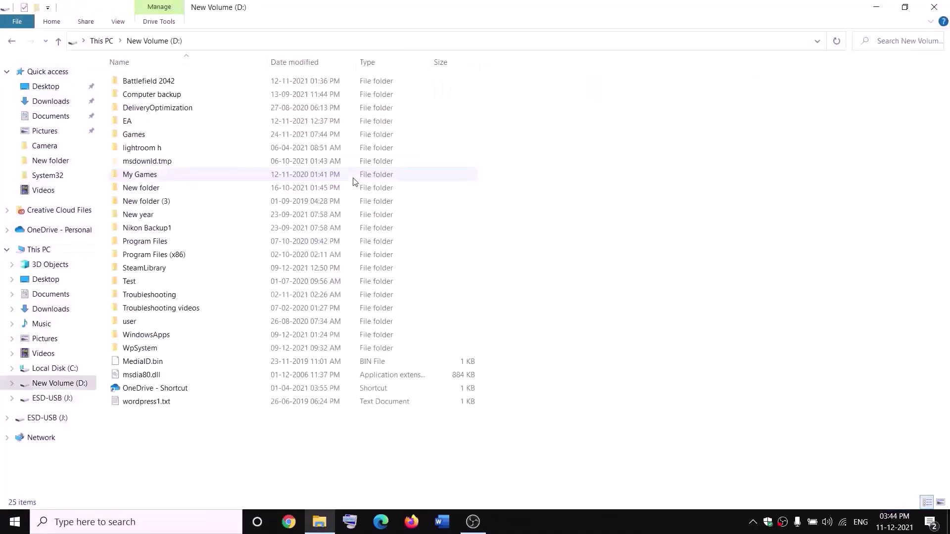
left_click(143, 346)
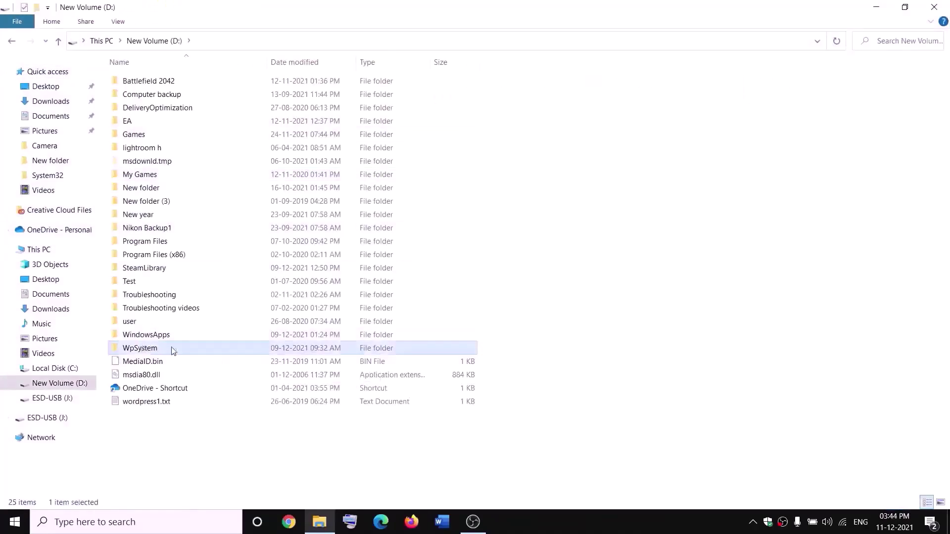
right_click(159, 351)
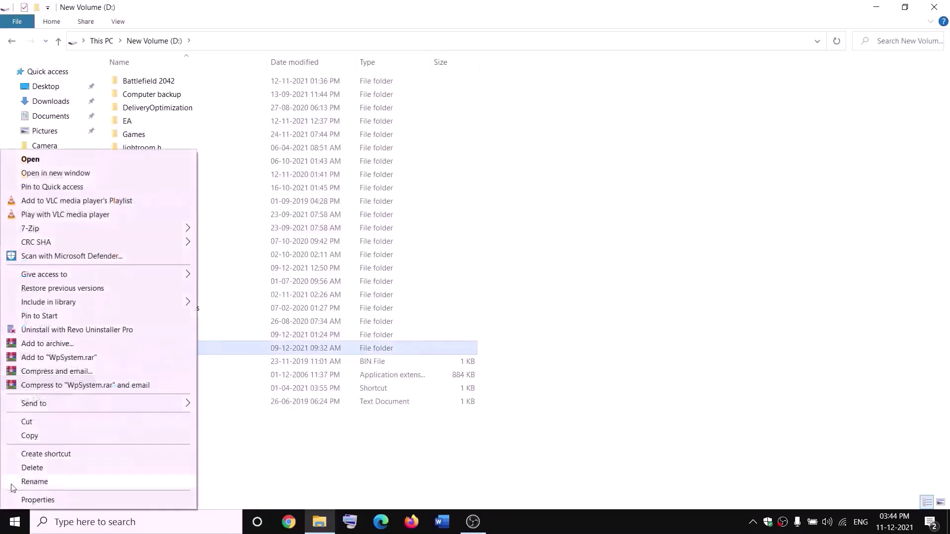
left_click(300, 453)
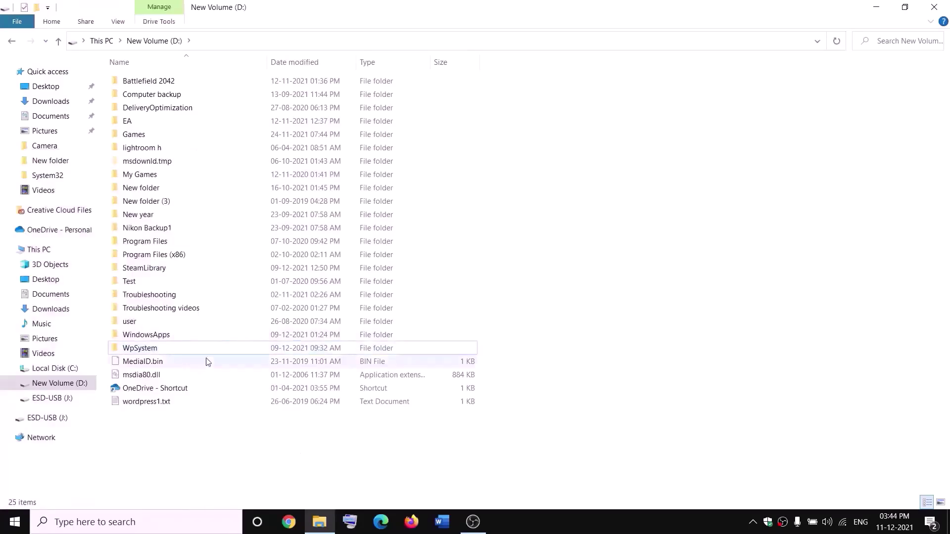
- Open the advanced security settings of the WpSystem folder on New Volume (D:)
mouse_move(156, 351)
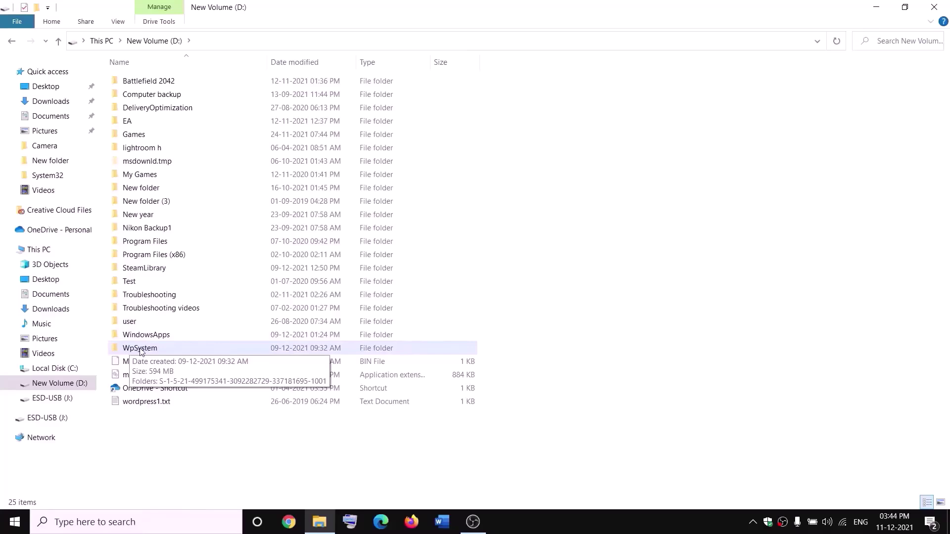
right_click(135, 348)
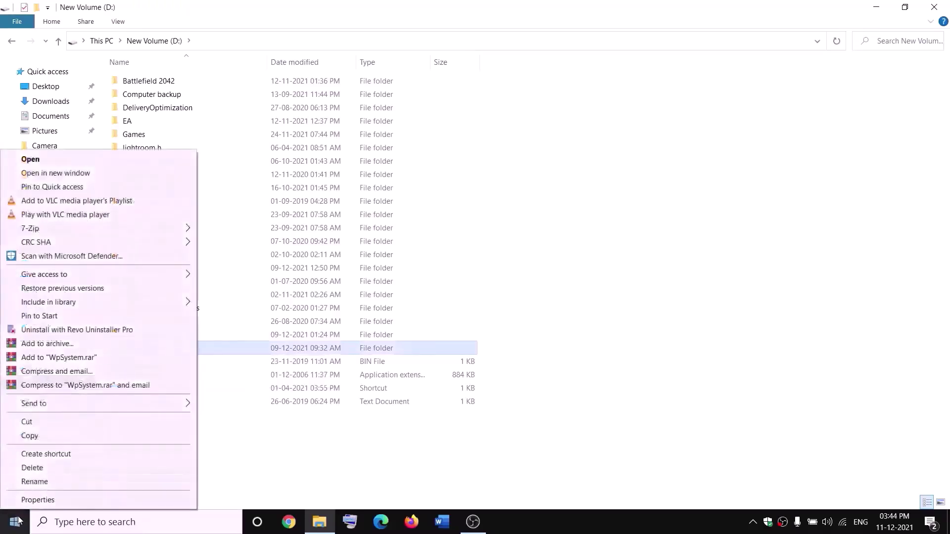
left_click(39, 500)
left_click_drag(228, 227, 384, 143)
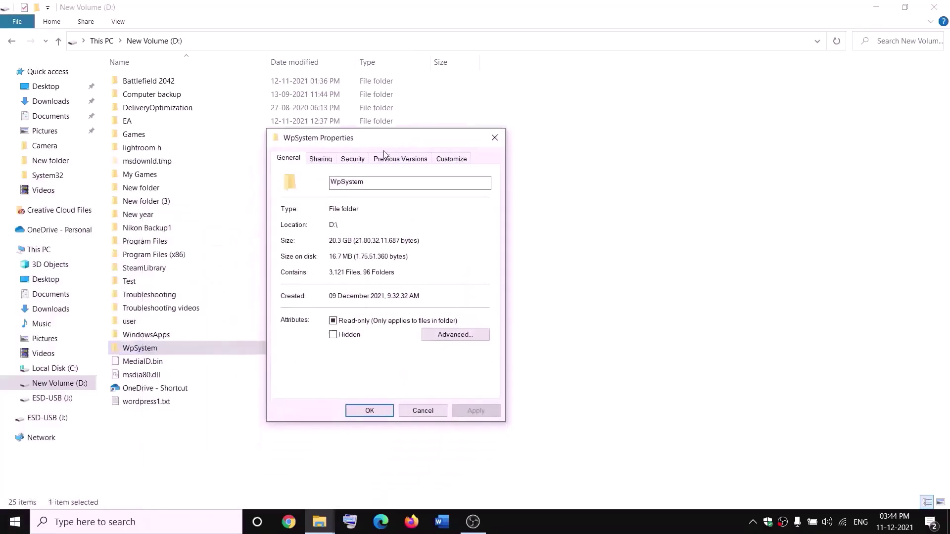
left_click(353, 160)
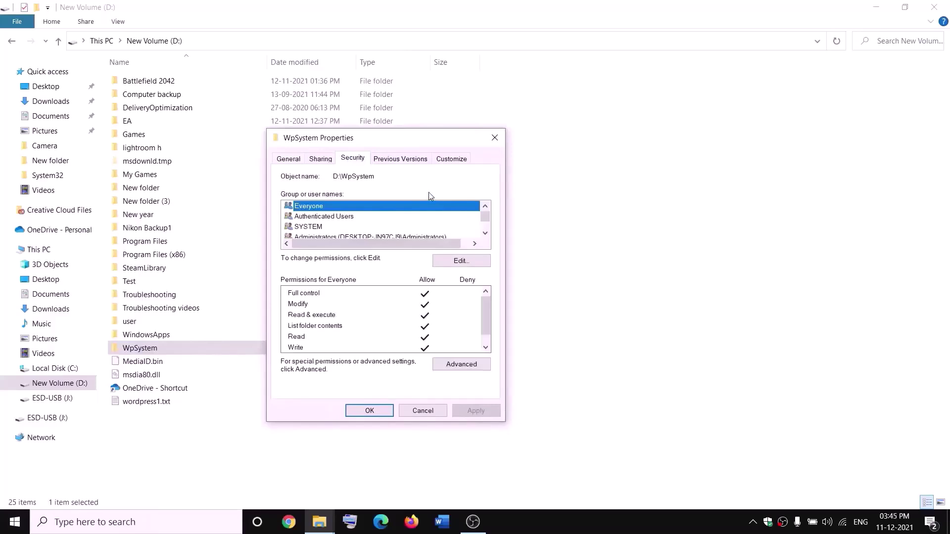
left_click(468, 364)
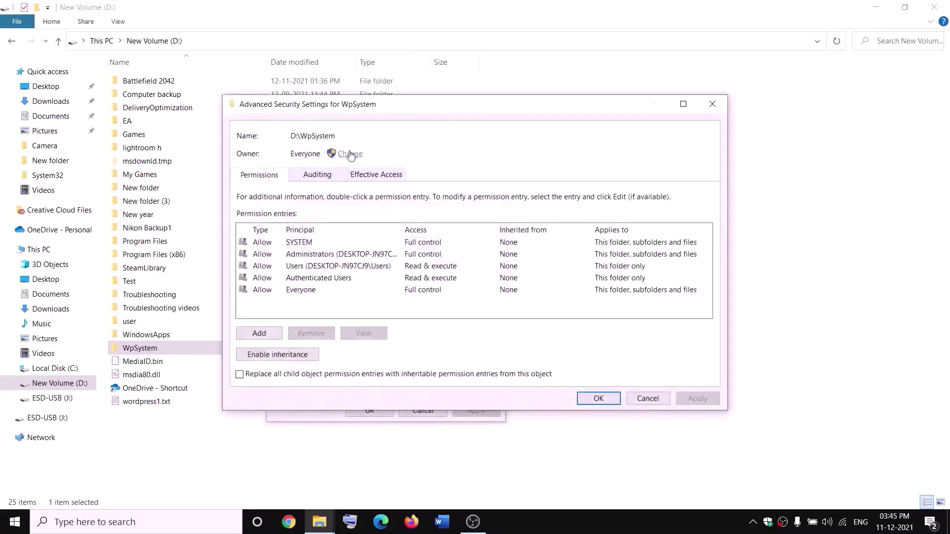
- Set the WpSystem folder's owner to Everyone, apply the ownership change, and close the folder's properties
left_click(350, 155)
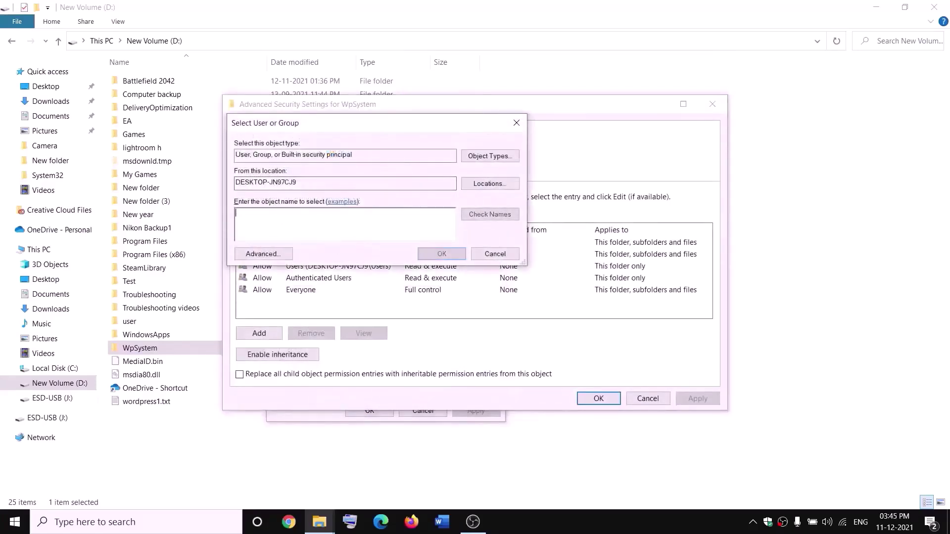
type("everyone")
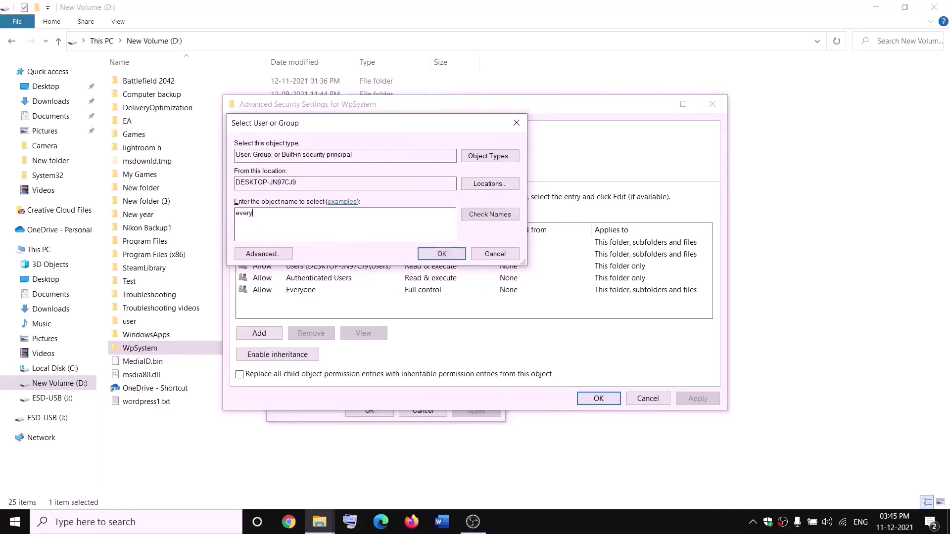
double_click(285, 213)
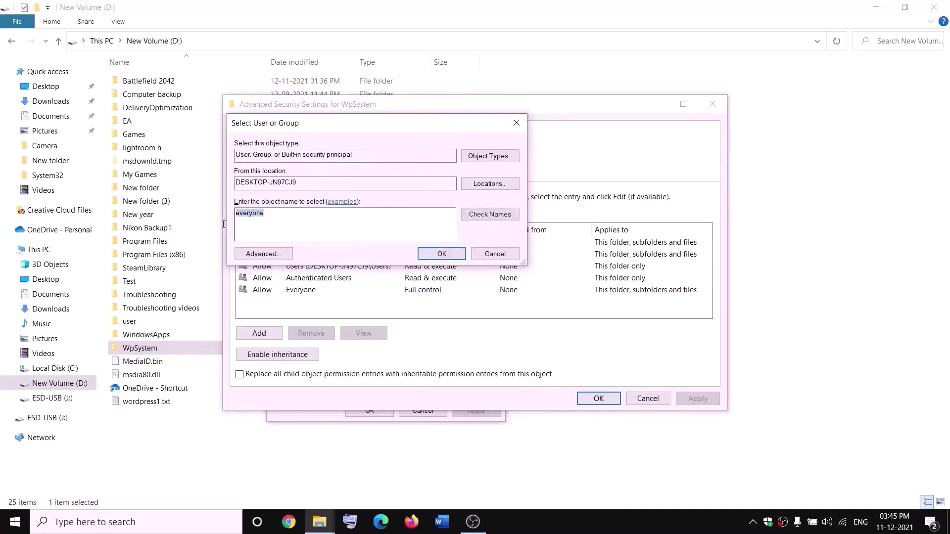
left_click(497, 218)
left_click(444, 254)
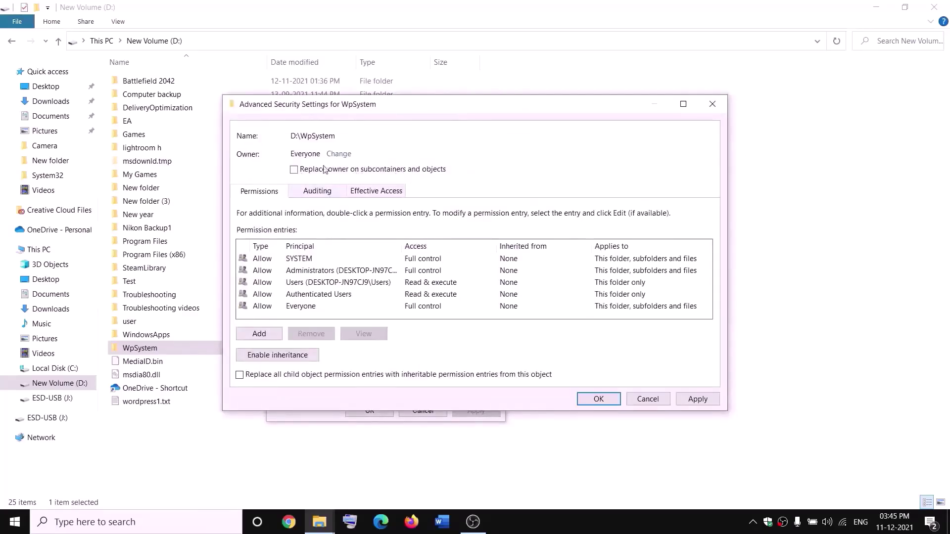
left_click(698, 401)
left_click(598, 399)
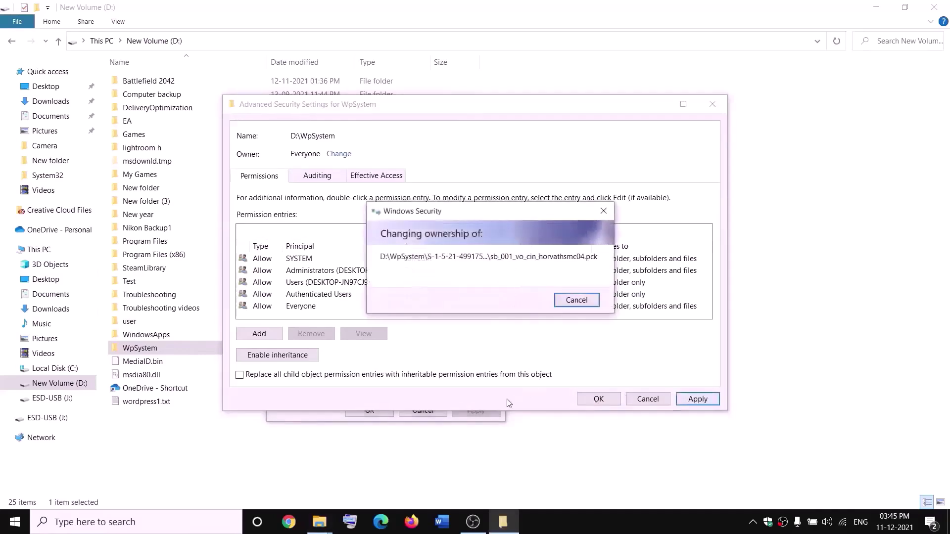
left_click(575, 312)
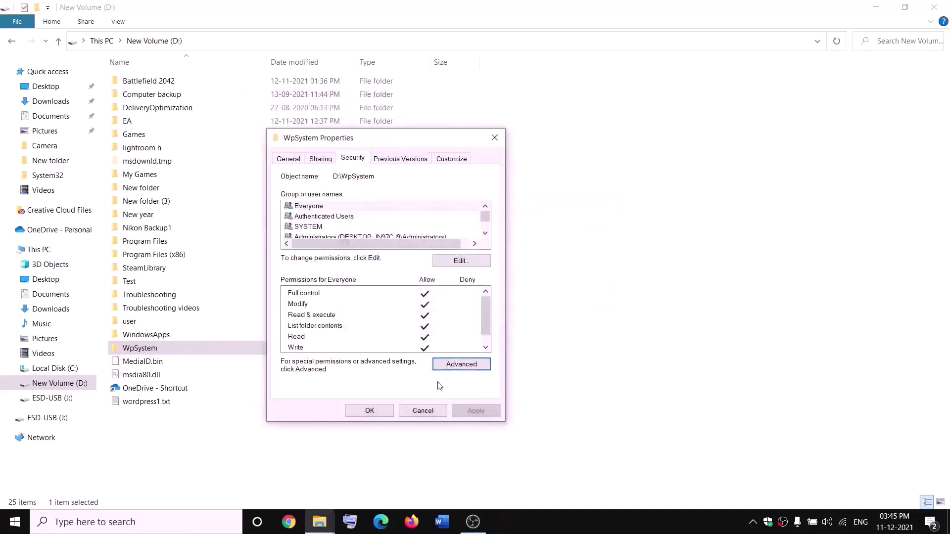
left_click(371, 411)
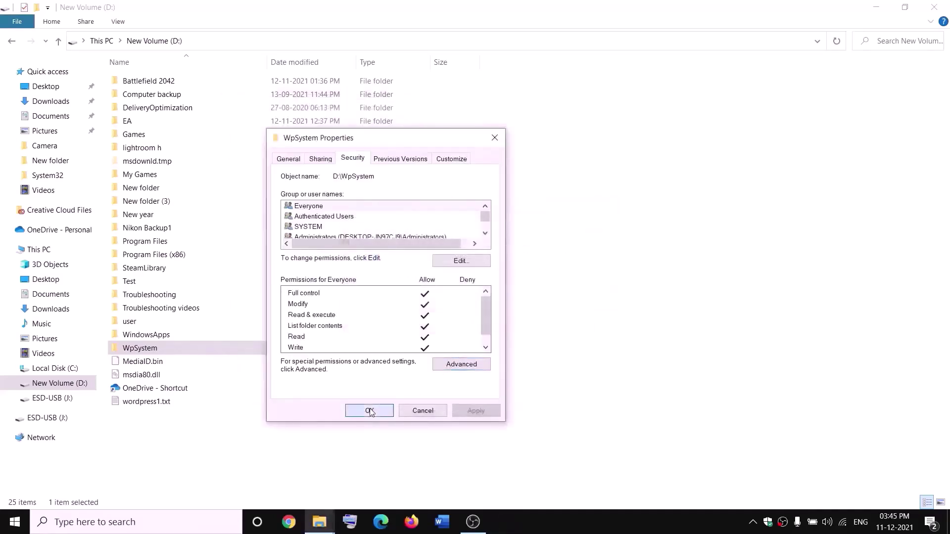
- Reopen the WpSystem folder's properties and return to its advanced security settings
right_click(143, 352)
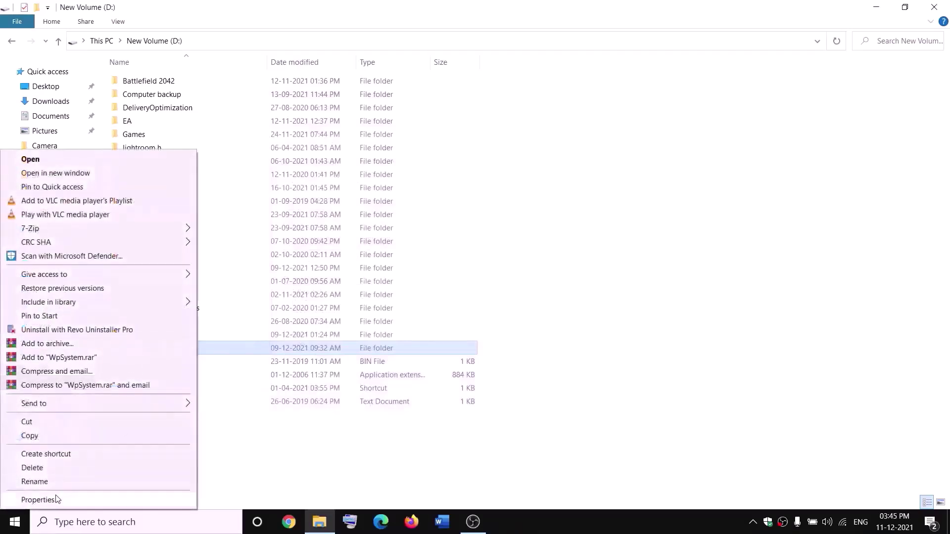
left_click(37, 500)
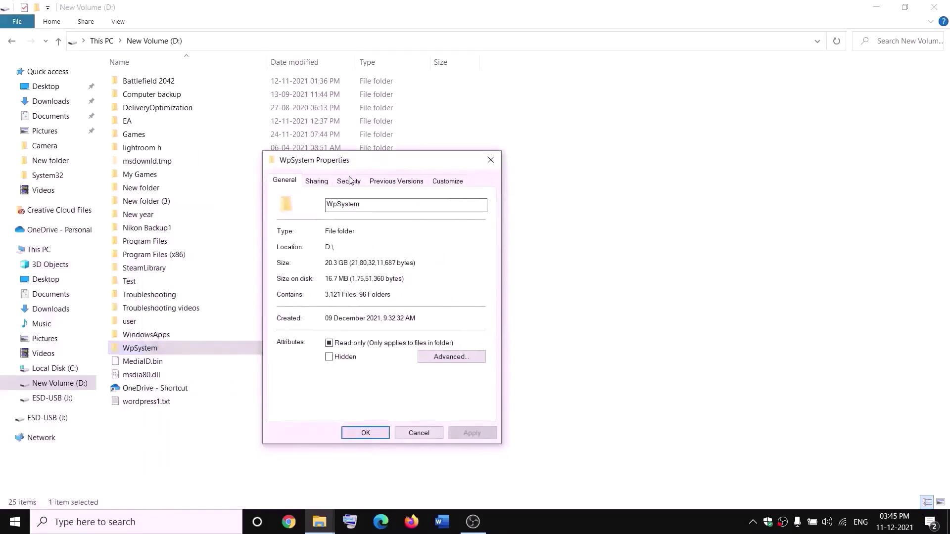
left_click(349, 181)
left_click(460, 386)
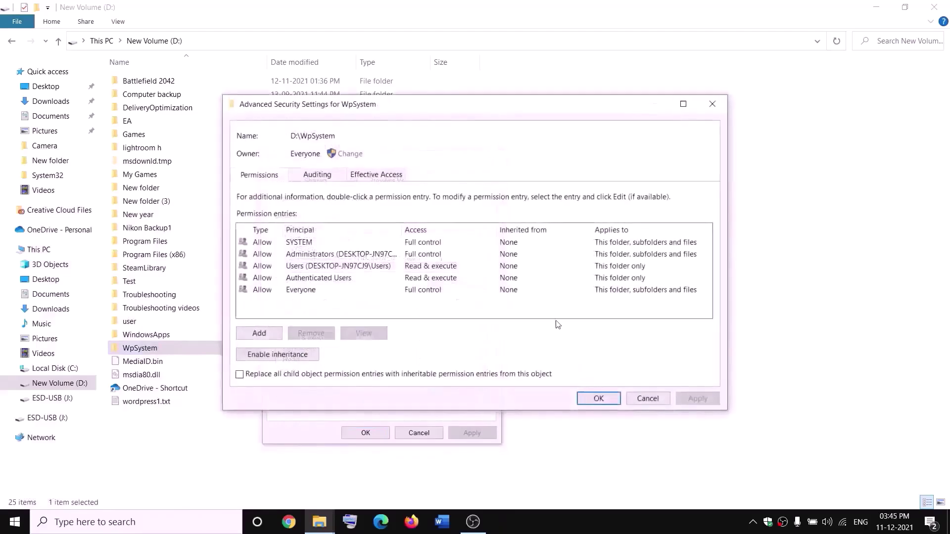
- Add an Allow permission entry giving Everyone Full control of WpSystem, apply it, and close the folder's properties
left_click(260, 335)
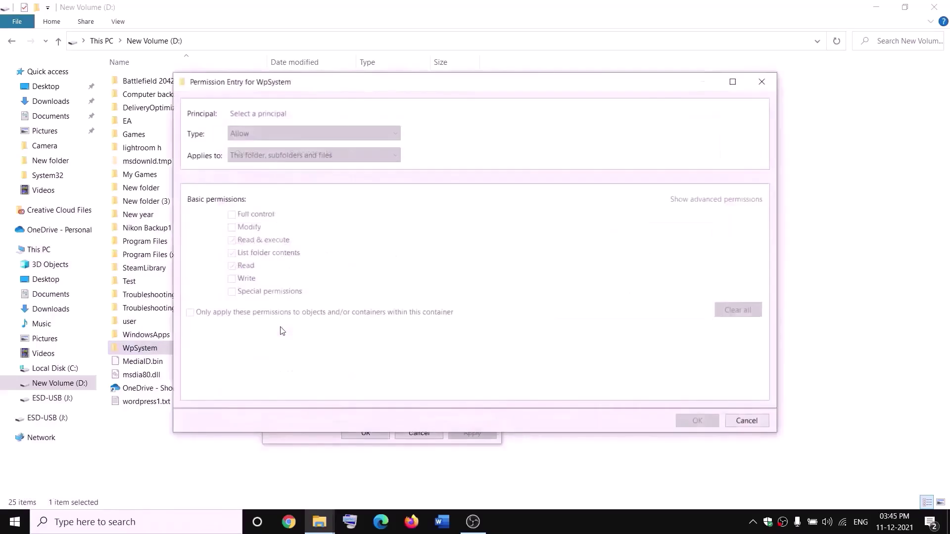
left_click(259, 115)
type("e")
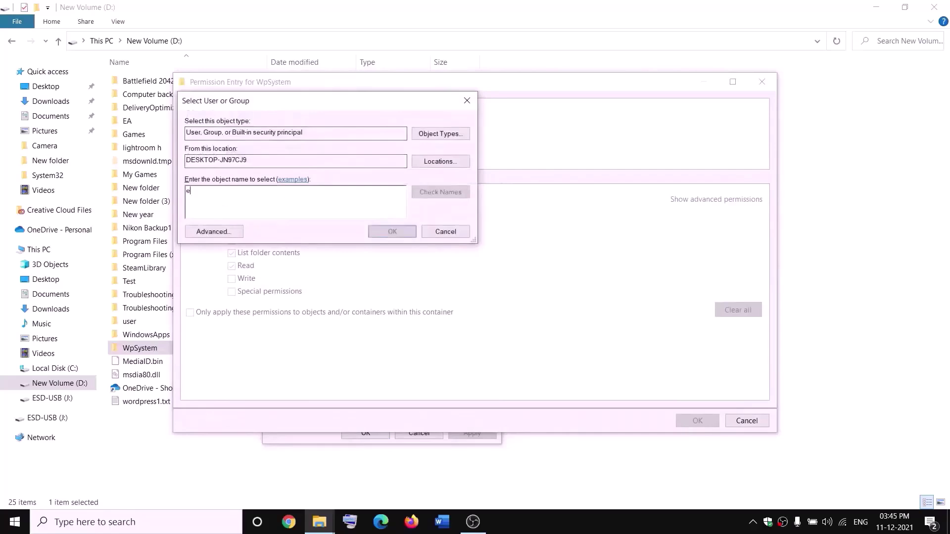
type("veryone")
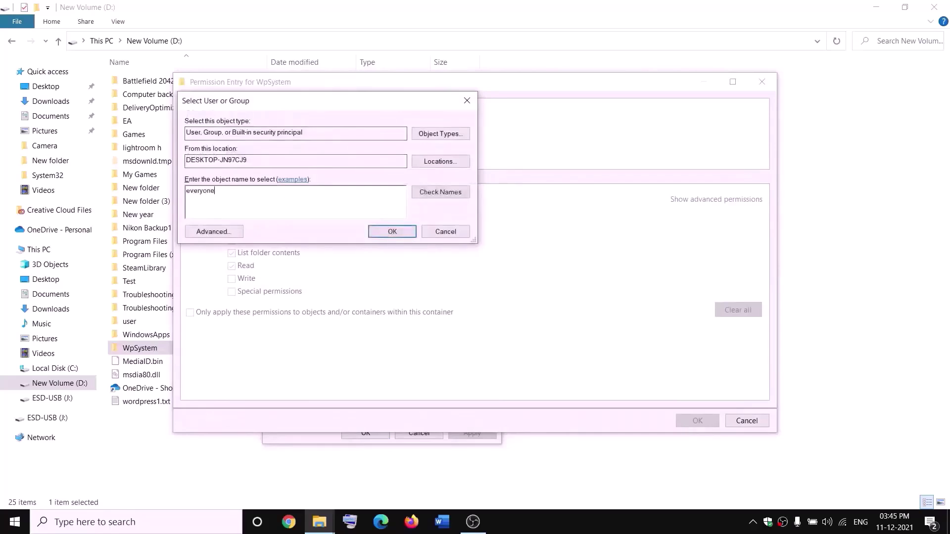
left_click(427, 194)
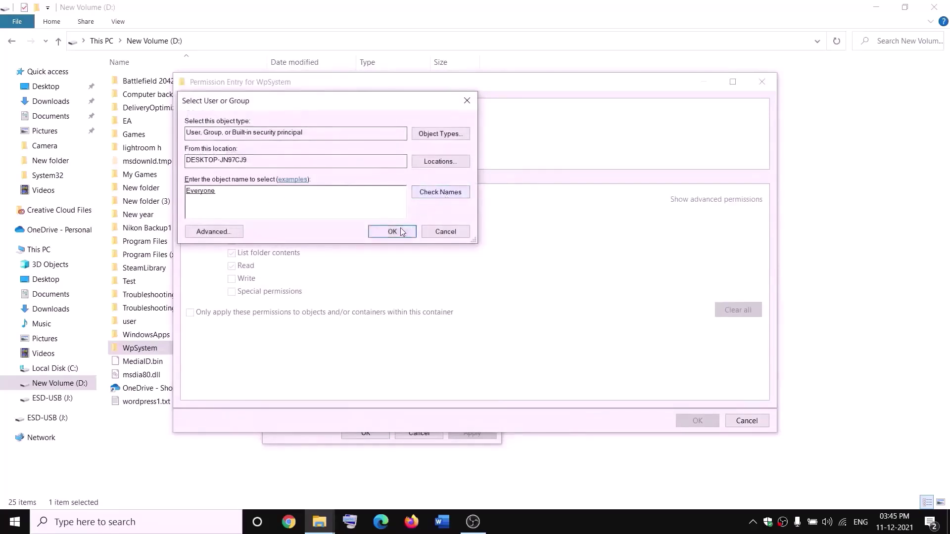
left_click(395, 232)
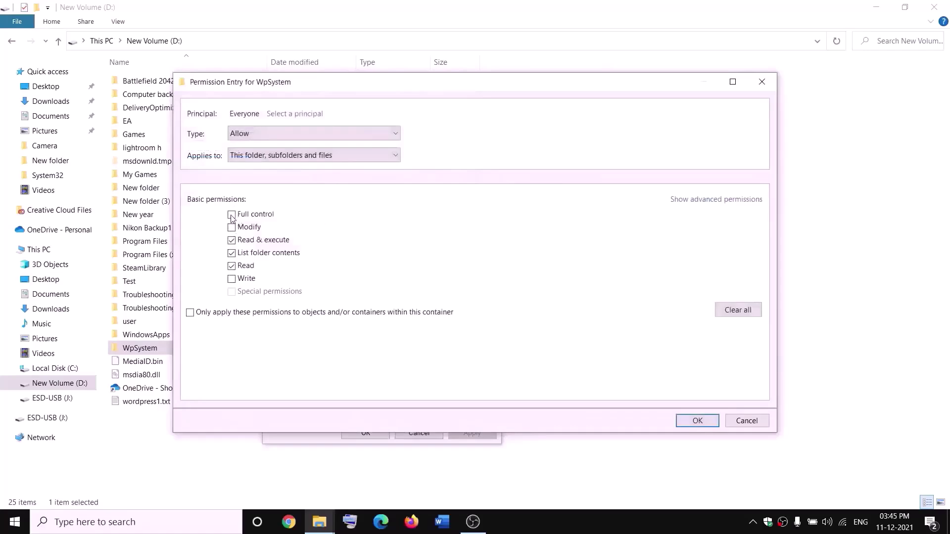
left_click(697, 421)
left_click(696, 400)
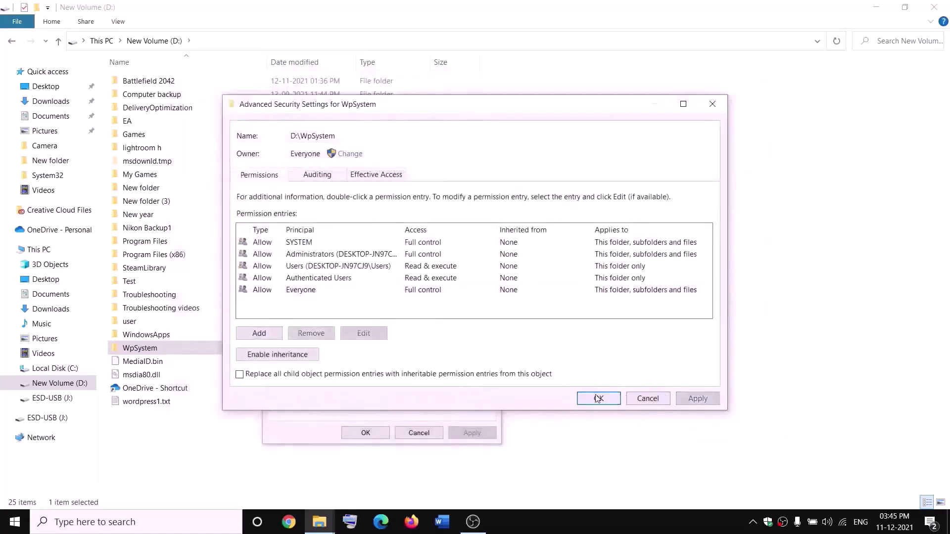
left_click(598, 399)
left_click(376, 432)
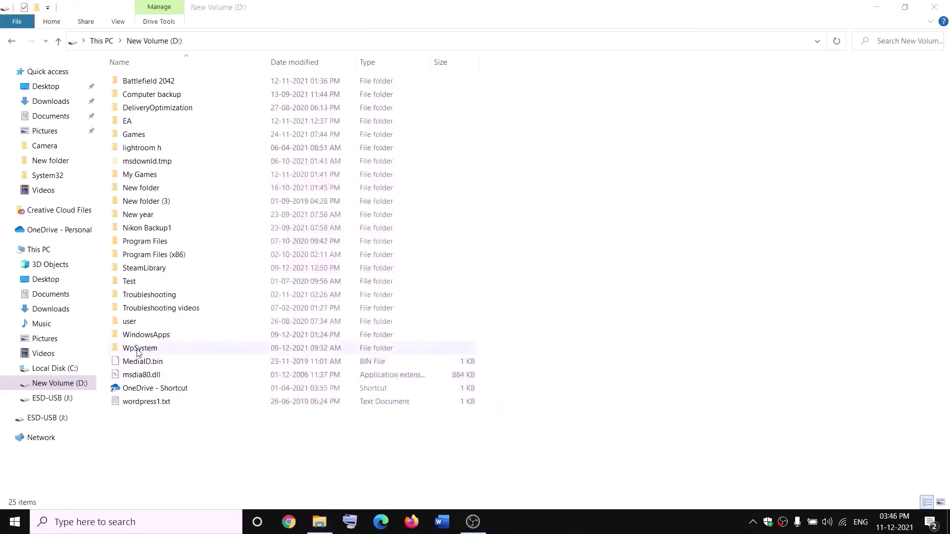
- Rename the WpSystem folder as WpSystem.old
right_click(138, 350)
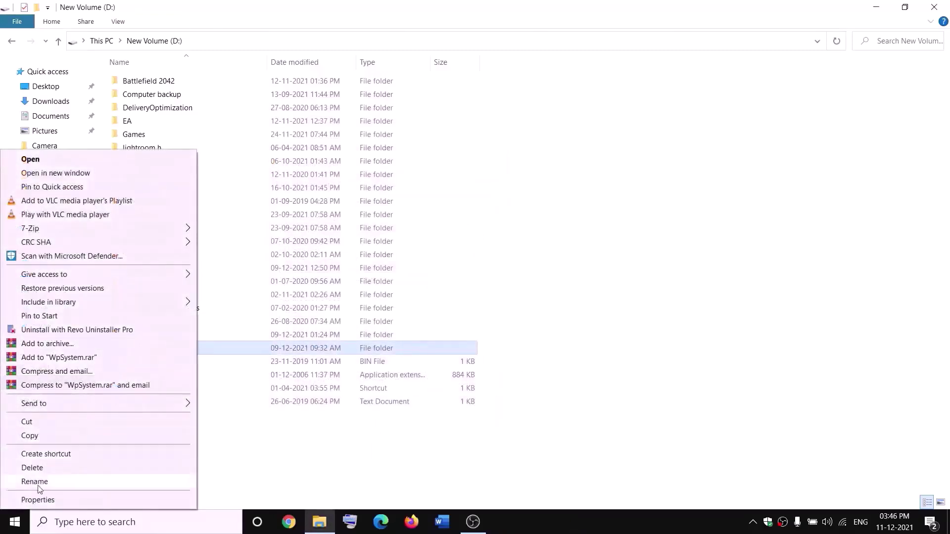
left_click(35, 482)
key("End")
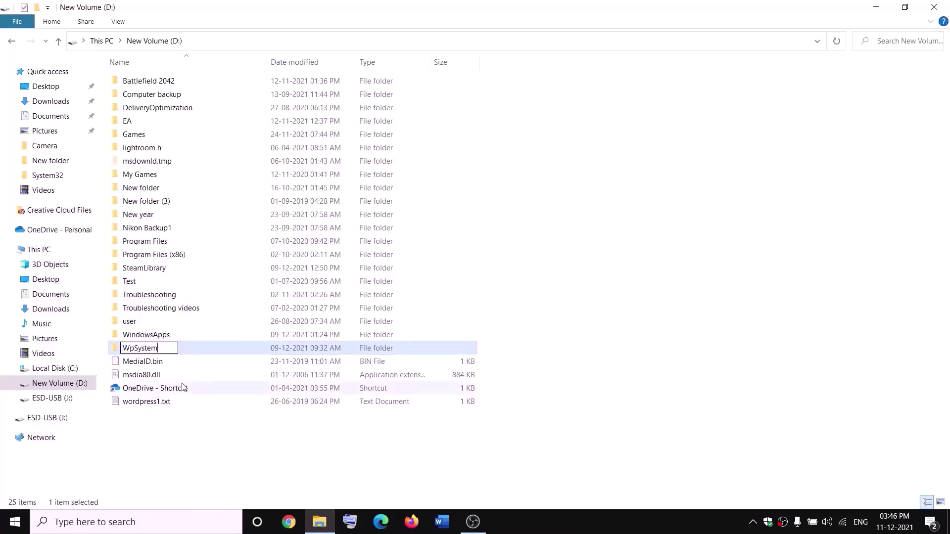
type(".old")
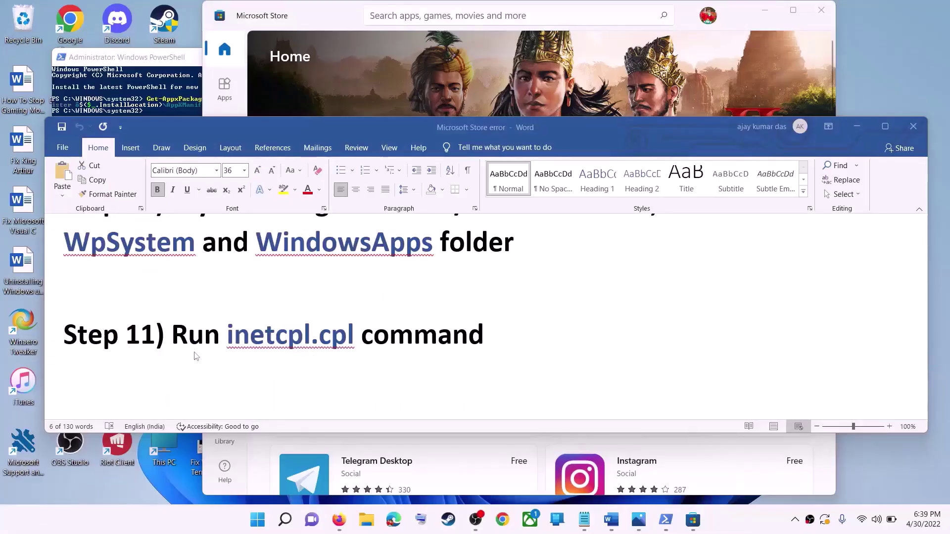
- Highlight "Run inetcpl.cpl command" under Step 11 in the Word document, then search Windows for inetcpl.cpl and open it
left_click_drag(192, 340, 435, 338)
left_click(257, 519)
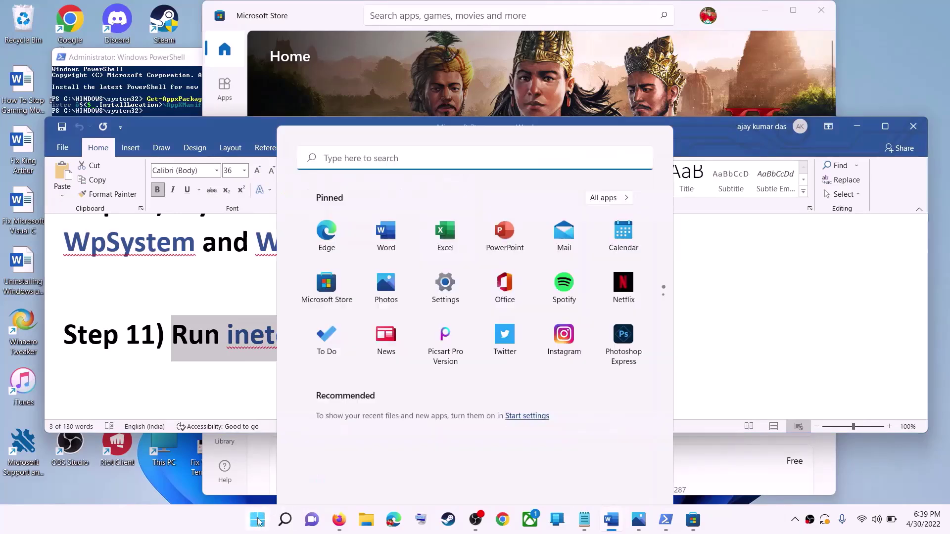
type("inetc")
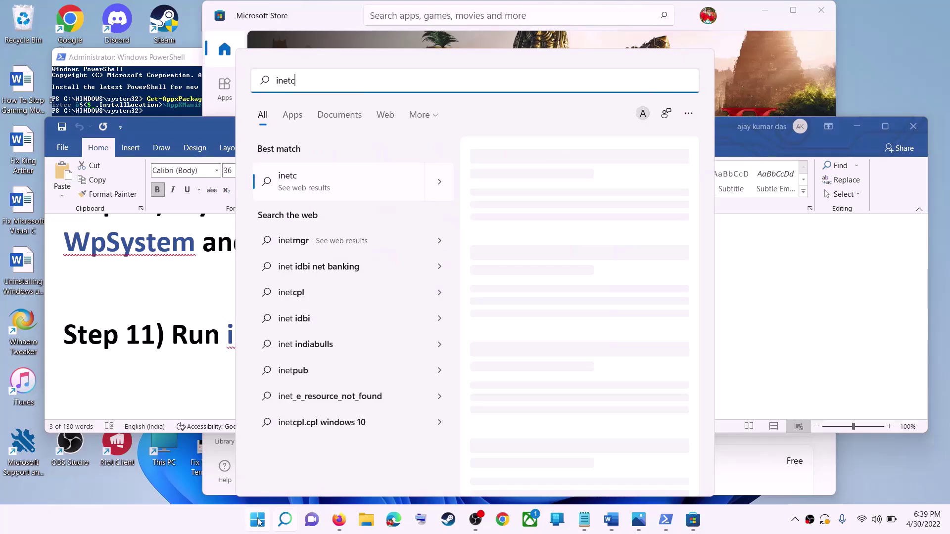
type("pl.cpl")
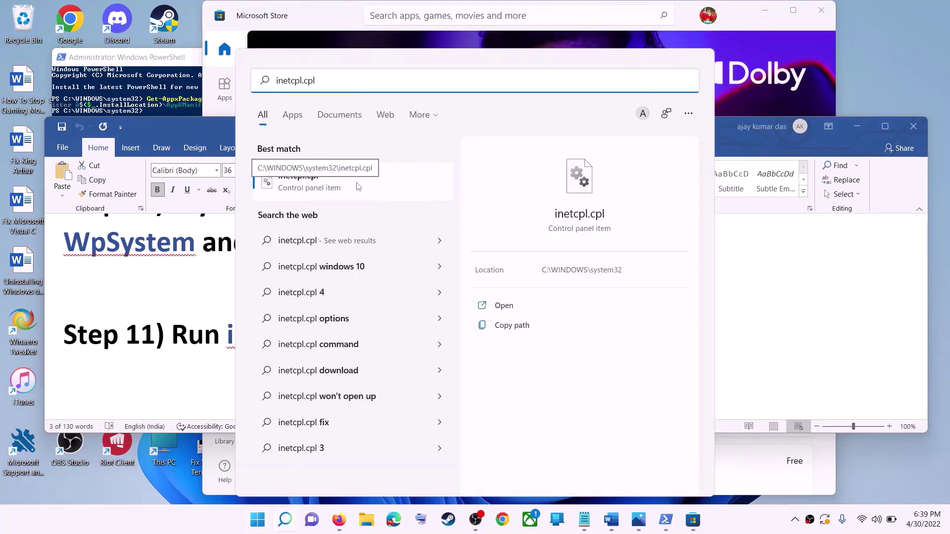
left_click(359, 186)
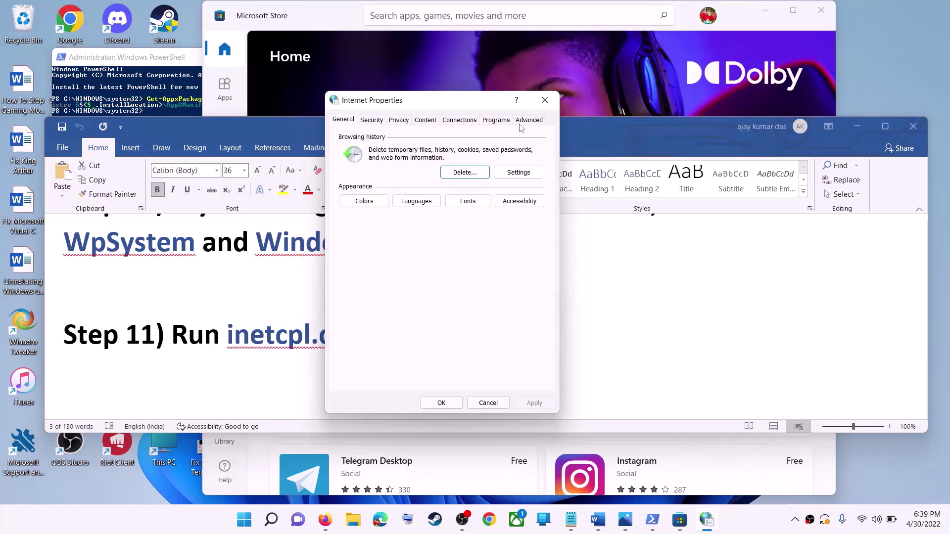
- Check the TLS 1.0, 1.1, 1.2 and 1.3 options in the advanced Internet Properties and accept the dialog
left_click(527, 120)
scroll(505, 209, "down", 15)
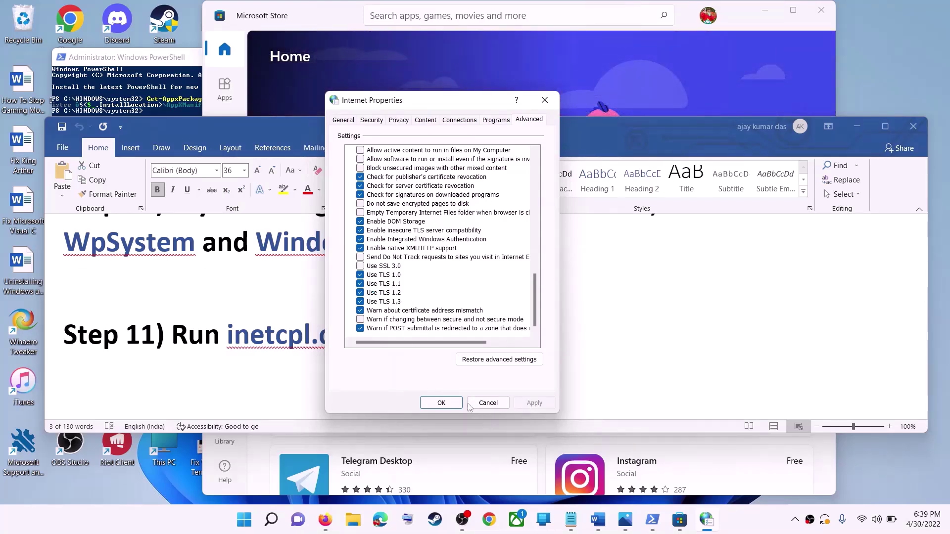
left_click(448, 403)
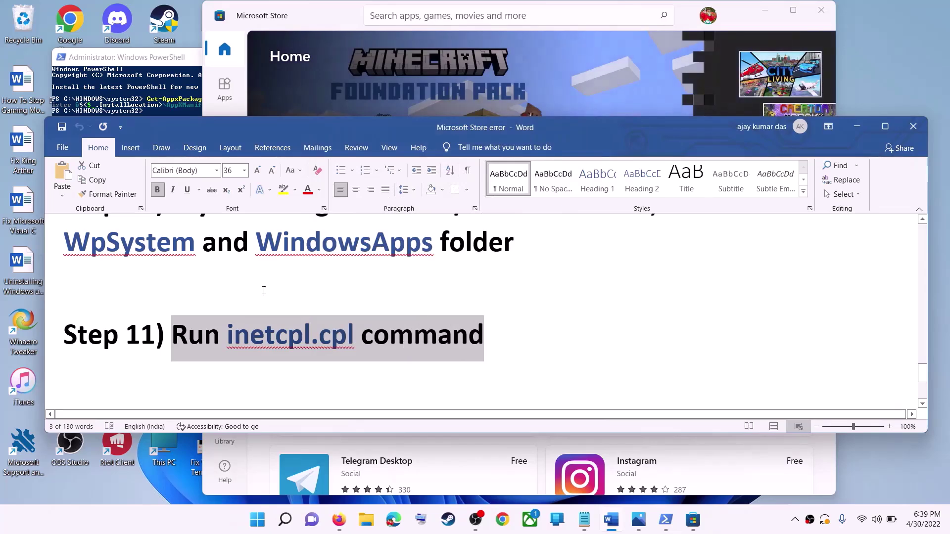
- Read Step 12 of the Word document on updating Windows with the media creation tool, including the Windows 10 and Windows 11 download links
left_click(325, 311)
scroll(327, 310, "down", 3)
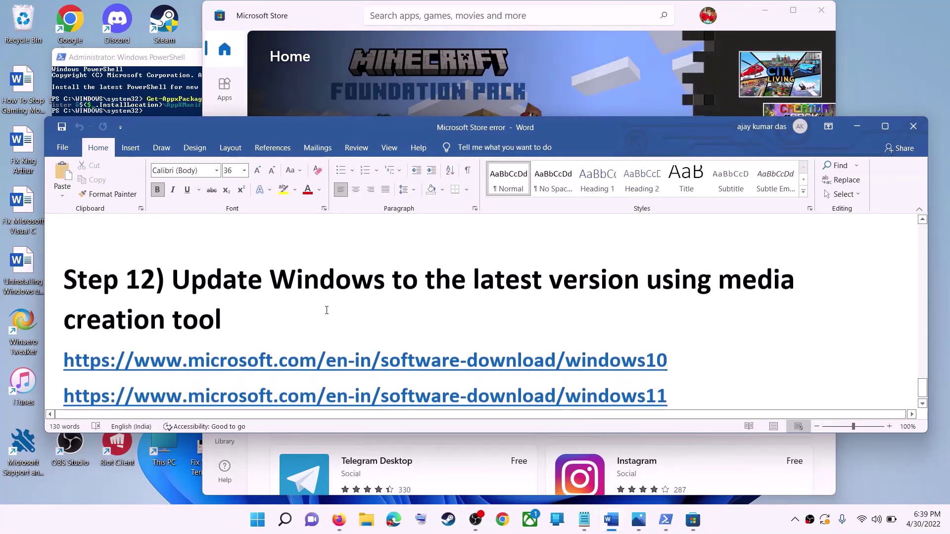
left_click_drag(172, 280, 224, 320)
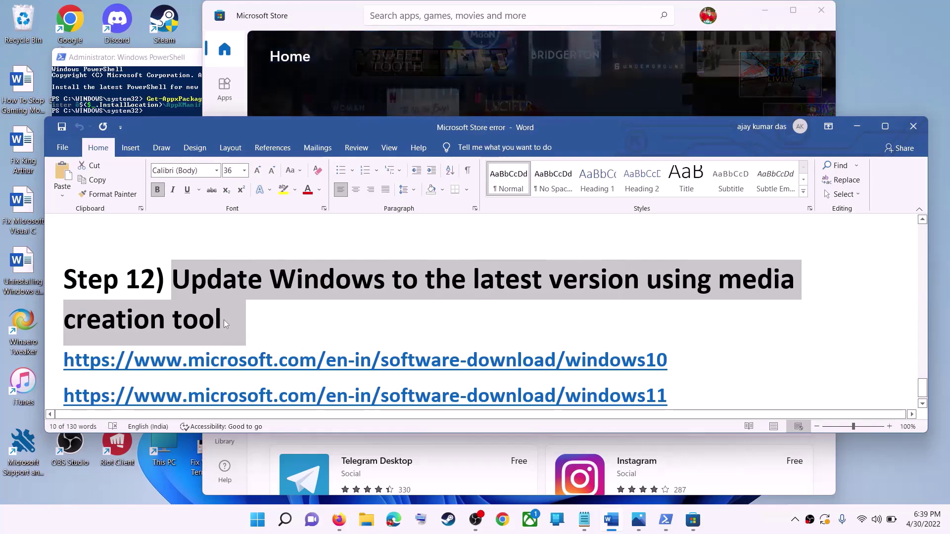
left_click(225, 319)
scroll(278, 321, "down", 1)
left_click(683, 343)
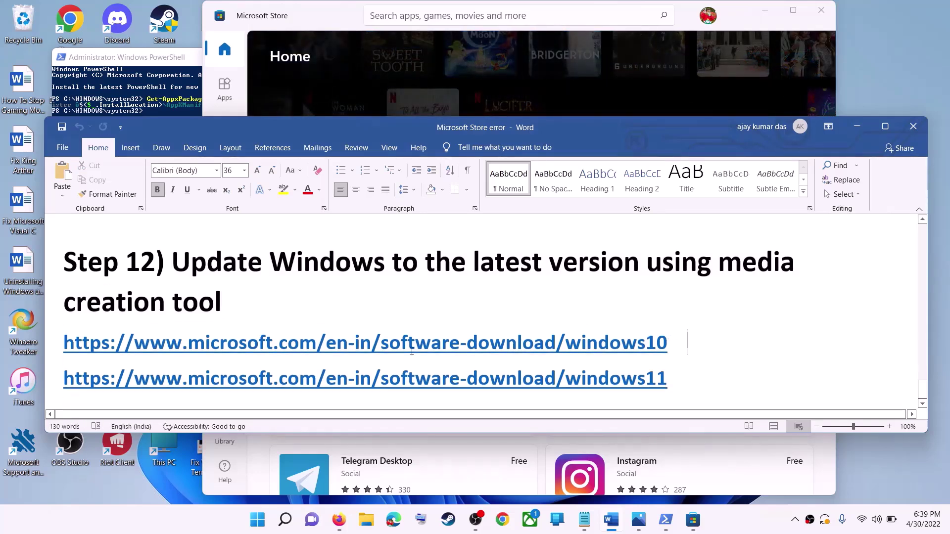
triple_click(412, 349)
triple_click(689, 378)
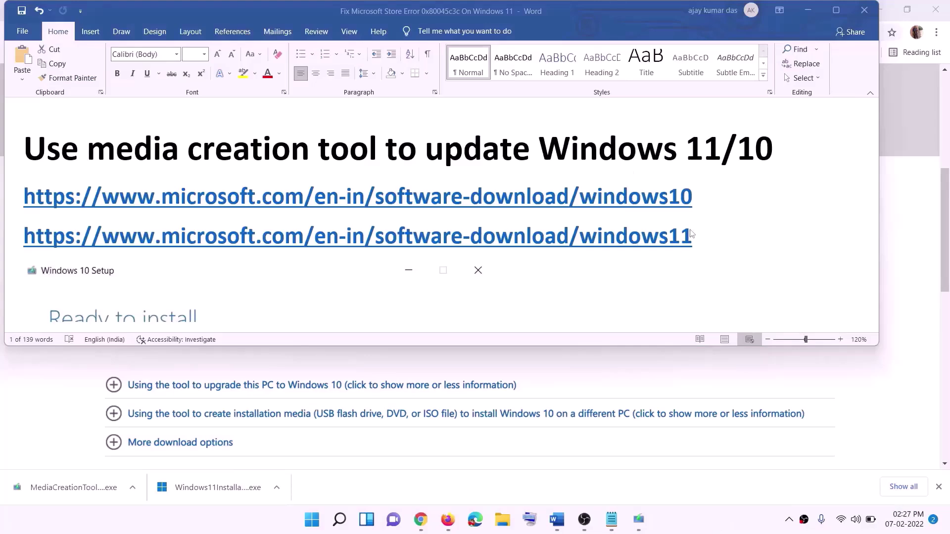
- Highlight the Windows 10 and Windows 11 software download links in the Word document
triple_click(691, 233)
triple_click(706, 194)
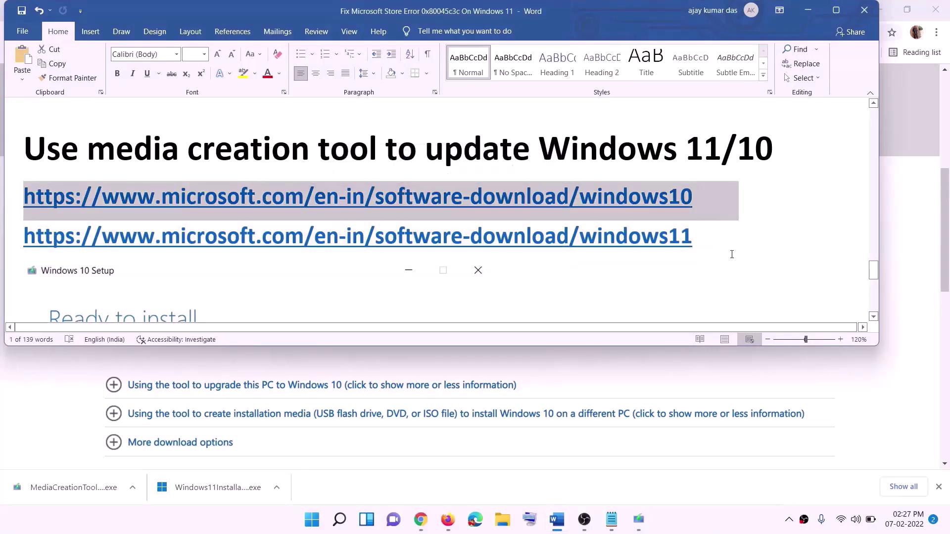
triple_click(706, 237)
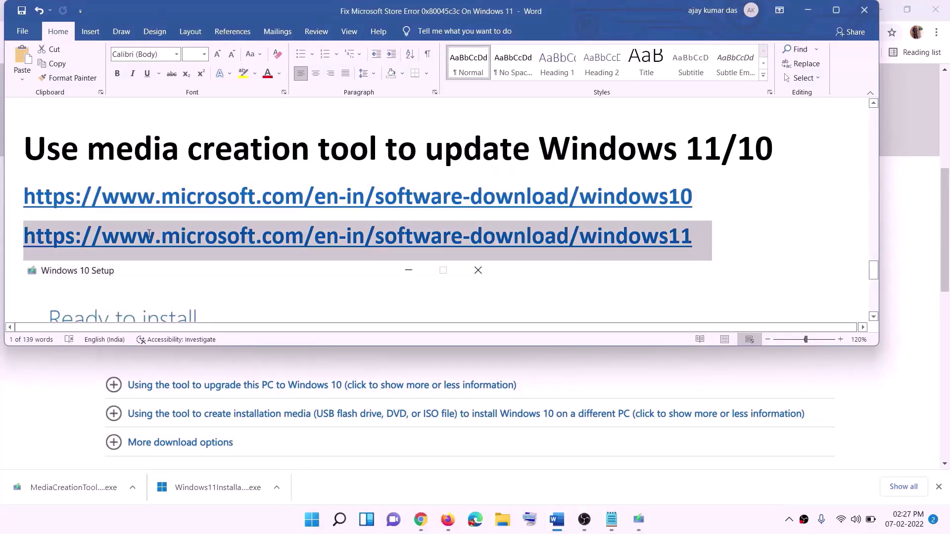
- Minimize the Word document and find the media creation tool section on the Download Windows 10 page, highlighting the tool's mention
left_click(808, 9)
scroll(386, 232, "up", 6)
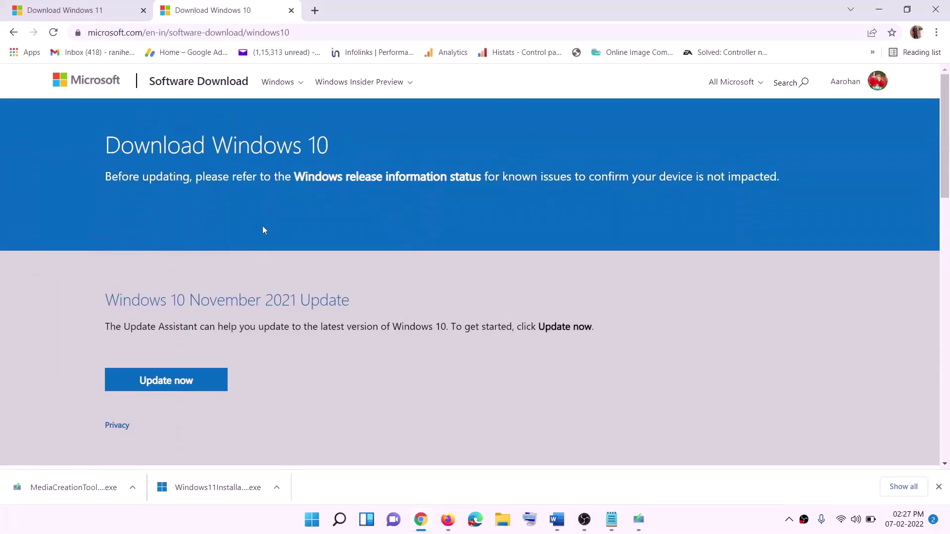
scroll(319, 272, "down", 5)
left_click_drag(114, 297, 211, 296)
scroll(318, 274, "down", 2)
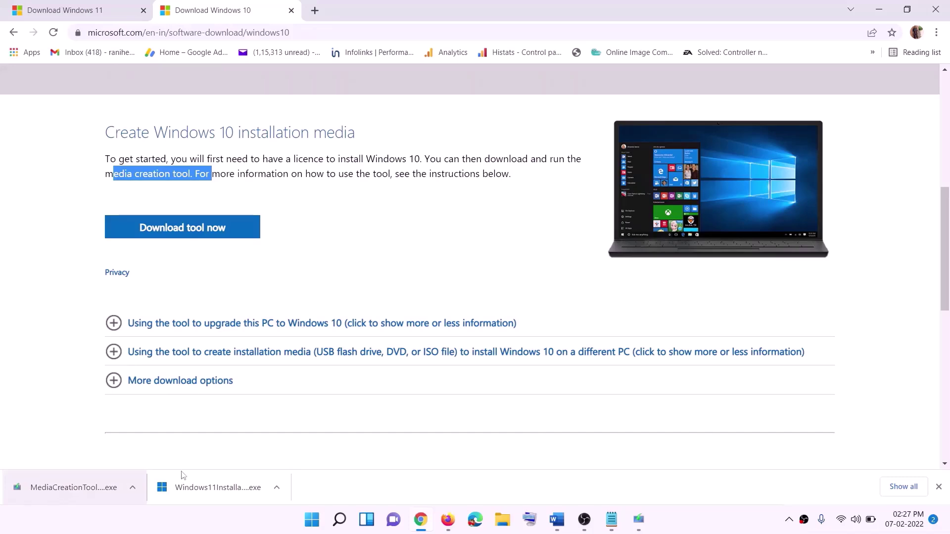
- Accept the license terms in Windows 10 Setup and start the download with "Upgrade this PC now"
left_click(646, 527)
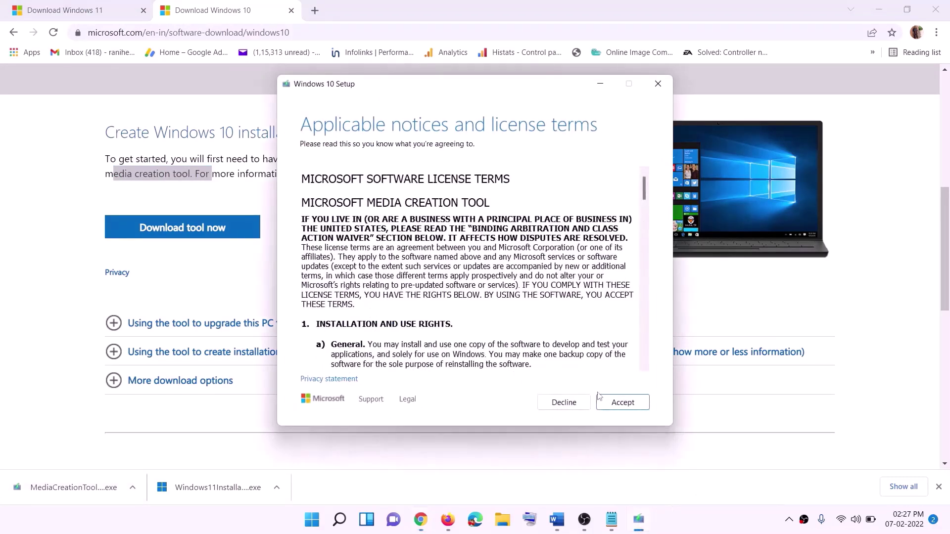
left_click(618, 403)
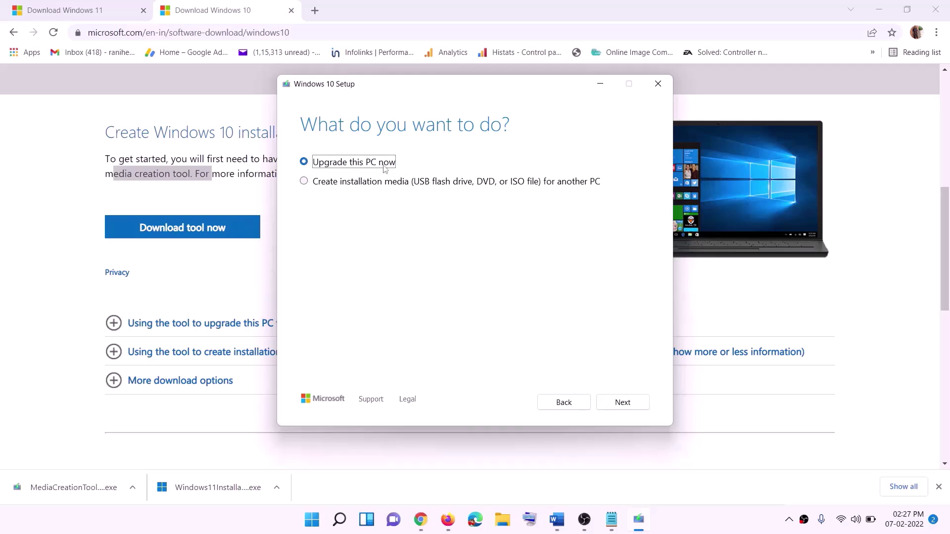
left_click(623, 402)
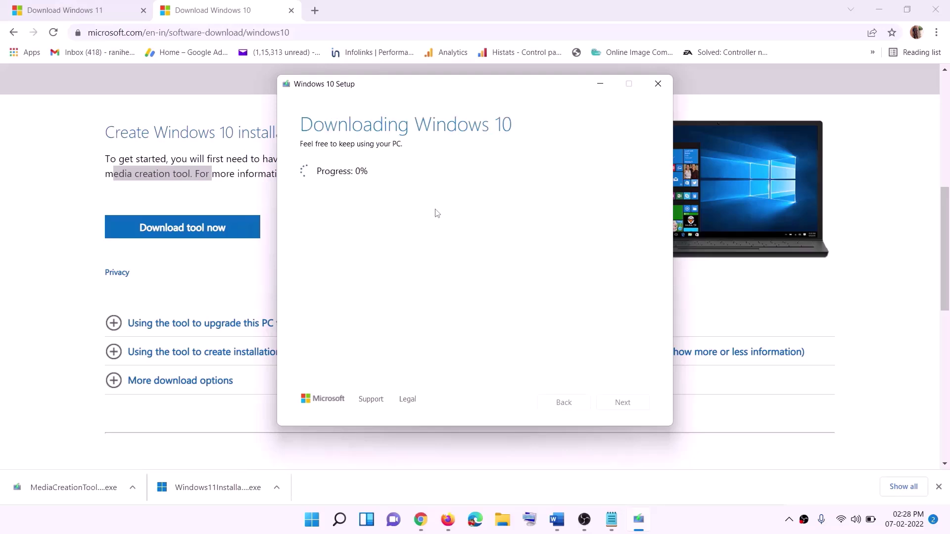
left_click(701, 531)
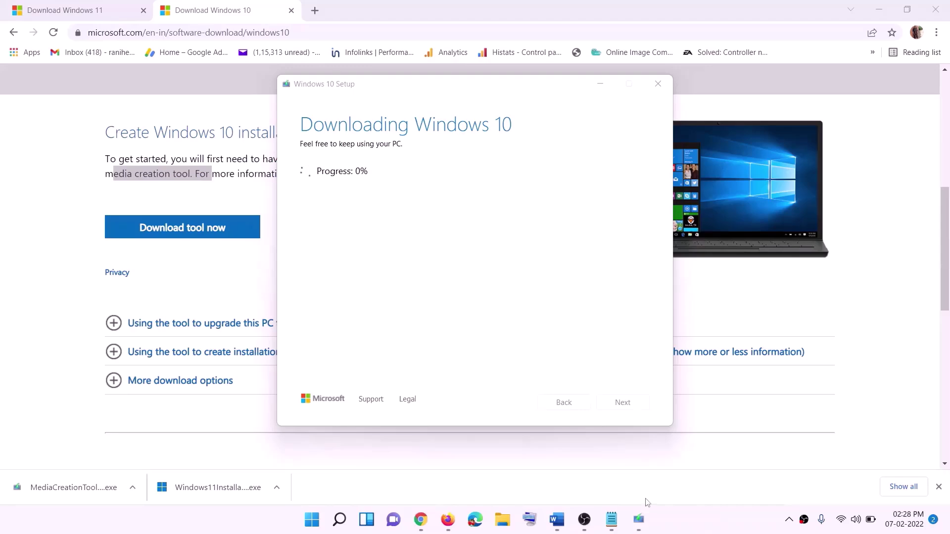
- Maximize the Word document and review its Windows 10 "Ready to install" screenshot, including the option to keep personal files and apps
left_click(563, 524)
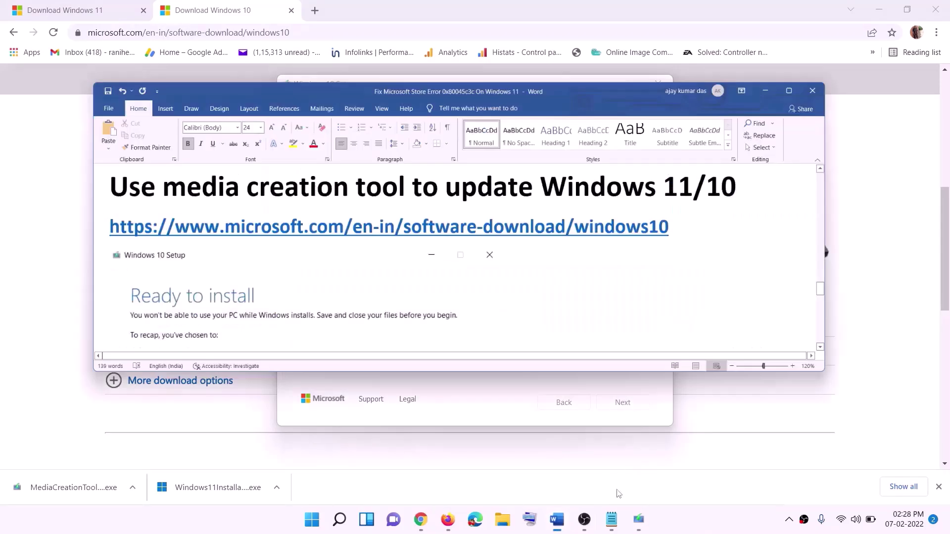
scroll(103, 241, "down", 1)
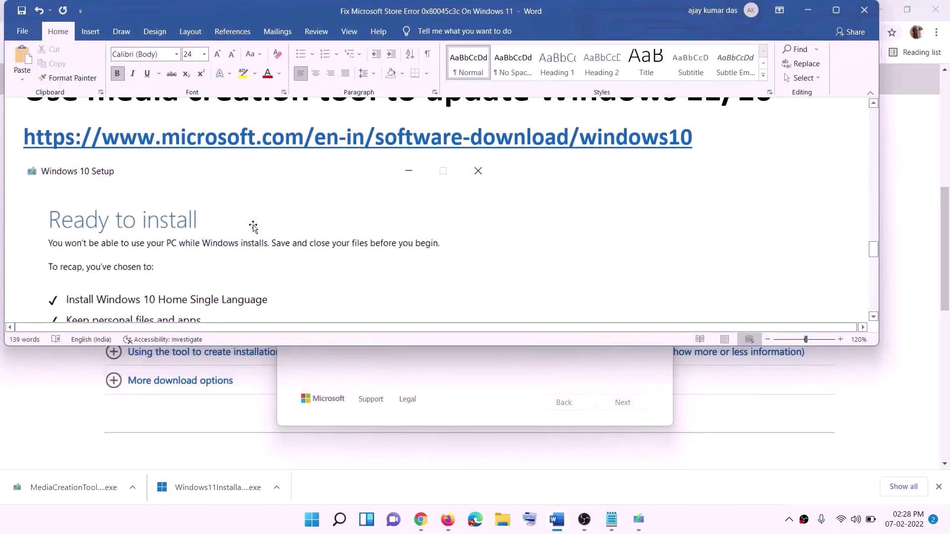
left_click(837, 12)
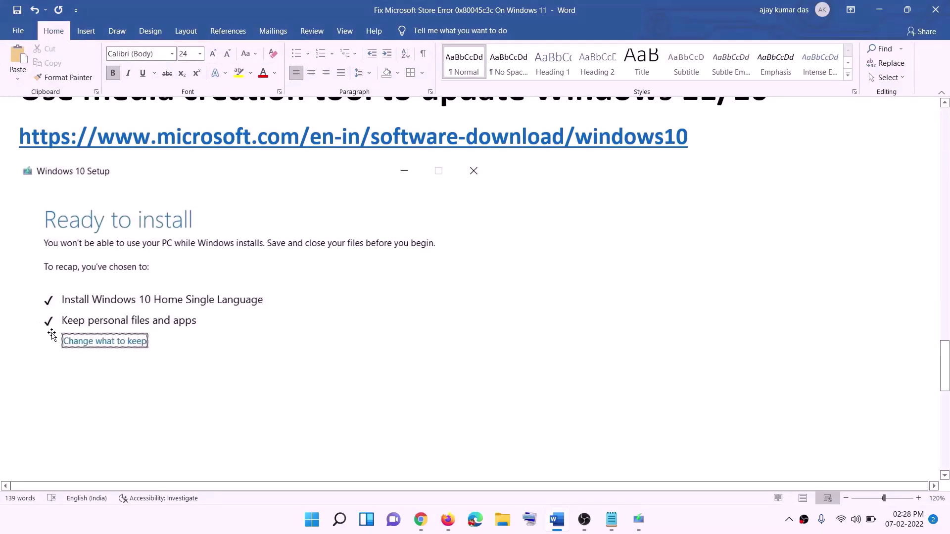
scroll(488, 344, "down", 3)
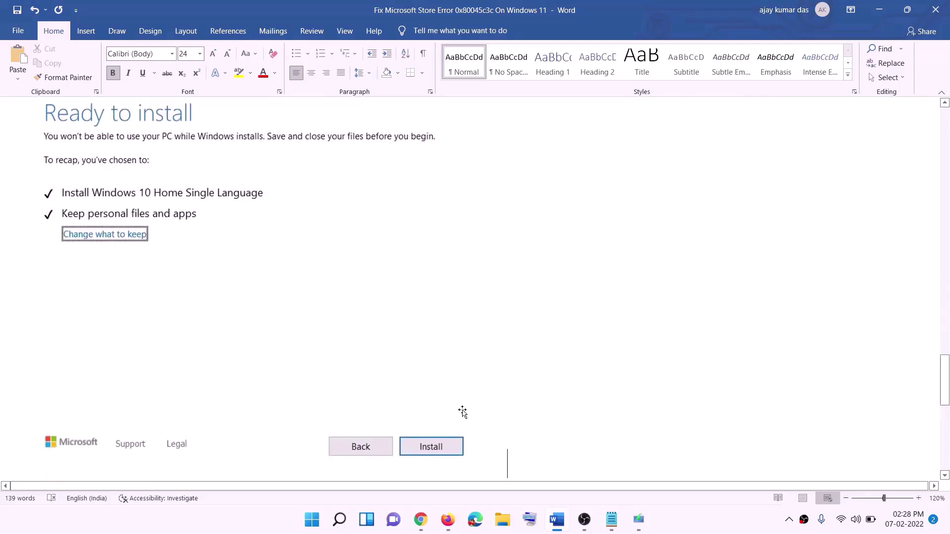
scroll(389, 307, "up", 1)
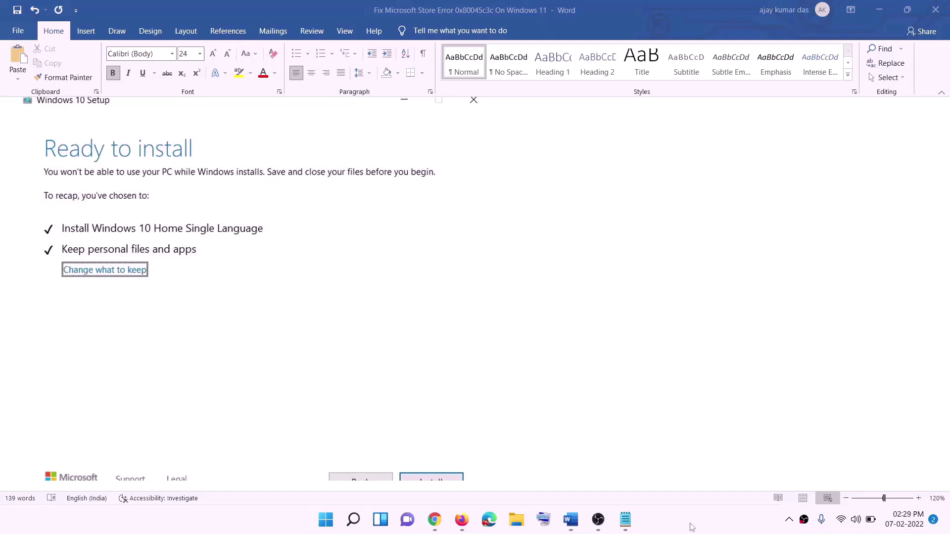
- Switch to Chrome and download the media creation tool from "Create Windows 11 Installation Media" on the Download Windows 11 page
left_click(435, 520)
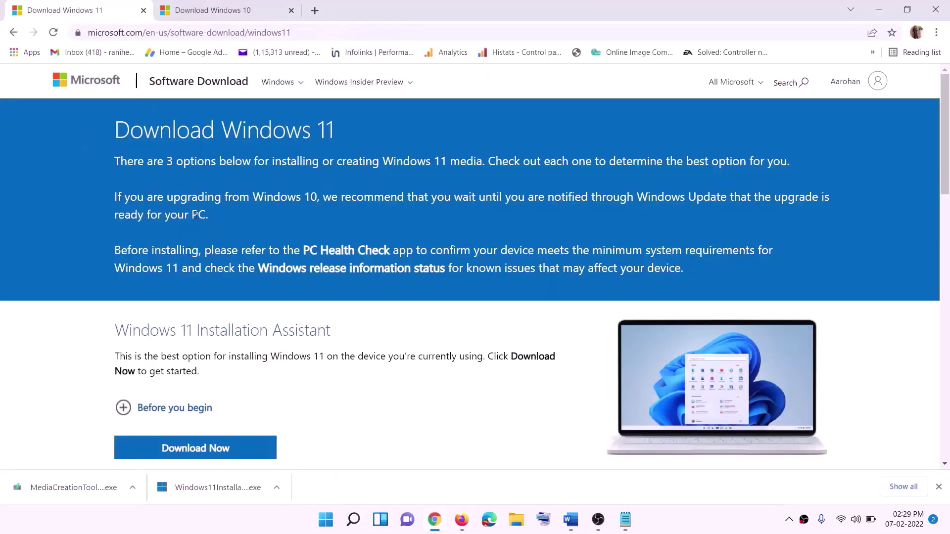
scroll(297, 338, "down", 5)
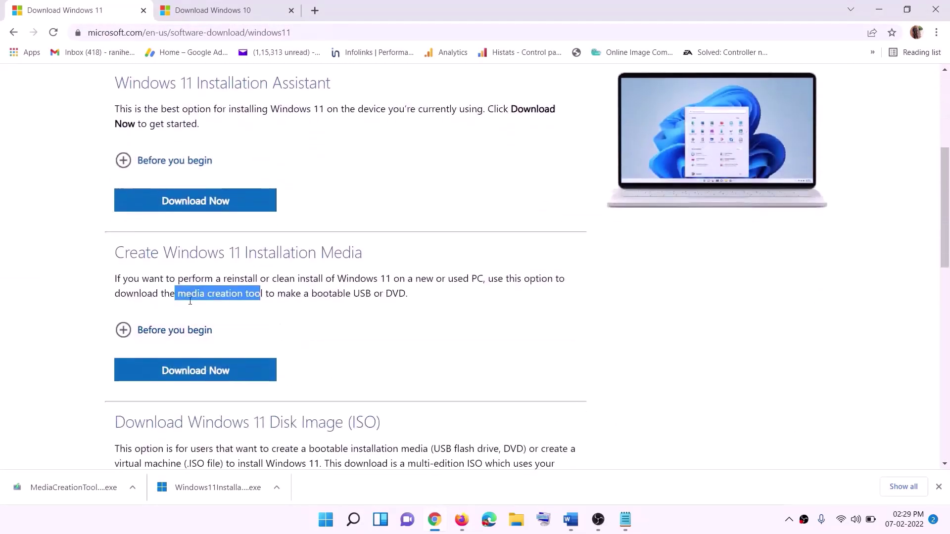
left_click_drag(179, 293, 275, 294)
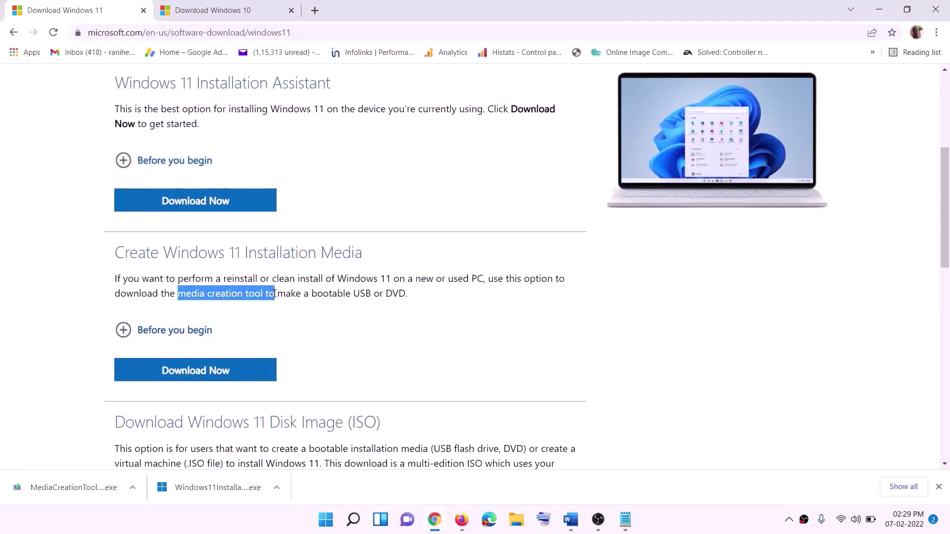
left_click(190, 375)
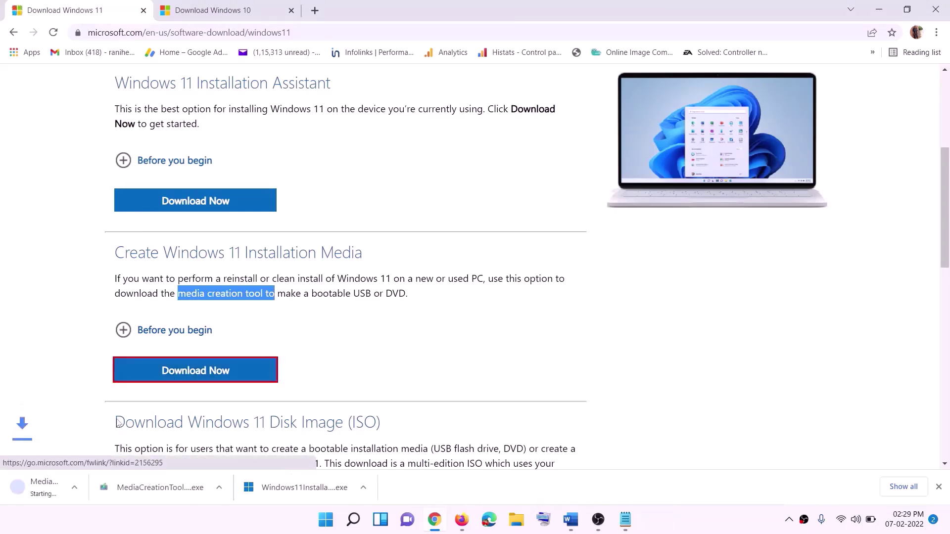
- Run the downloaded Windows 11 media creation tool and accept its license terms and the recommended language and edition
left_click(65, 490)
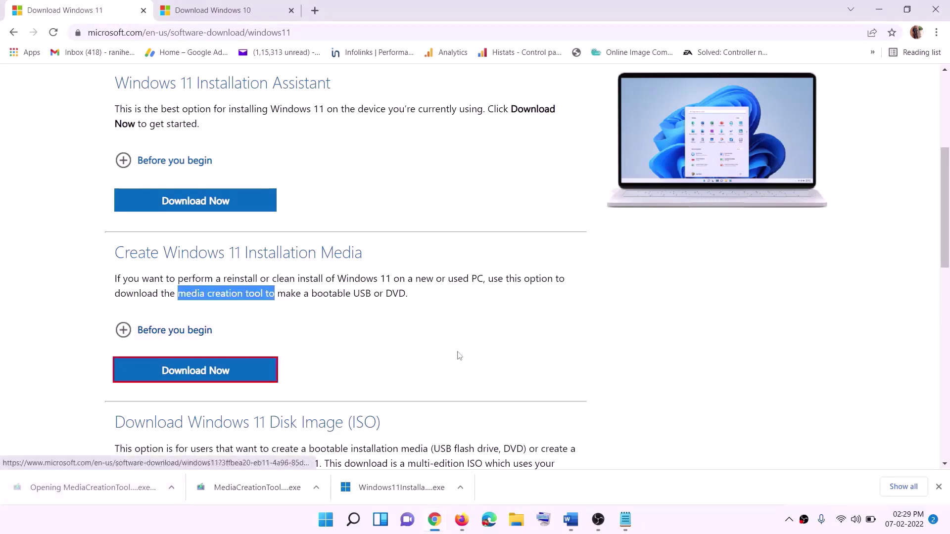
left_click(414, 363)
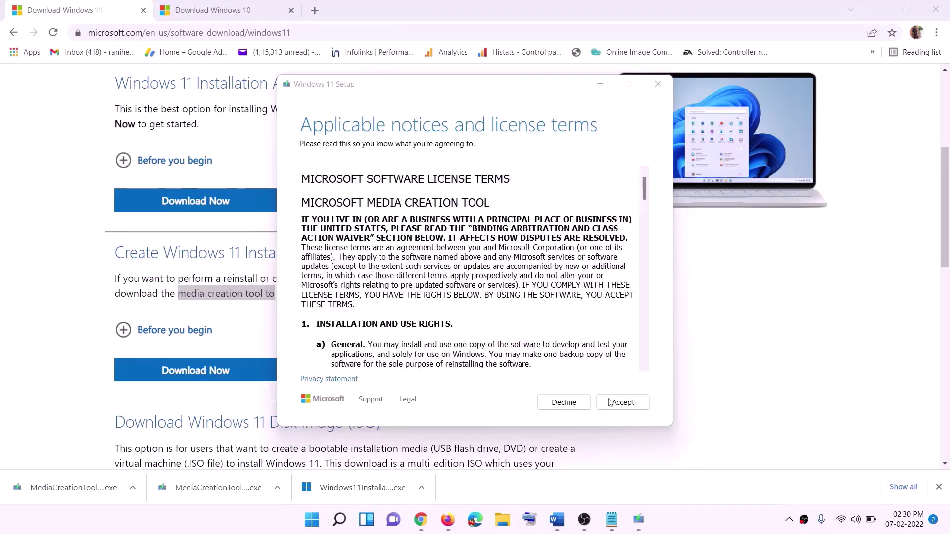
left_click(610, 403)
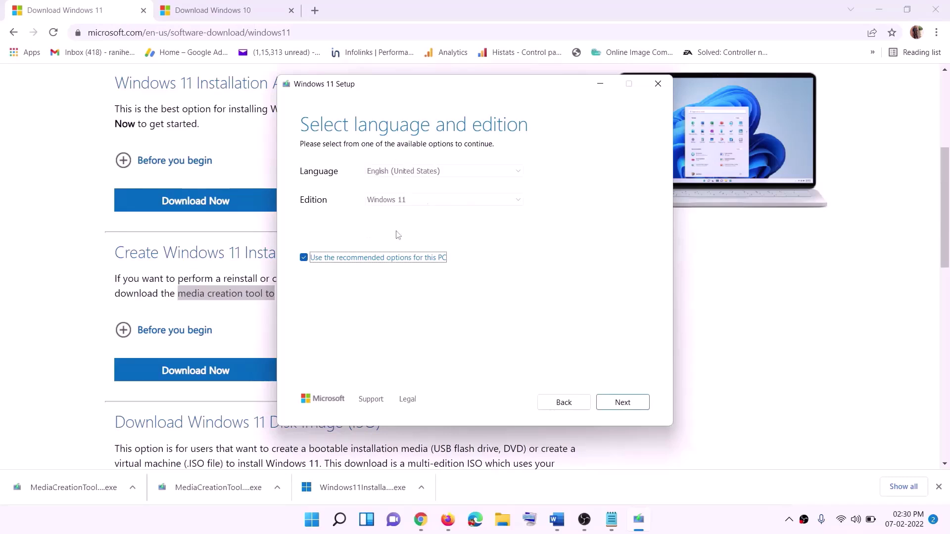
left_click(616, 401)
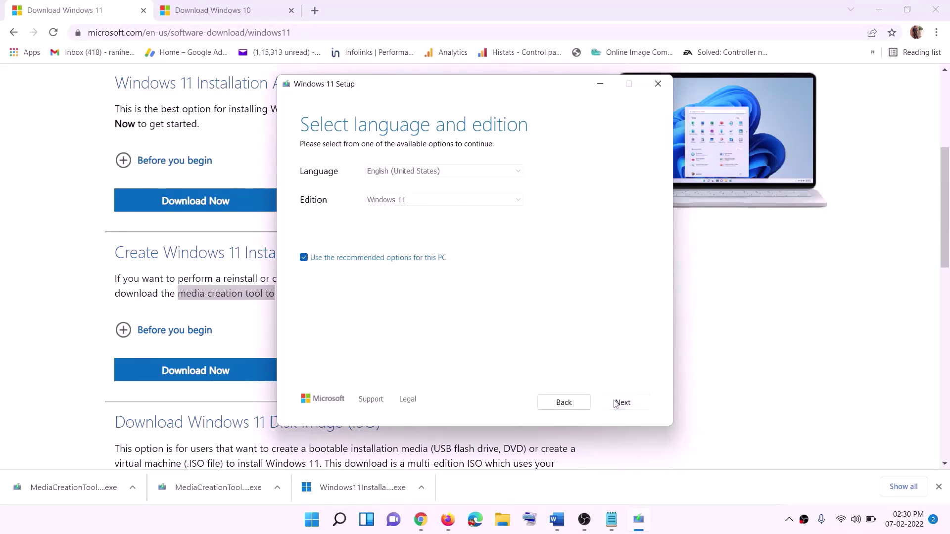
- Choose ISO file as the media to use and save it to the Desktop as Windows
left_click(339, 216)
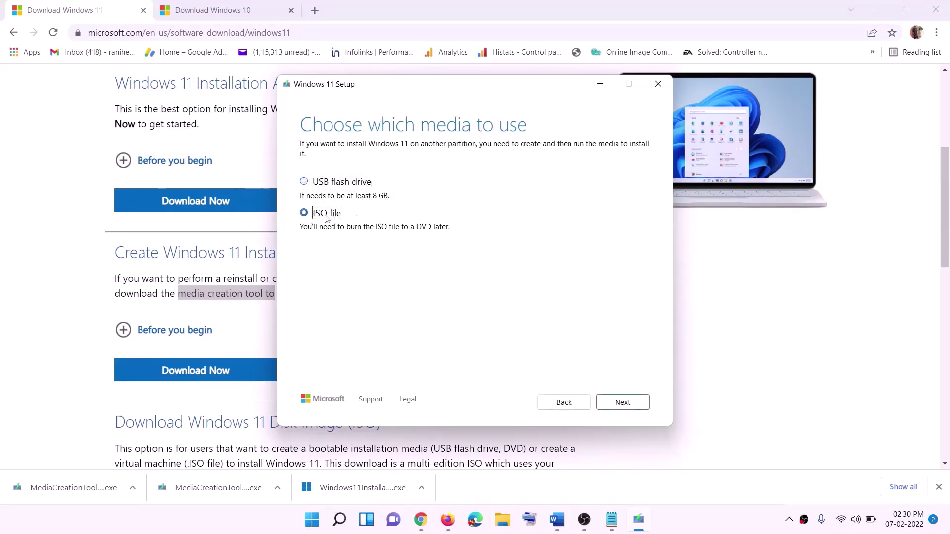
key("Return")
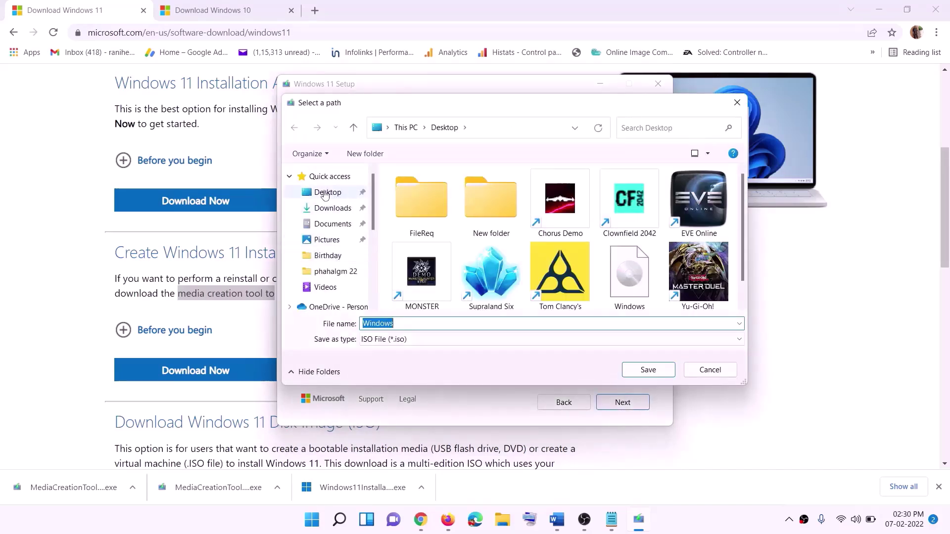
left_click(328, 197)
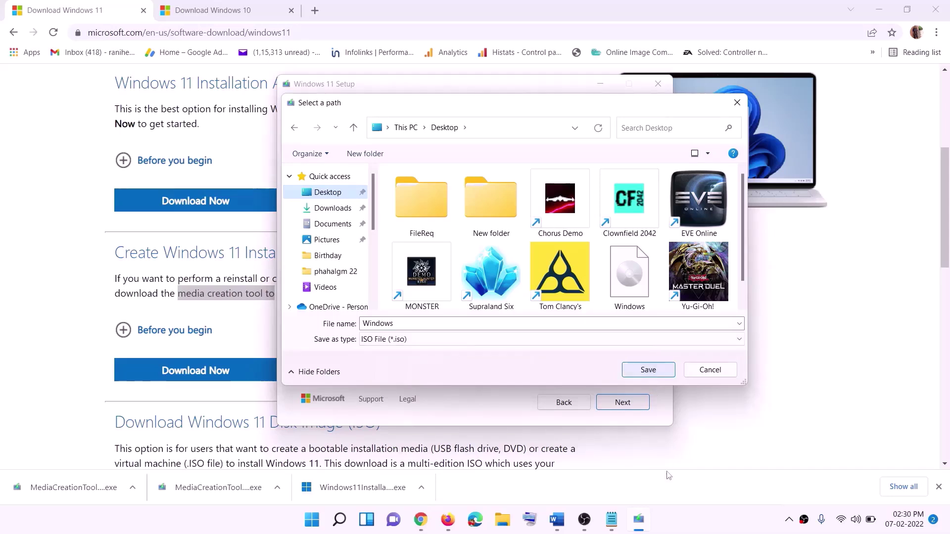
left_click(652, 373)
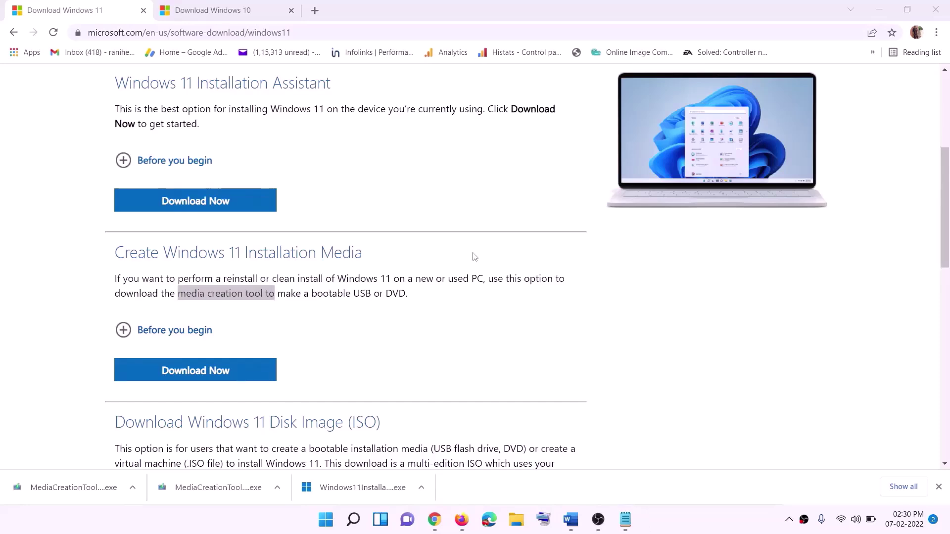
- Show the desktop, move the Windows ISO file above the Firefox icon, and open it
key("super+d")
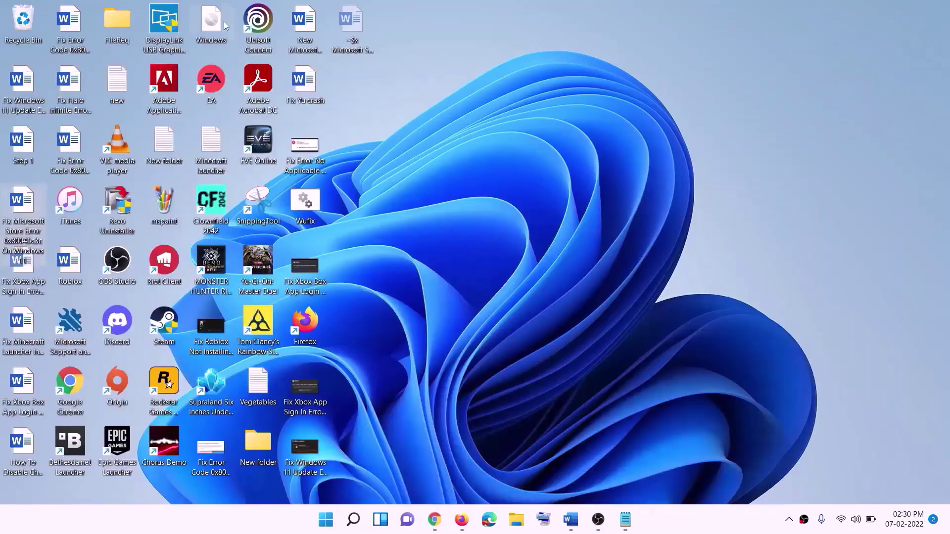
left_click_drag(224, 22, 294, 273)
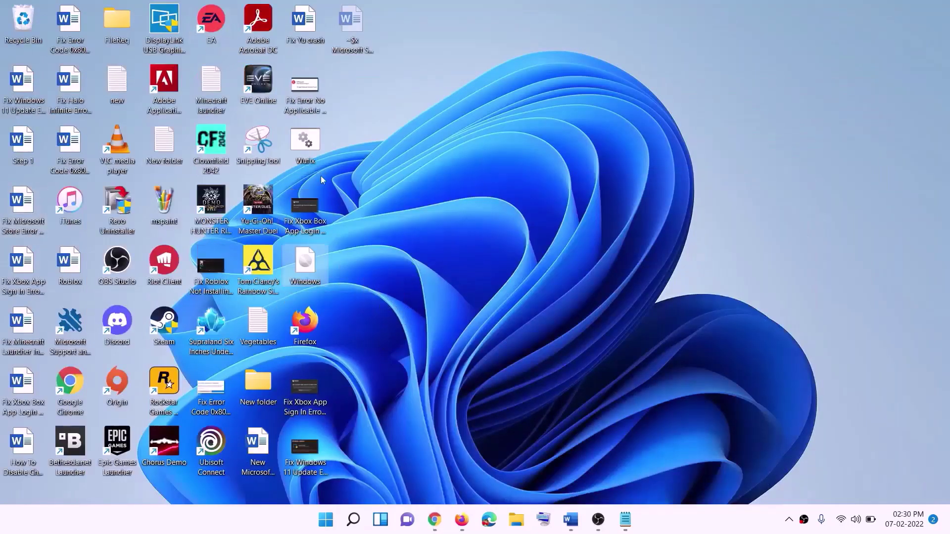
double_click(306, 267)
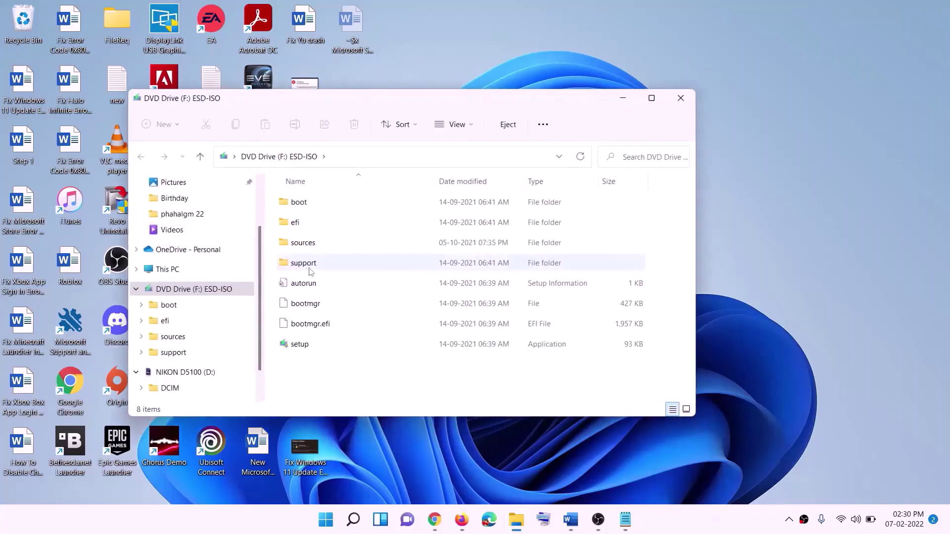
- Run setup from the mounted ESD-ISO drive and continue past the Install Windows 11 page
left_click(302, 346)
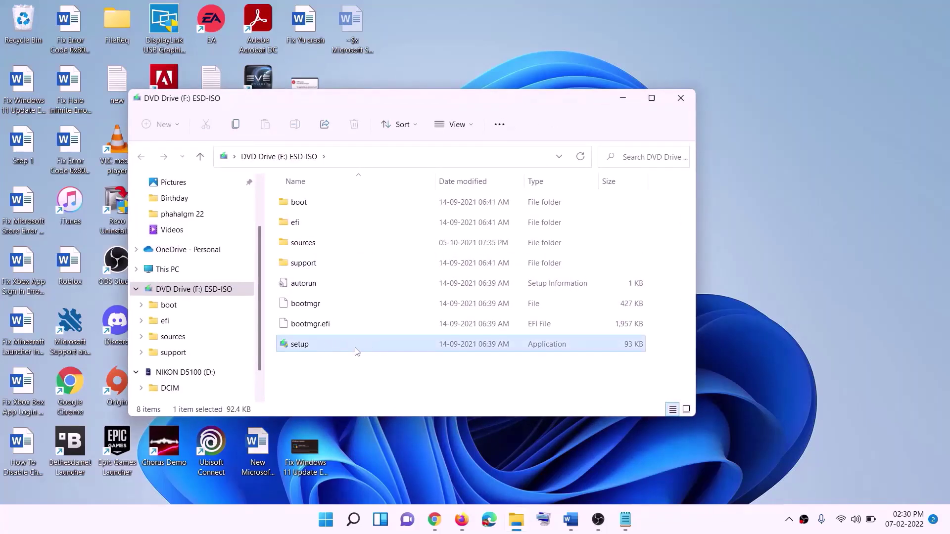
double_click(323, 344)
left_click(381, 389)
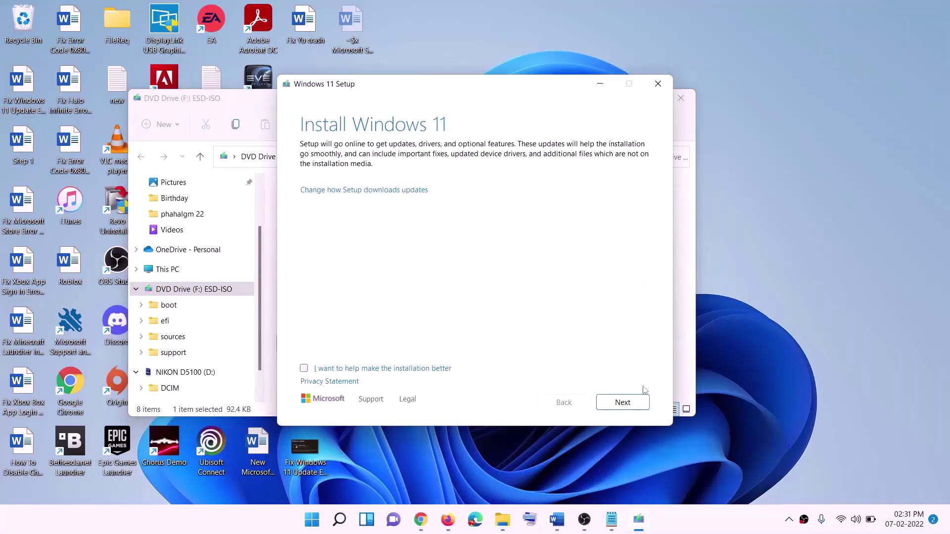
left_click(625, 403)
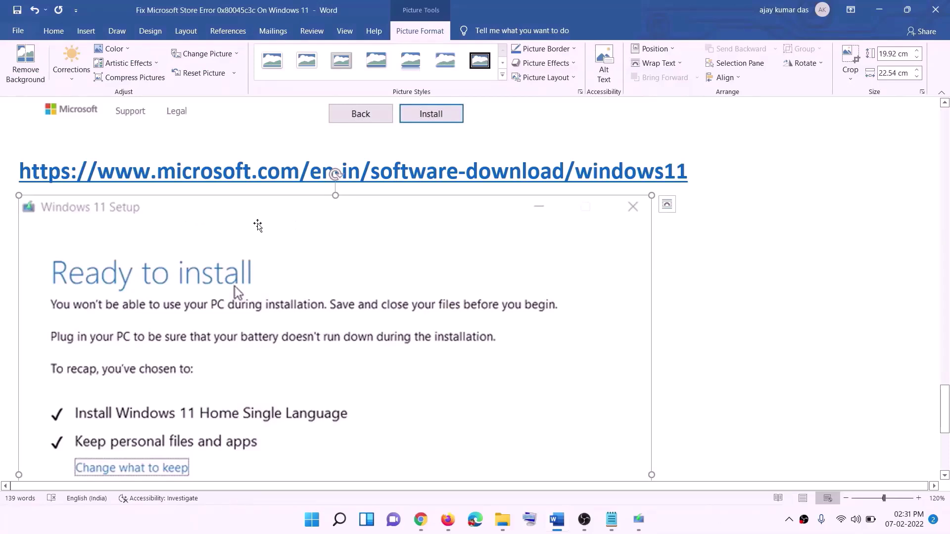
- Review the Windows 11 "Ready to install" screenshot in the Word document, including the option to keep personal files and apps
scroll(216, 236, "down", 3)
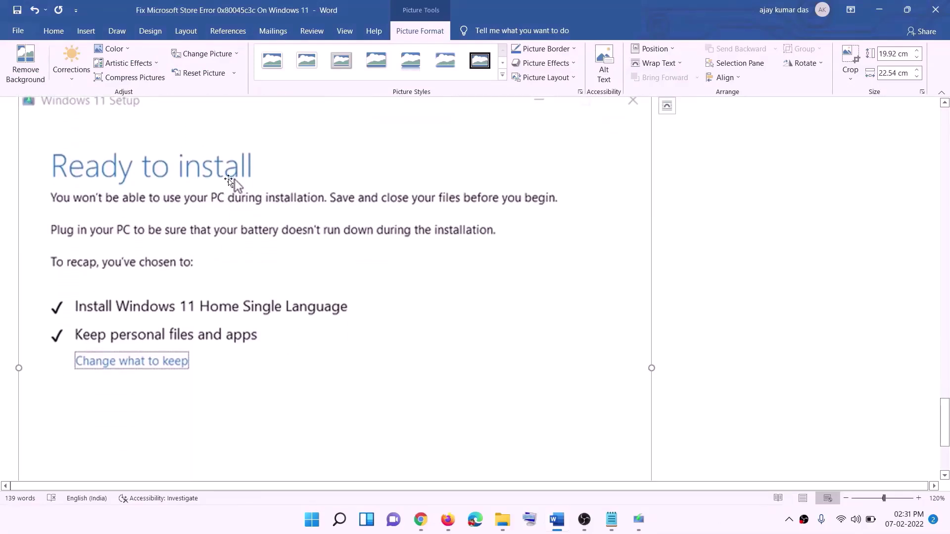
scroll(228, 179, "down", 1)
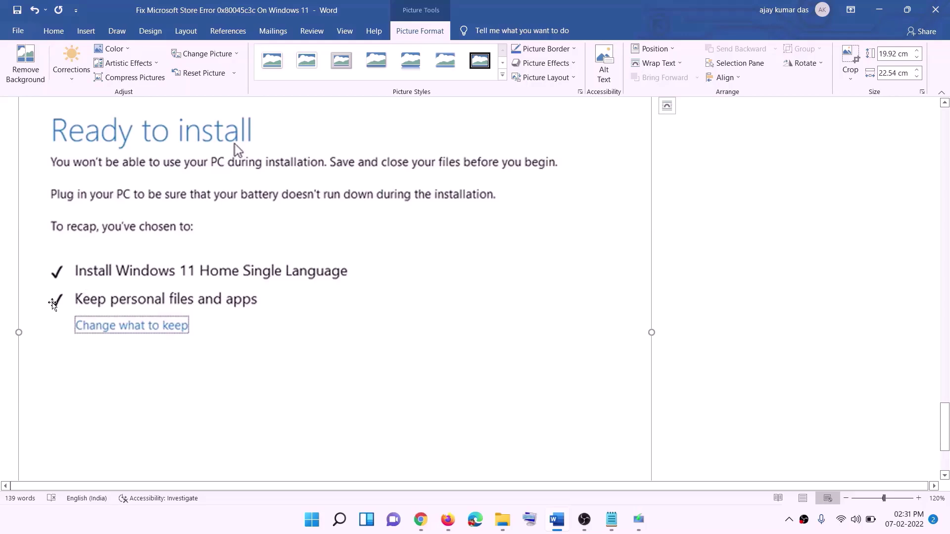
scroll(356, 310, "down", 1)
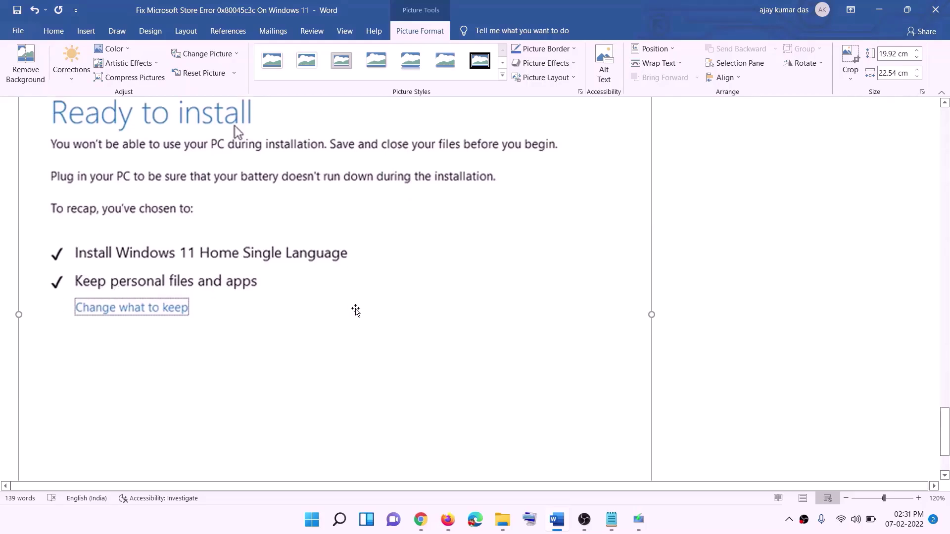
scroll(356, 310, "down", 3)
scroll(505, 371, "up", 6)
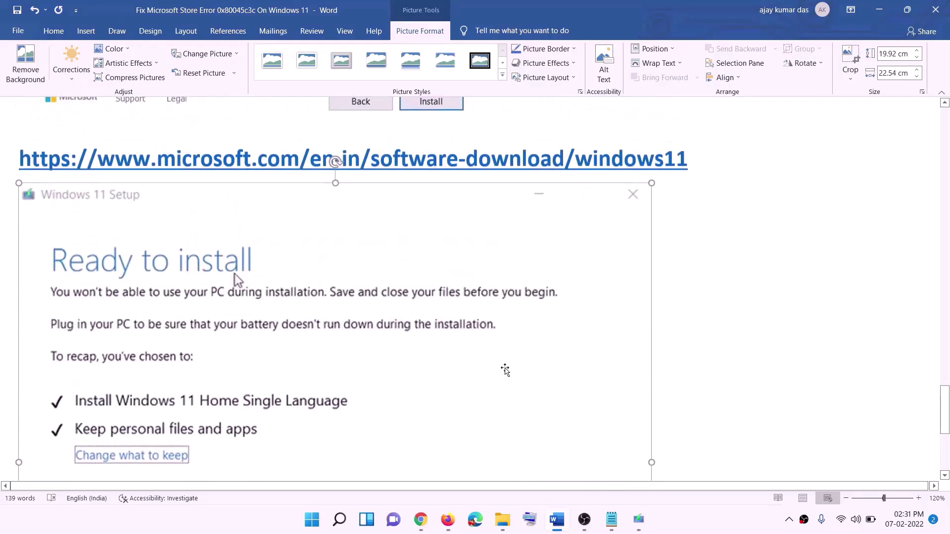
scroll(505, 370, "up", 1)
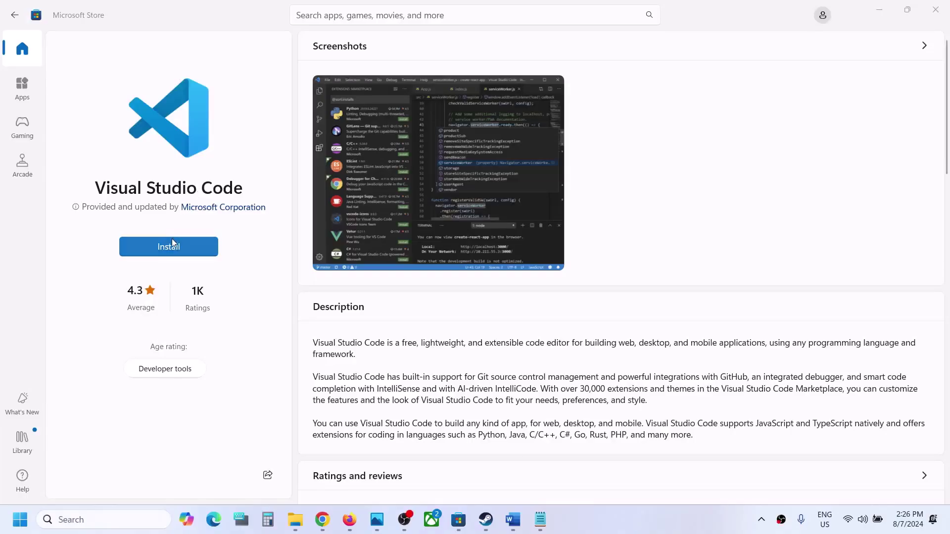
- Start installing Visual Studio Code from its Microsoft Store page
left_click(171, 240)
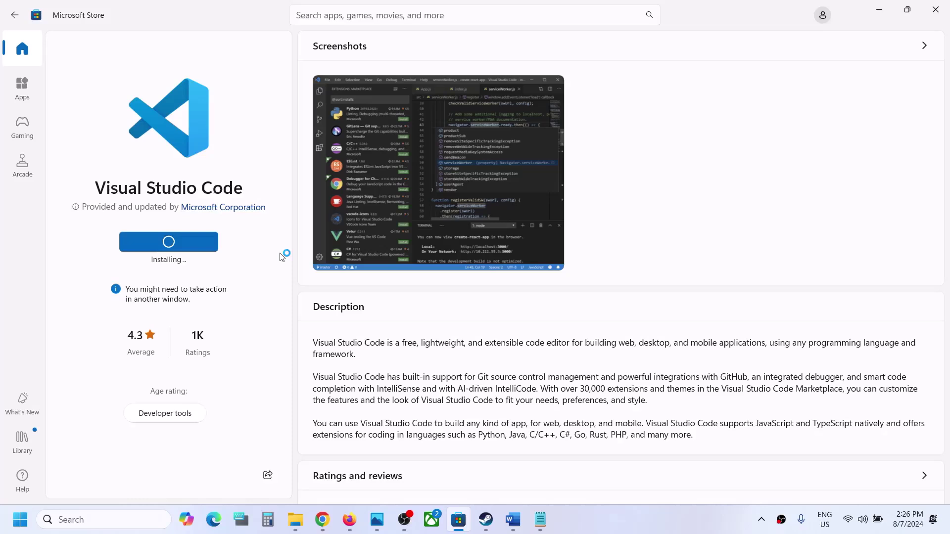
left_click(640, 510)
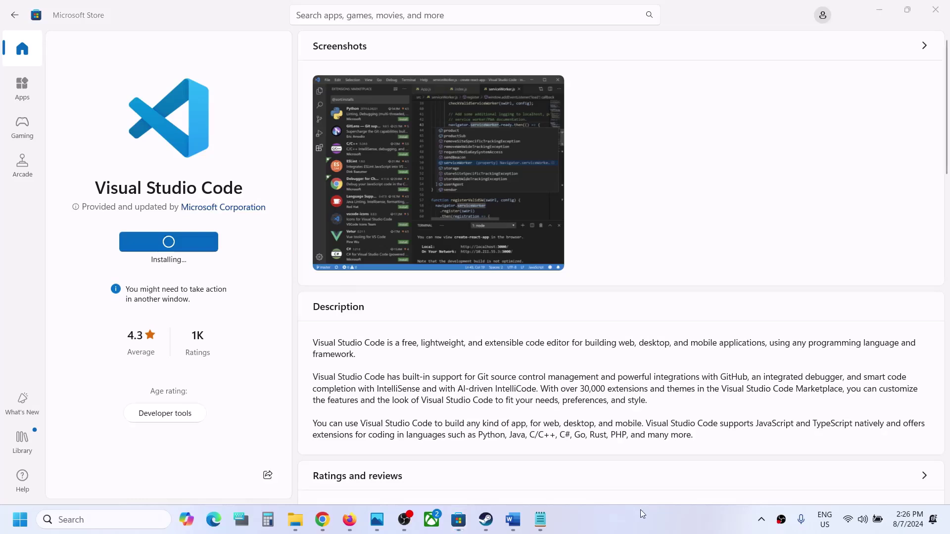